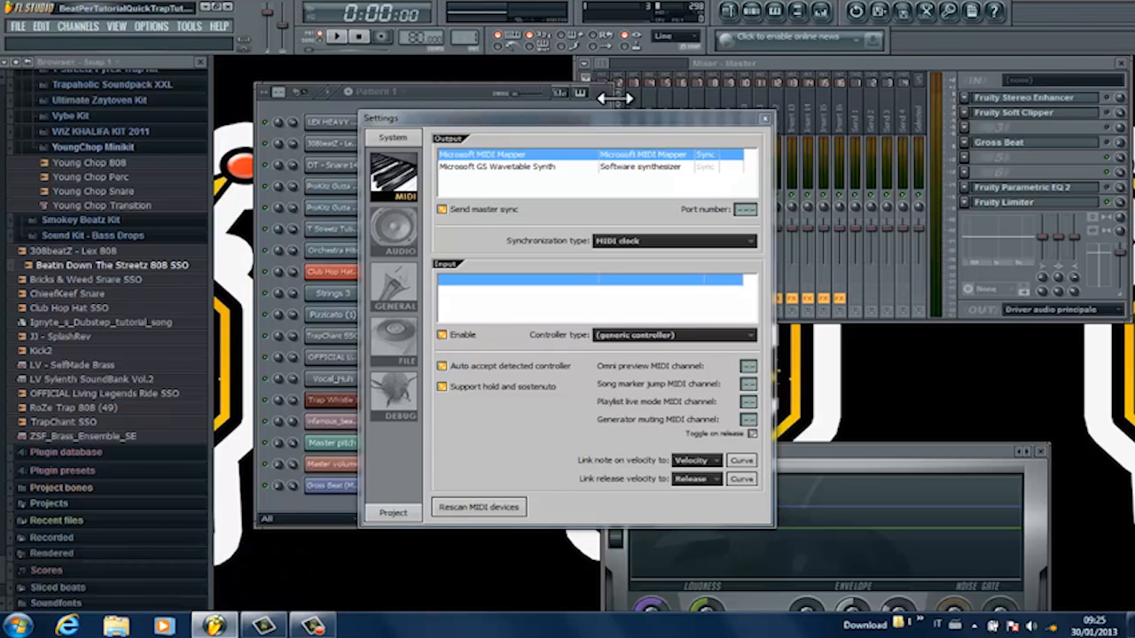
# Step: Close the settings window, shift the step sequencer aside and set the project tempo to 140 BPM
pyautogui.click(764, 118)
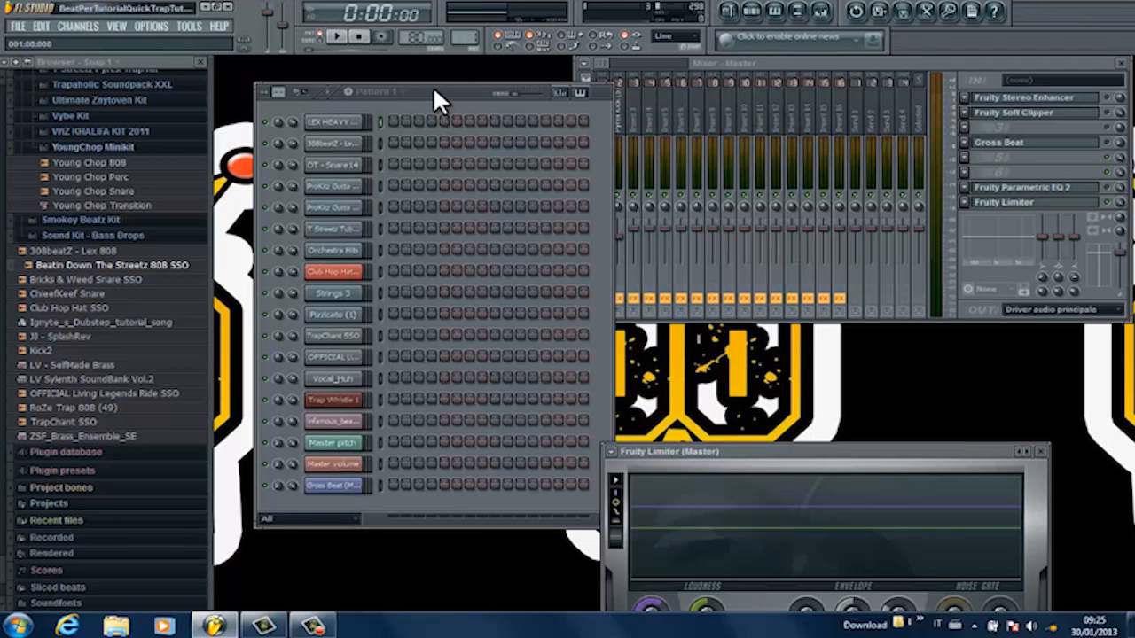
pyautogui.moveTo(435, 91); pyautogui.dragTo(417, 94)
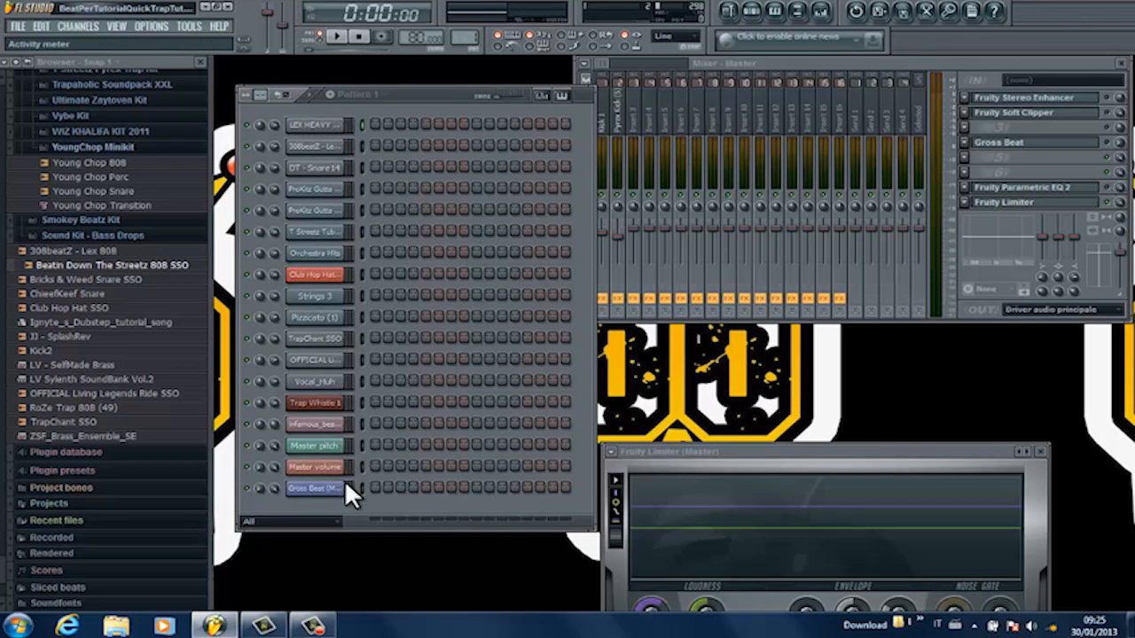
pyautogui.moveTo(408, 86); pyautogui.dragTo(398, 85)
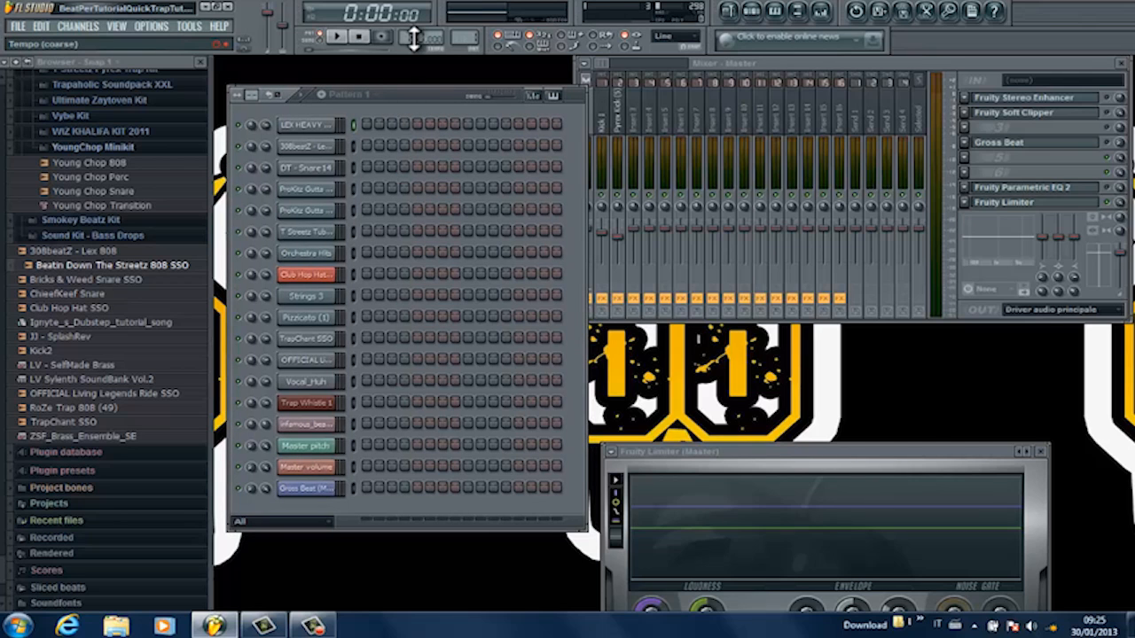
pyautogui.moveTo(413, 38); pyautogui.dragTo(413, 612)
pyautogui.moveTo(407, 536); pyautogui.dragTo(407, 516)
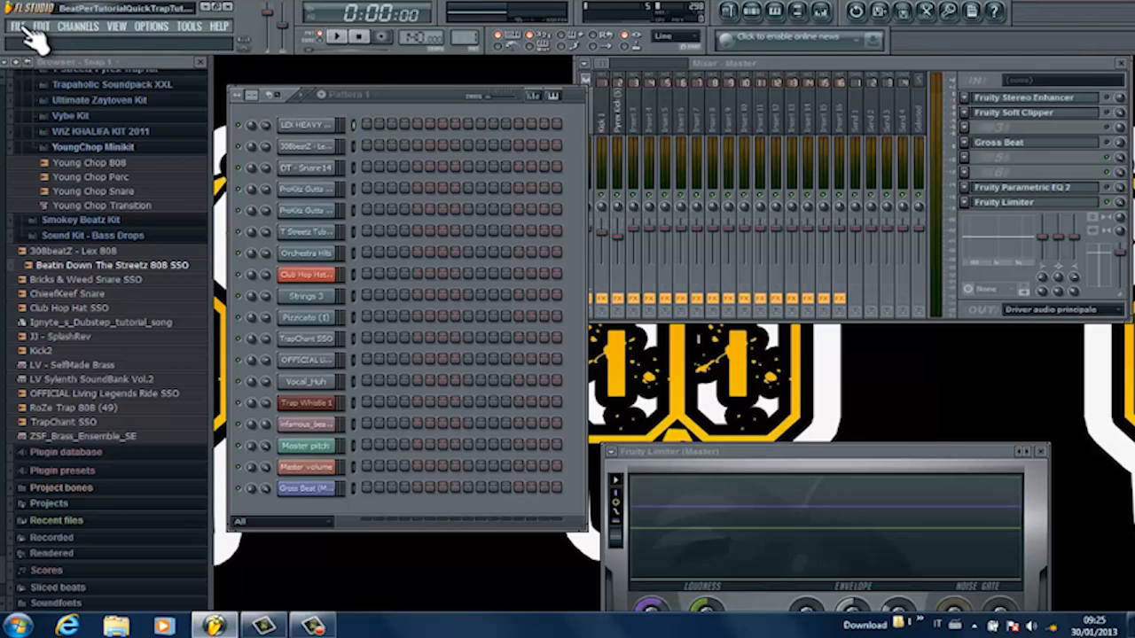
# Step: Raise the pattern's beats per bar until the step grid spans the full width, and reposition the step sequencer
pyautogui.moveTo(293, 94); pyautogui.dragTo(284, 65)
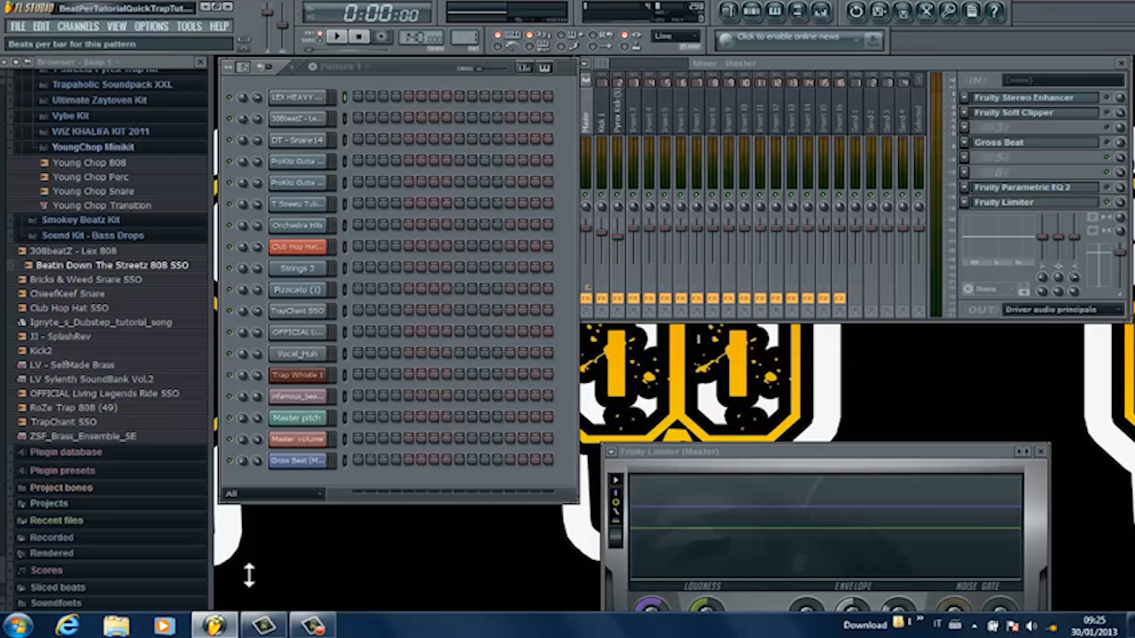
pyautogui.moveTo(249, 567); pyautogui.dragTo(249, 567)
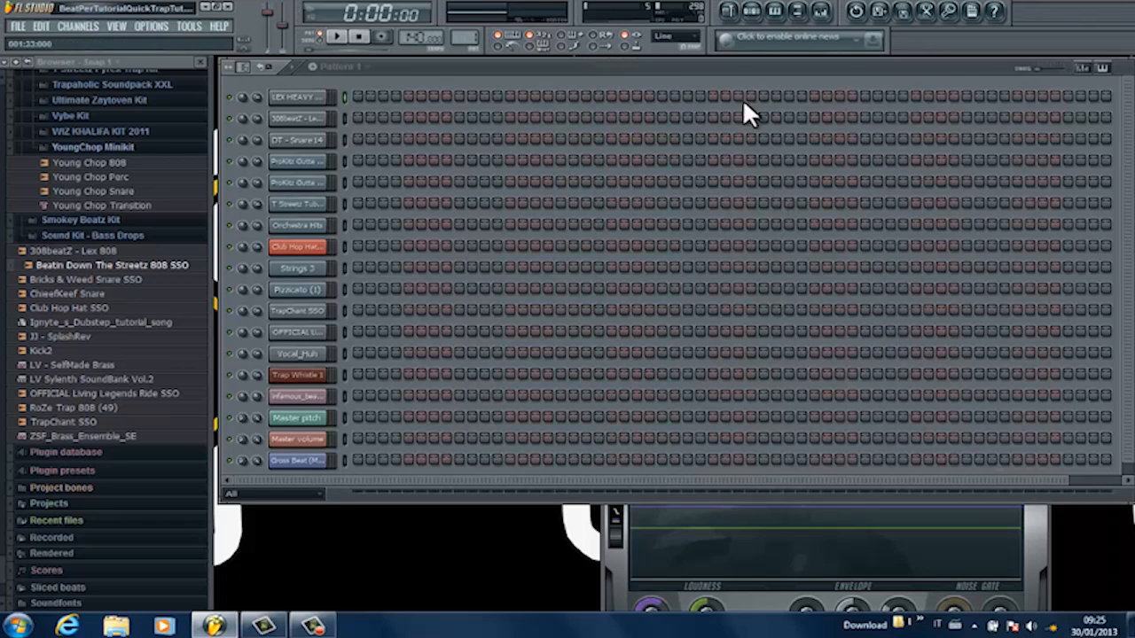
pyautogui.moveTo(573, 62); pyautogui.dragTo(571, 63)
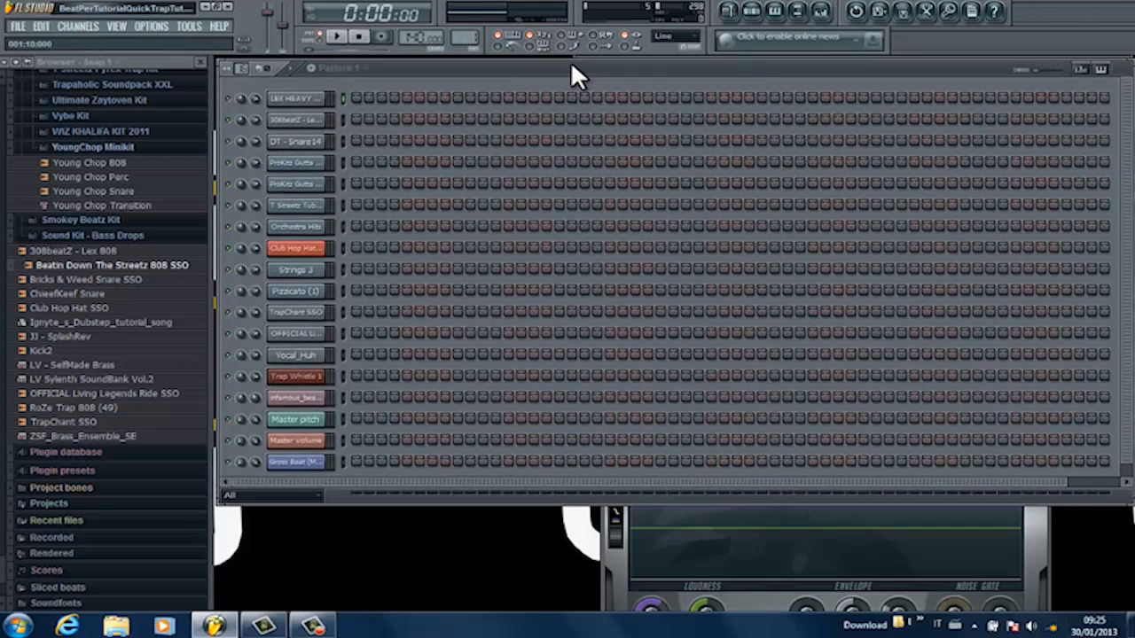
# Step: Open the Strings 3 channel's piano roll, place an E5 note at the start and an A5 note after it, and preview them
pyautogui.click(301, 270)
pyautogui.rightClick(302, 269)
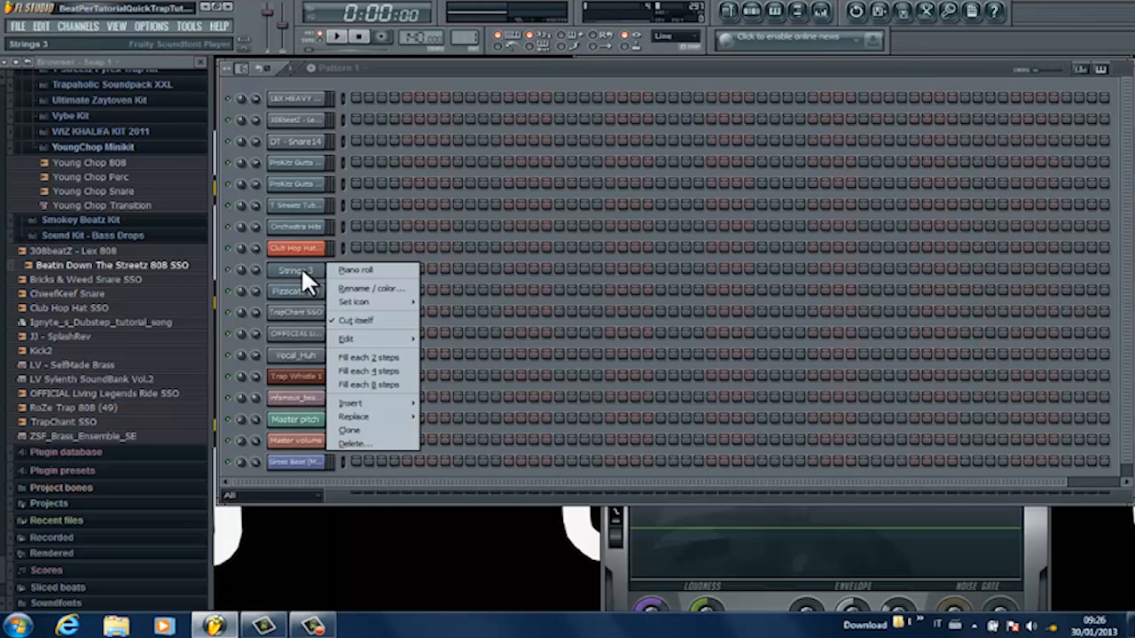
pyautogui.click(353, 266)
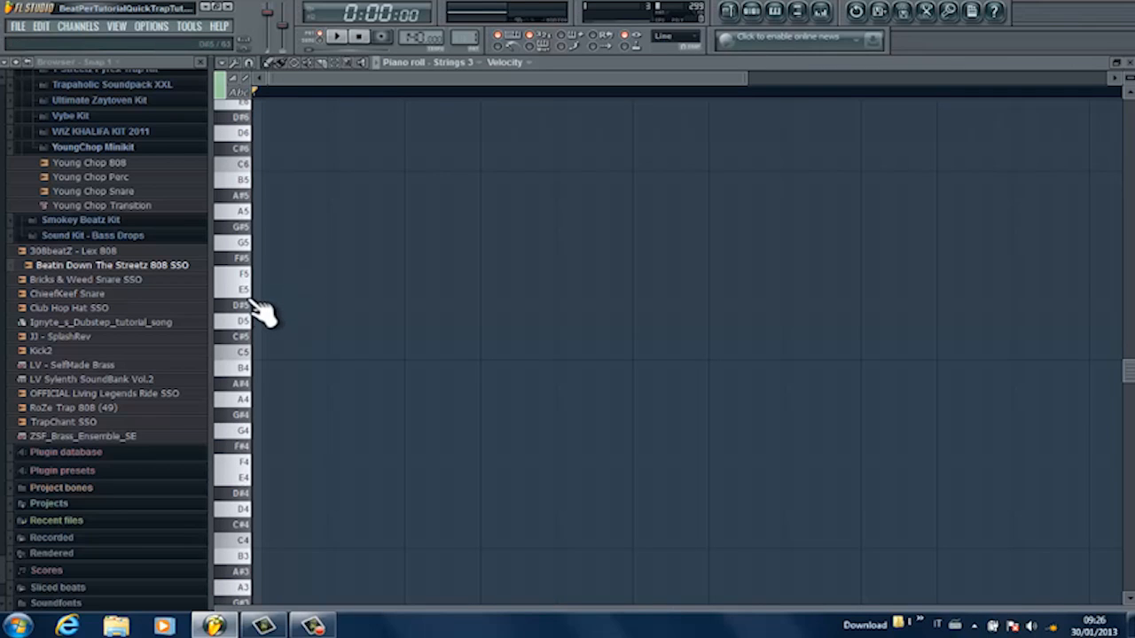
pyautogui.click(252, 290)
pyautogui.click(255, 289)
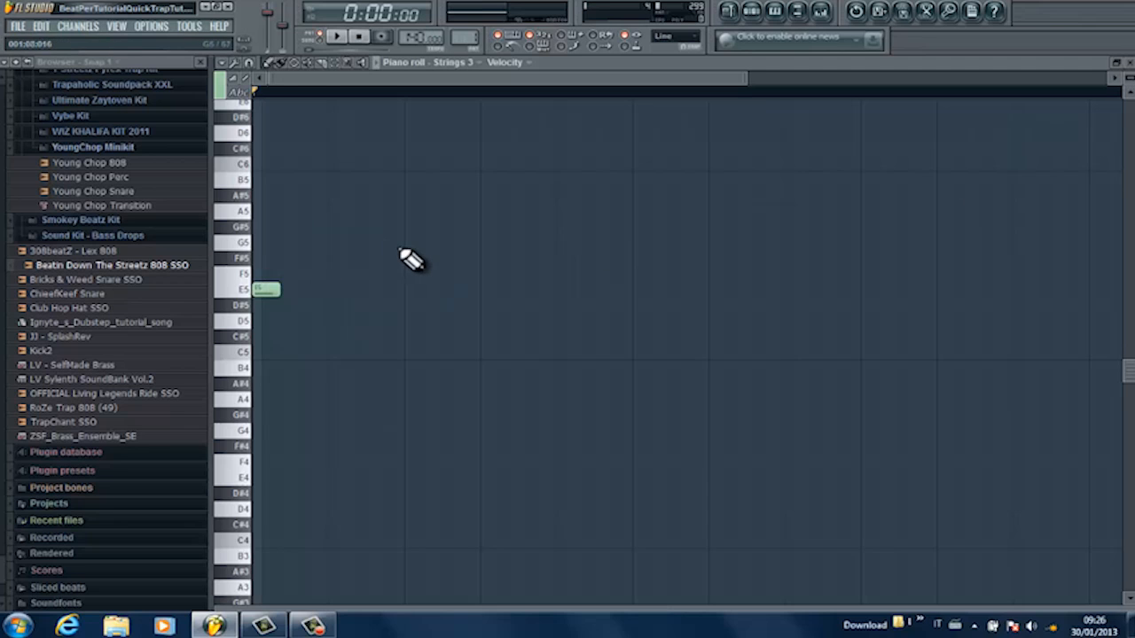
pyautogui.click(335, 212)
pyautogui.press('space')
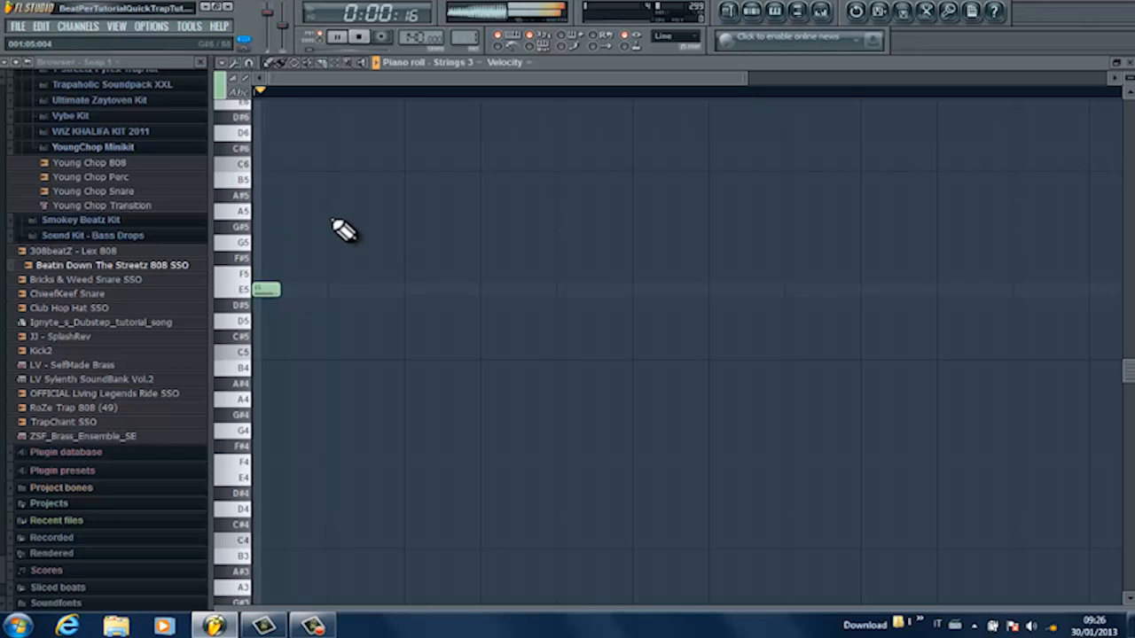
pyautogui.press('space')
# Step: Continue the Strings 3 melody with an F5 note and a G5 note at the same spacing, checking it in playback
pyautogui.click(431, 259)
pyautogui.click(466, 261)
pyautogui.rightClick(473, 260)
pyautogui.moveTo(428, 261)
pyautogui.mouseDown()
pyautogui.moveTo(400, 282)
pyautogui.moveTo(419, 282)
pyautogui.mouseUp()
pyautogui.press('space')
pyautogui.click(490, 243)
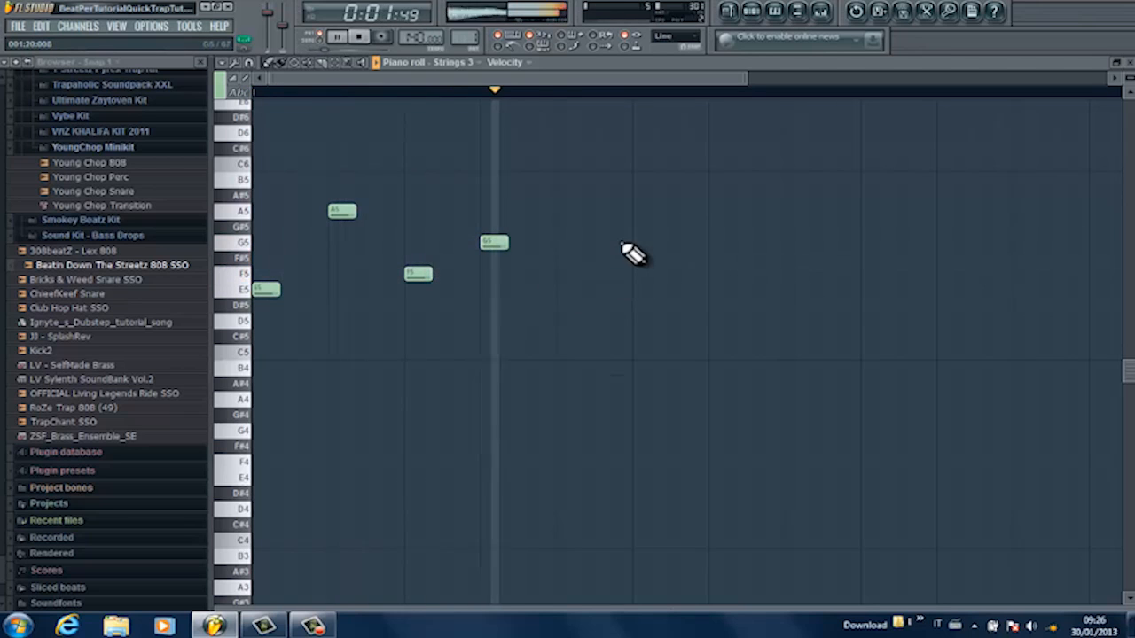
pyautogui.press('space')
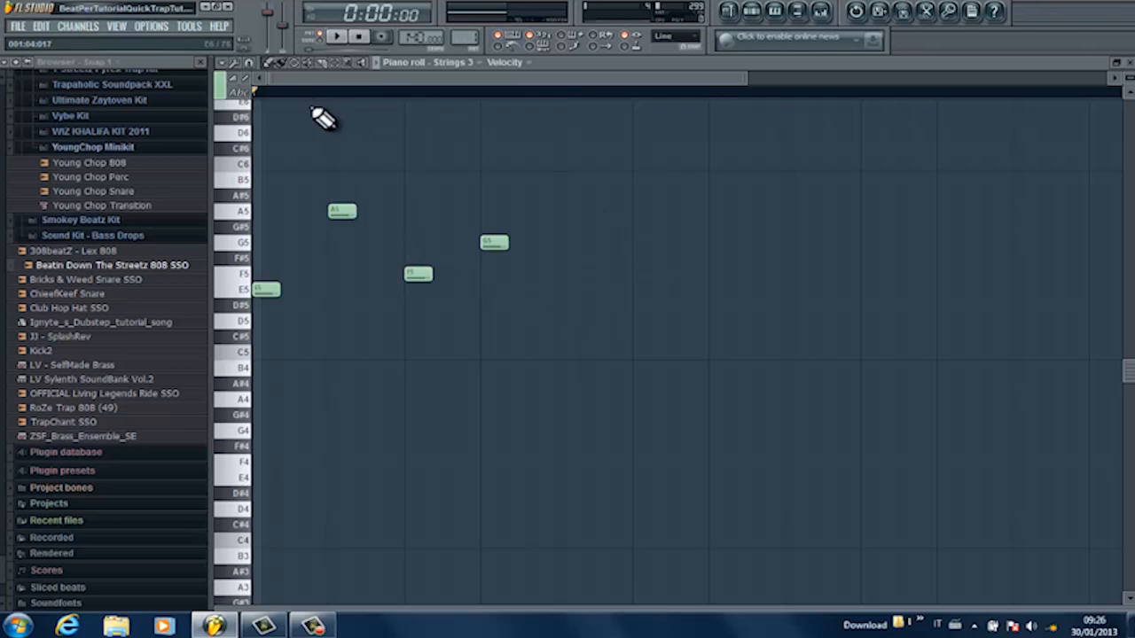
# Step: Select the four Strings 3 notes, duplicate them directly after the originals, and preview the phrase
pyautogui.click(333, 64)
pyautogui.moveTo(547, 142); pyautogui.dragTo(223, 332)
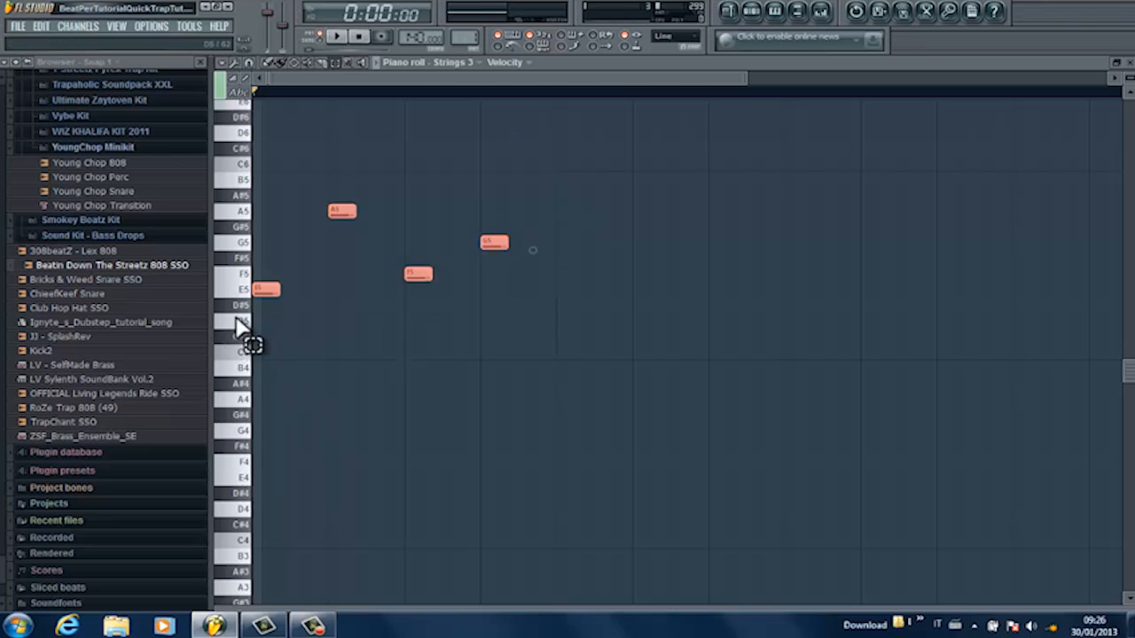
pyautogui.click(272, 64)
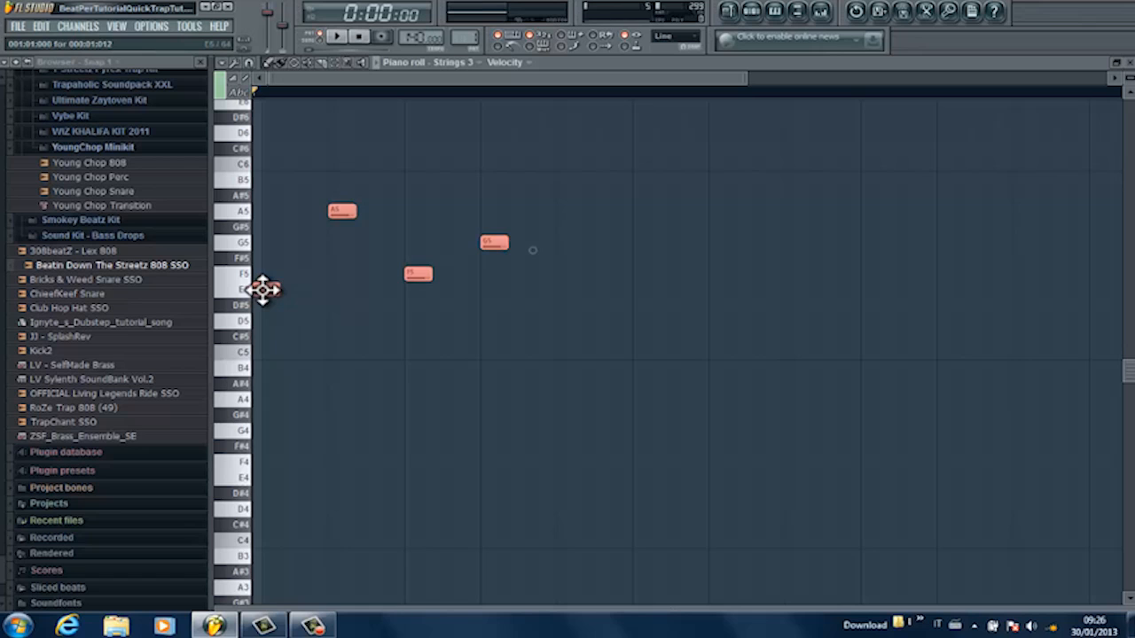
pyautogui.keyDown('shift'); pyautogui.moveTo(263, 289); pyautogui.dragTo(575, 286); pyautogui.keyUp('shift')
pyautogui.press('space')
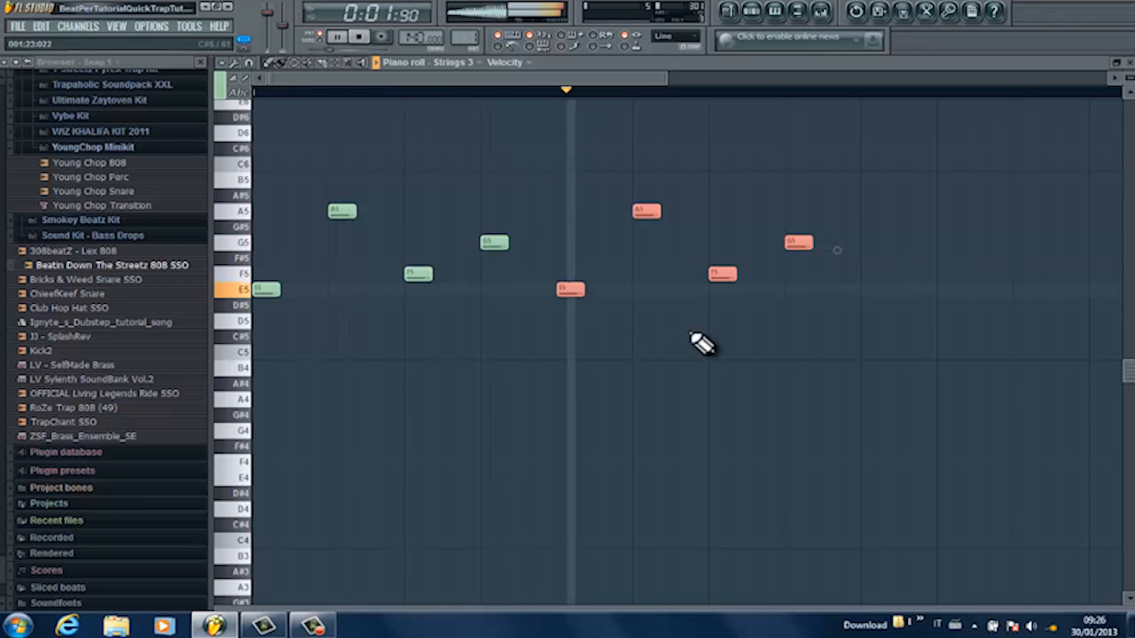
pyautogui.press('space')
# Step: Raise the last note of the duplicated group to A#5 and listen to the phrase
pyautogui.keyDown('ctrl'); pyautogui.click(797, 325); pyautogui.keyUp('ctrl')
pyautogui.press('space')
pyautogui.moveTo(801, 240); pyautogui.dragTo(807, 186)
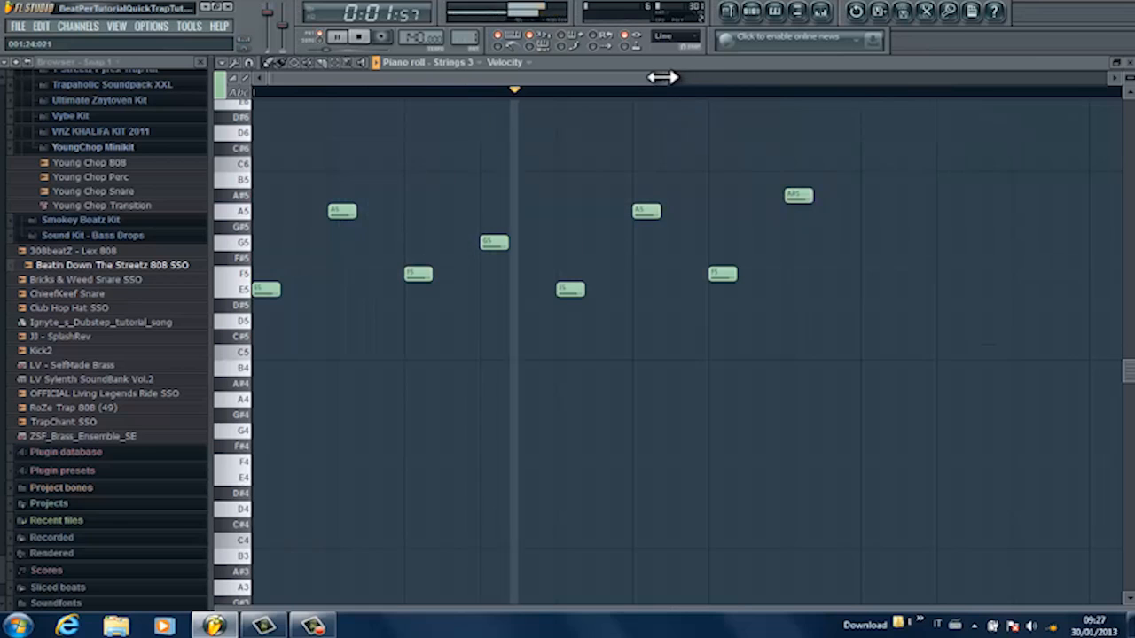
pyautogui.press('space')
# Step: Select all eight Strings 3 notes, duplicate them directly after the first phrase, and play the result
pyautogui.moveTo(662, 78); pyautogui.dragTo(856, 78)
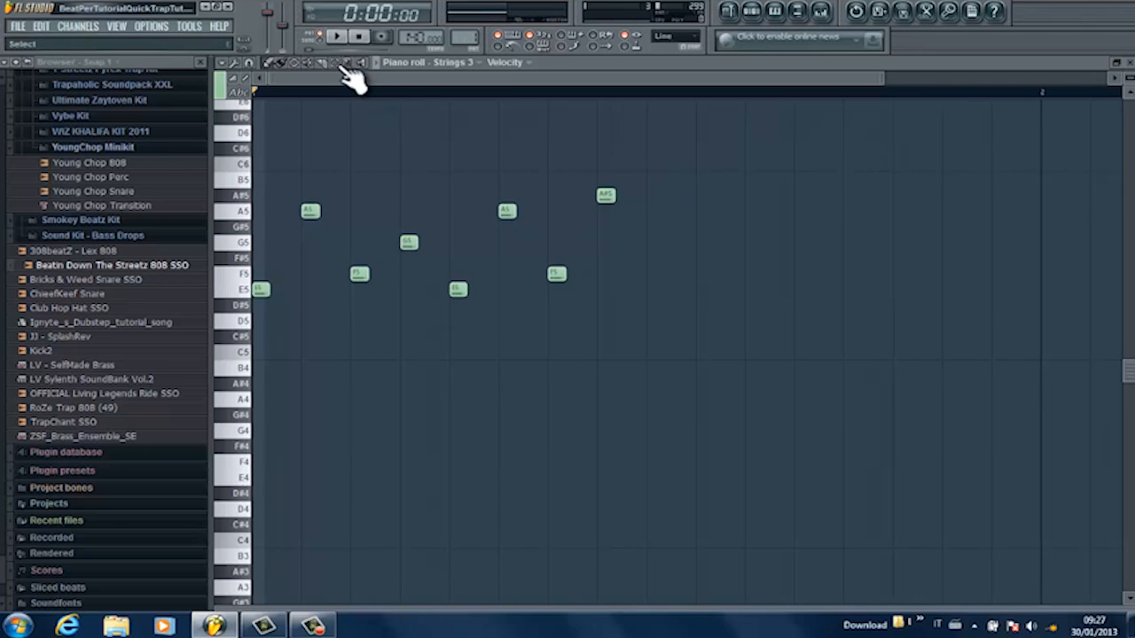
pyautogui.moveTo(654, 154); pyautogui.dragTo(190, 364)
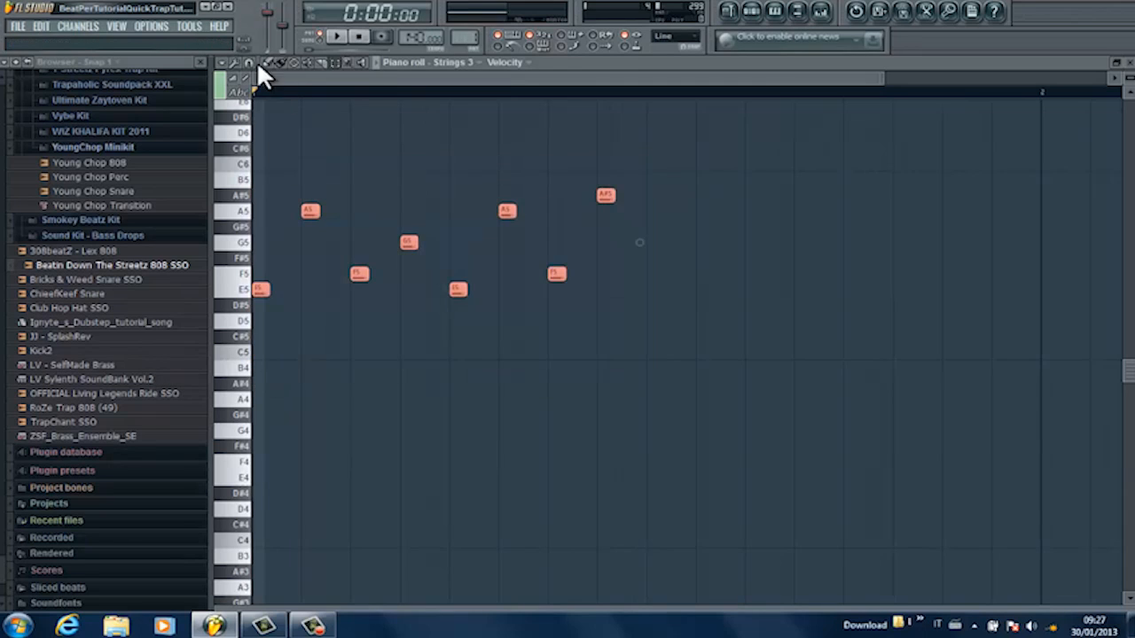
pyautogui.moveTo(266, 289); pyautogui.dragTo(653, 286)
pyautogui.press('space')
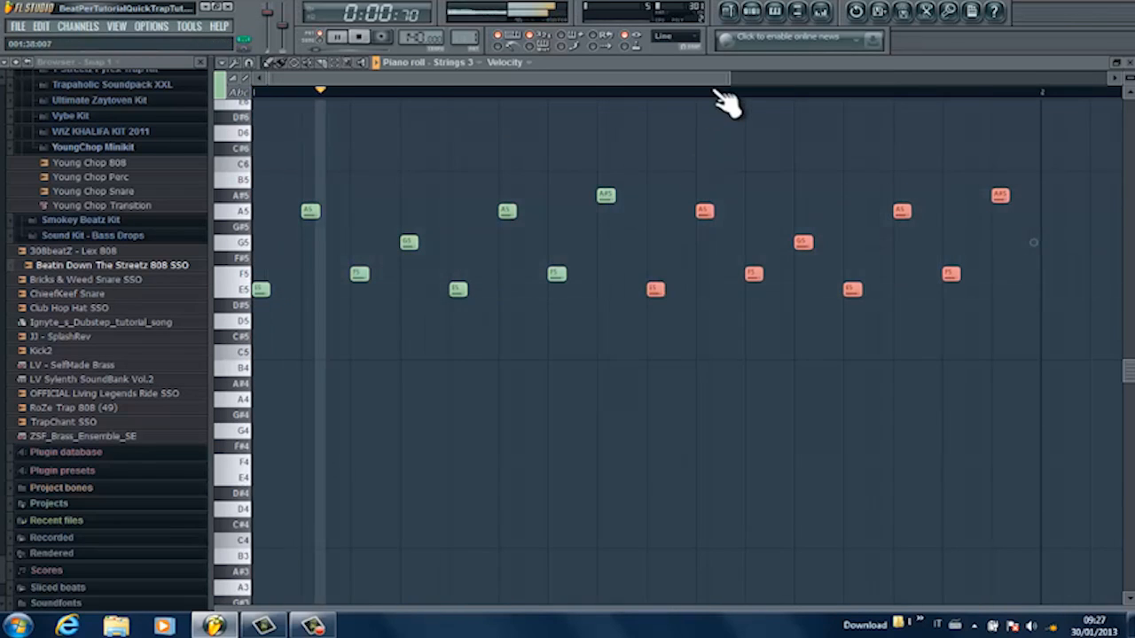
# Step: Change the final two notes of the second phrase to G5 and F5
pyautogui.keyDown('ctrl'); pyautogui.click(982, 295); pyautogui.keyUp('ctrl')
pyautogui.rightClick(948, 278)
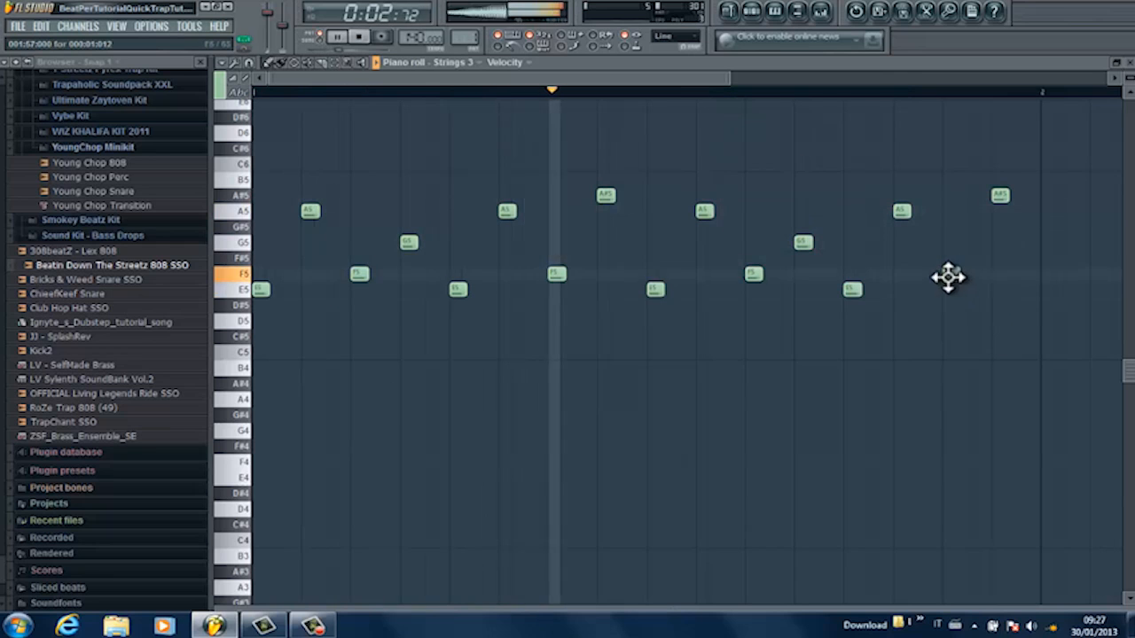
pyautogui.click(950, 242)
pyautogui.moveTo(1000, 194); pyautogui.dragTo(999, 277)
pyautogui.rightClick(999, 273)
pyautogui.click(1002, 274)
# Step: Save the project and play back the whole Strings 3 melody
pyautogui.click(14, 26)
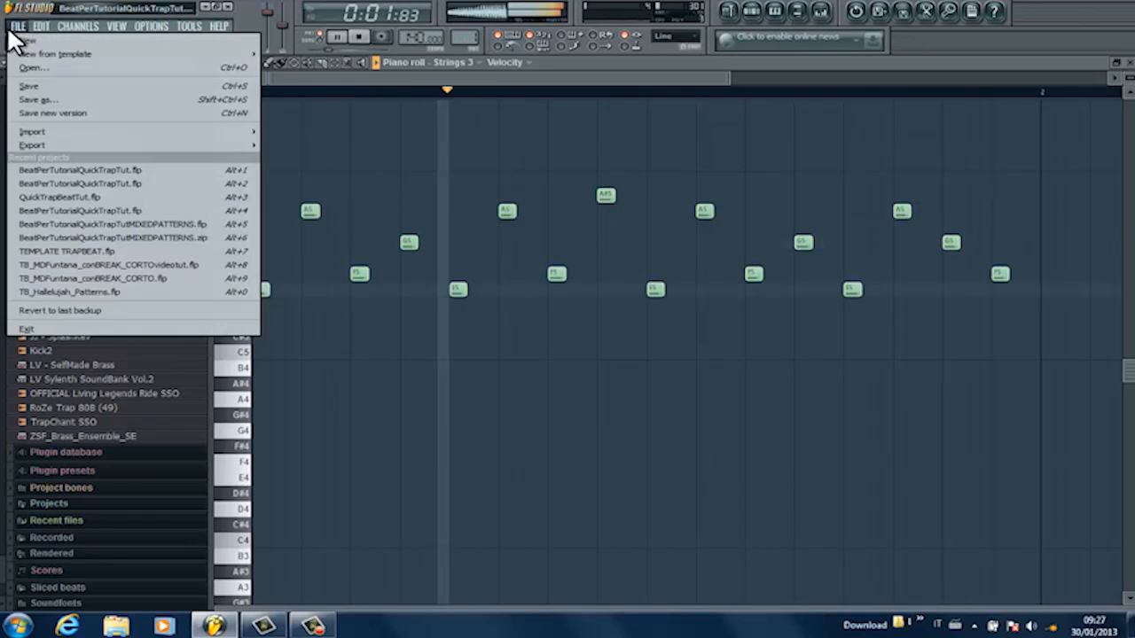
pyautogui.click(57, 84)
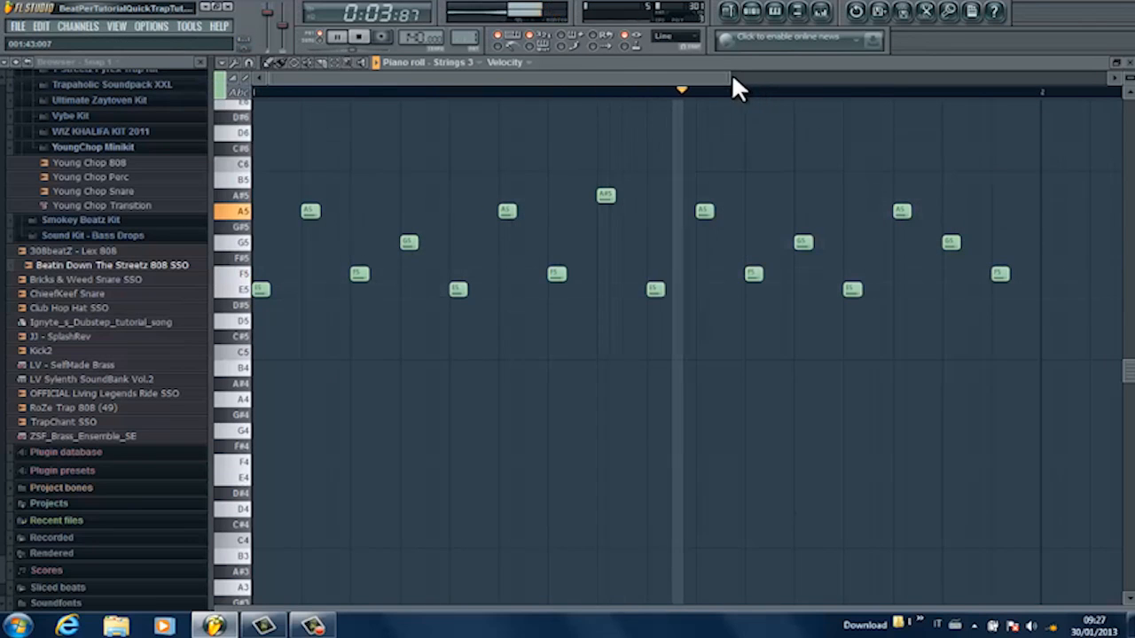
pyautogui.moveTo(732, 79); pyautogui.dragTo(968, 78)
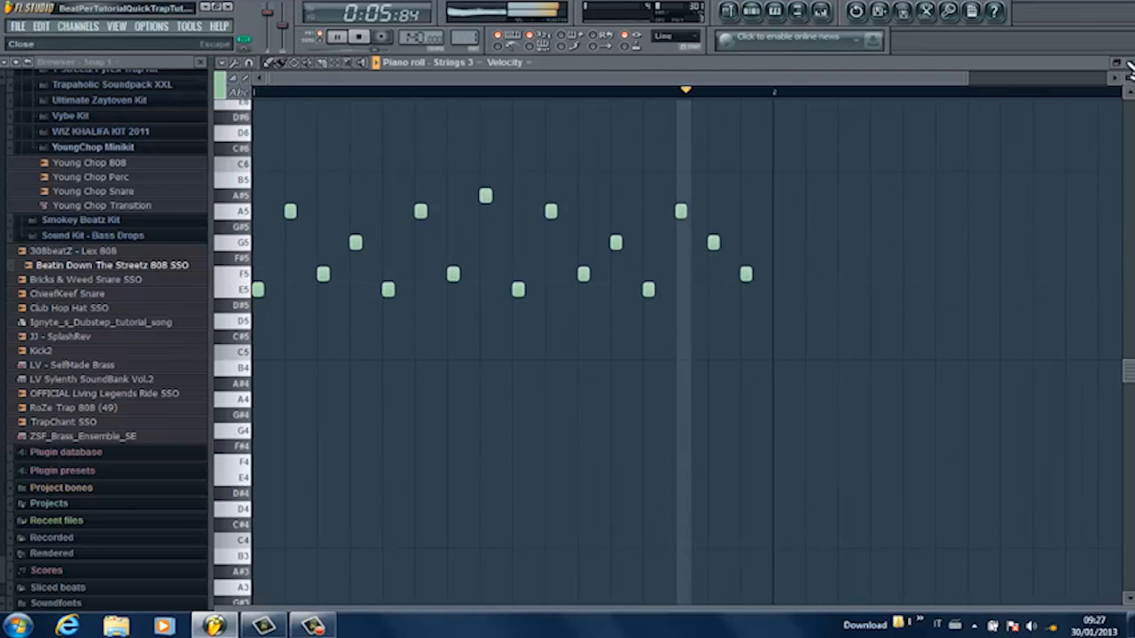
pyautogui.press('space')
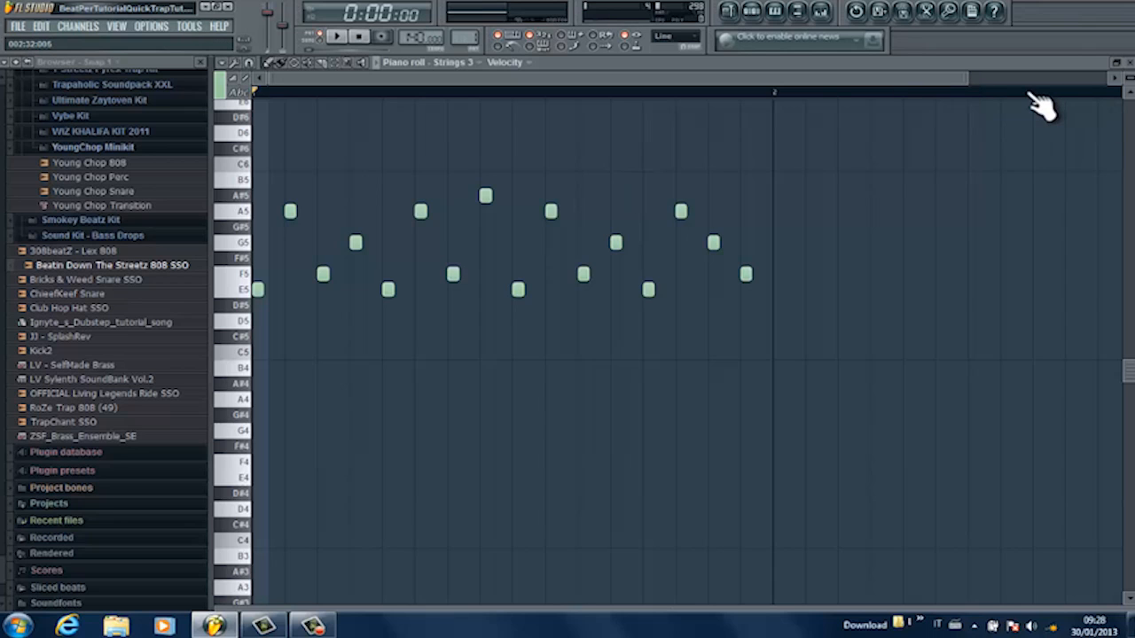
# Step: Select all the Strings 3 notes, lengthen them together slightly, play them back and close the piano roll
pyautogui.press('space')
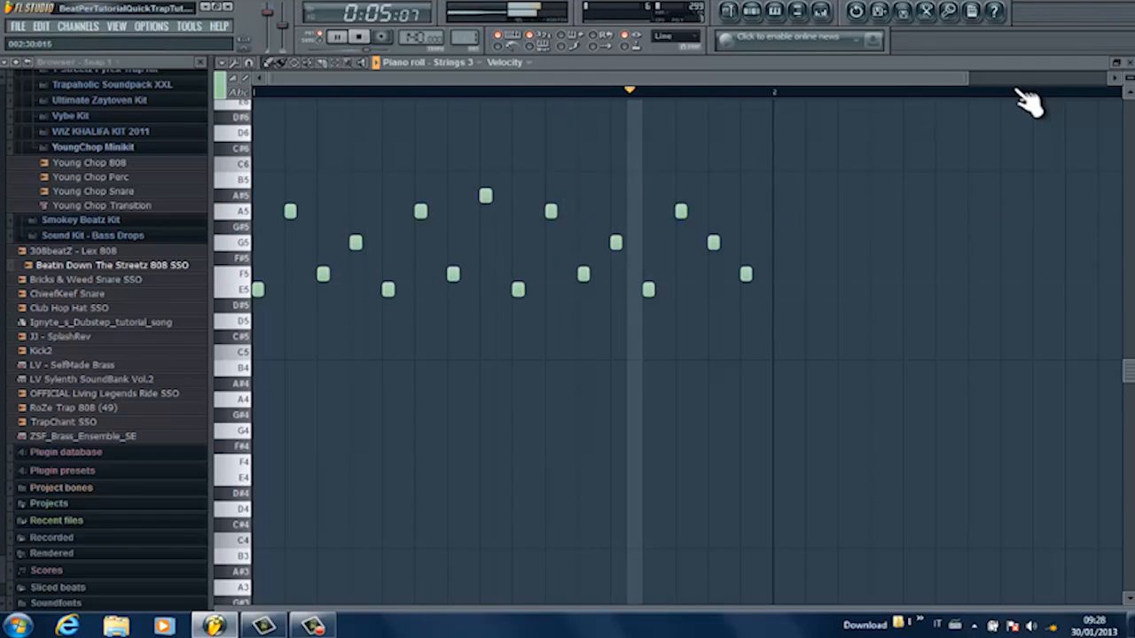
pyautogui.click(336, 63)
pyautogui.press('space')
pyautogui.moveTo(777, 142); pyautogui.dragTo(268, 293)
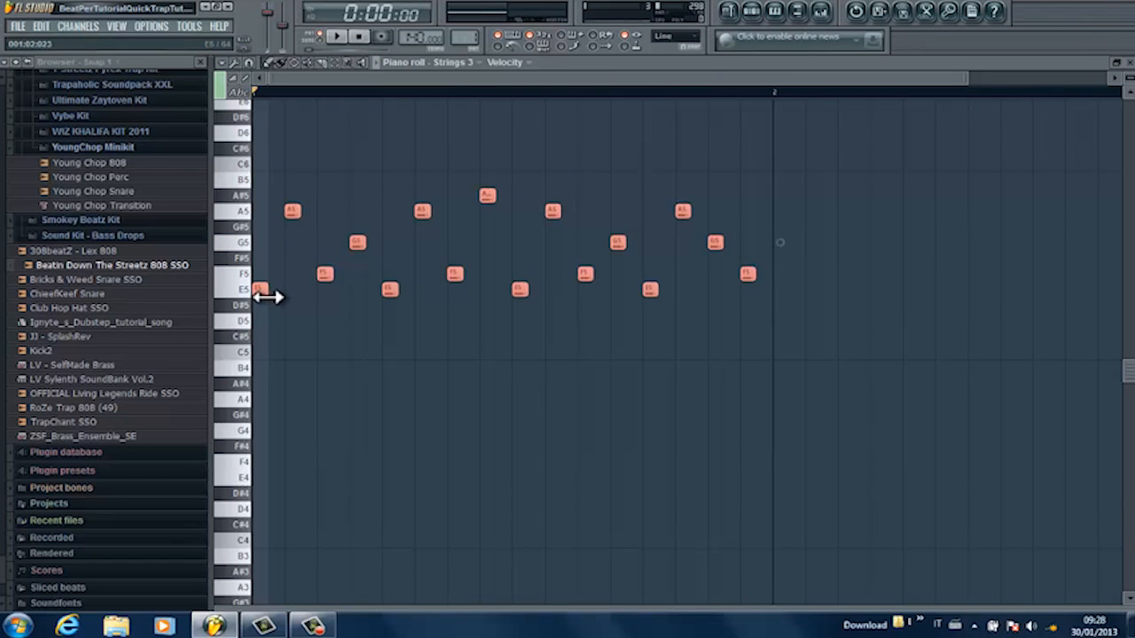
pyautogui.press('space')
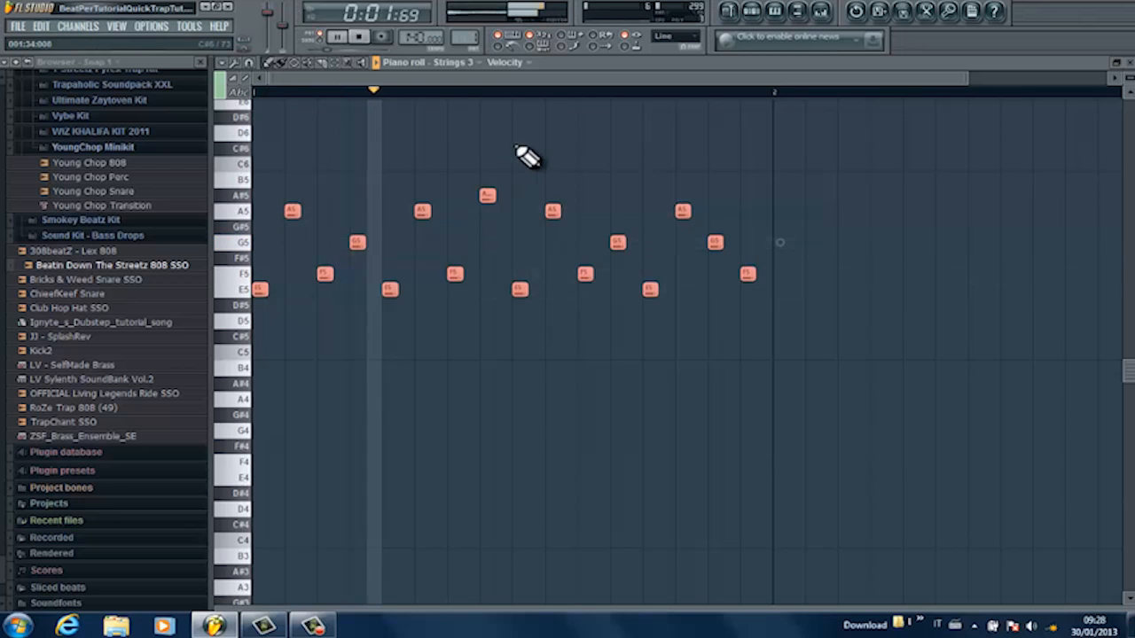
pyautogui.moveTo(963, 79); pyautogui.dragTo(601, 81)
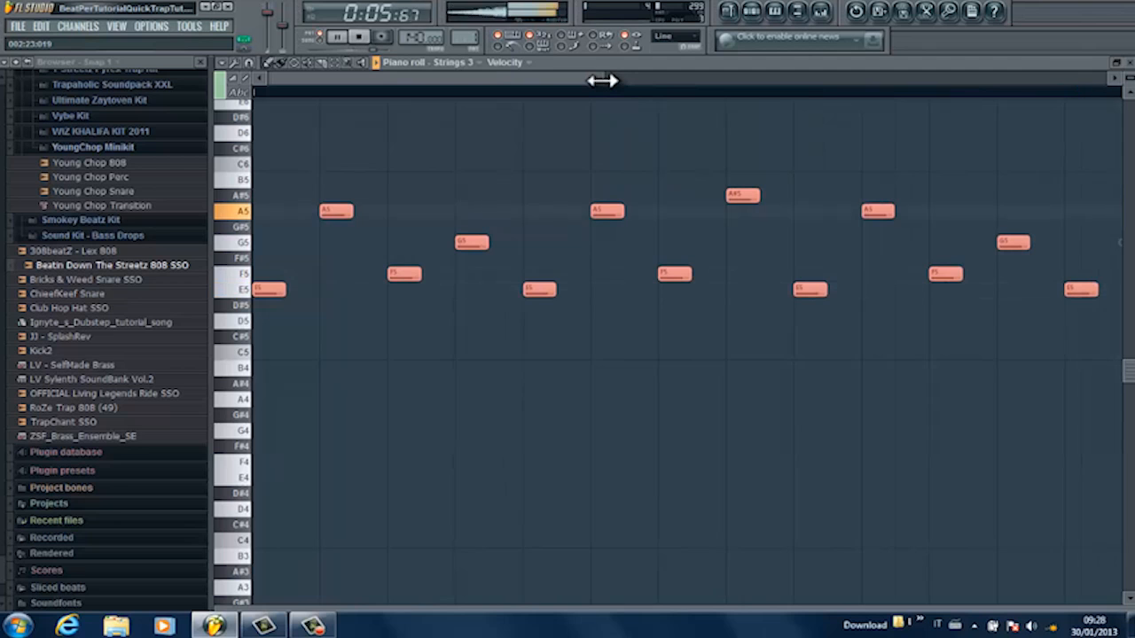
pyautogui.click(1130, 64)
pyautogui.press('space')
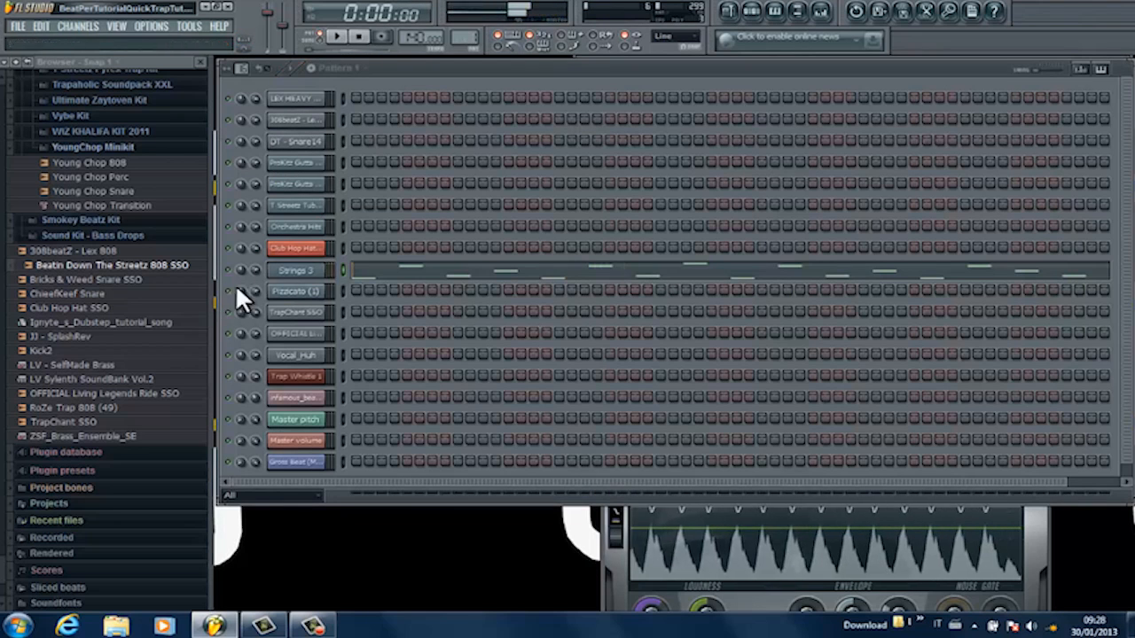
# Step: Place DT - Snare14 hits on steps 9, 25, 41 and 57 and save the project
pyautogui.click(304, 144)
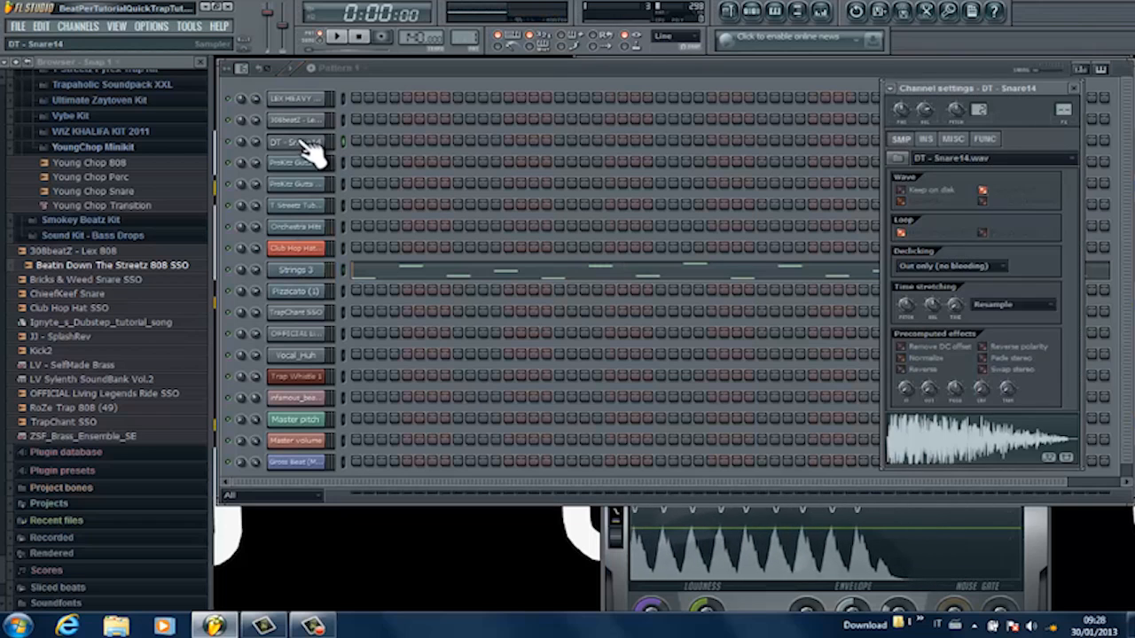
pyautogui.press('space')
pyautogui.click(457, 140)
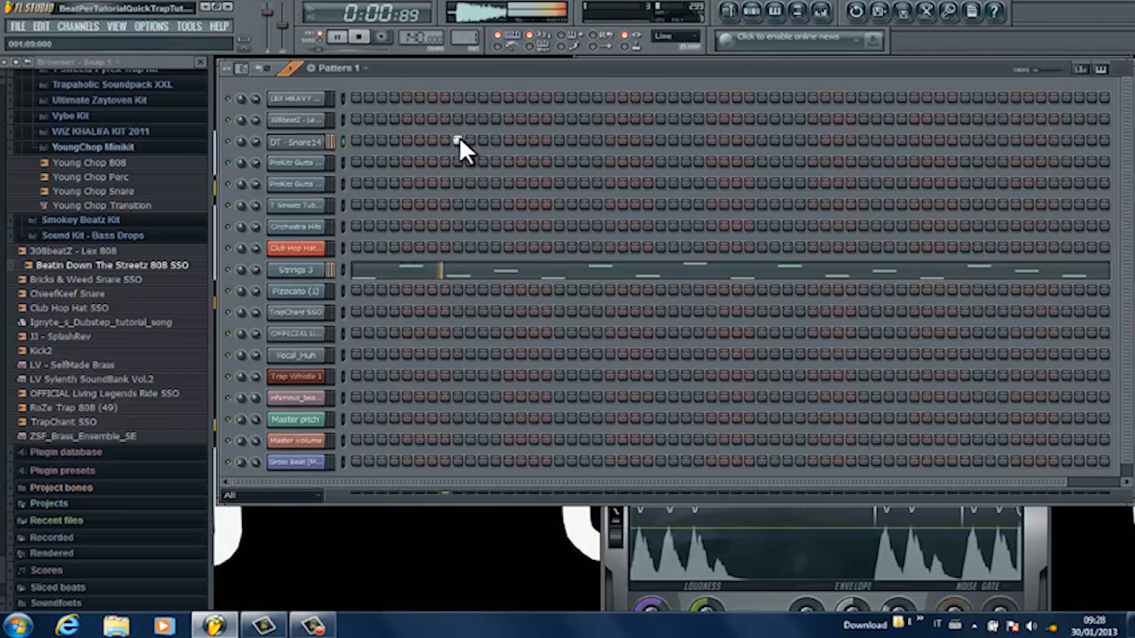
pyautogui.click(661, 140)
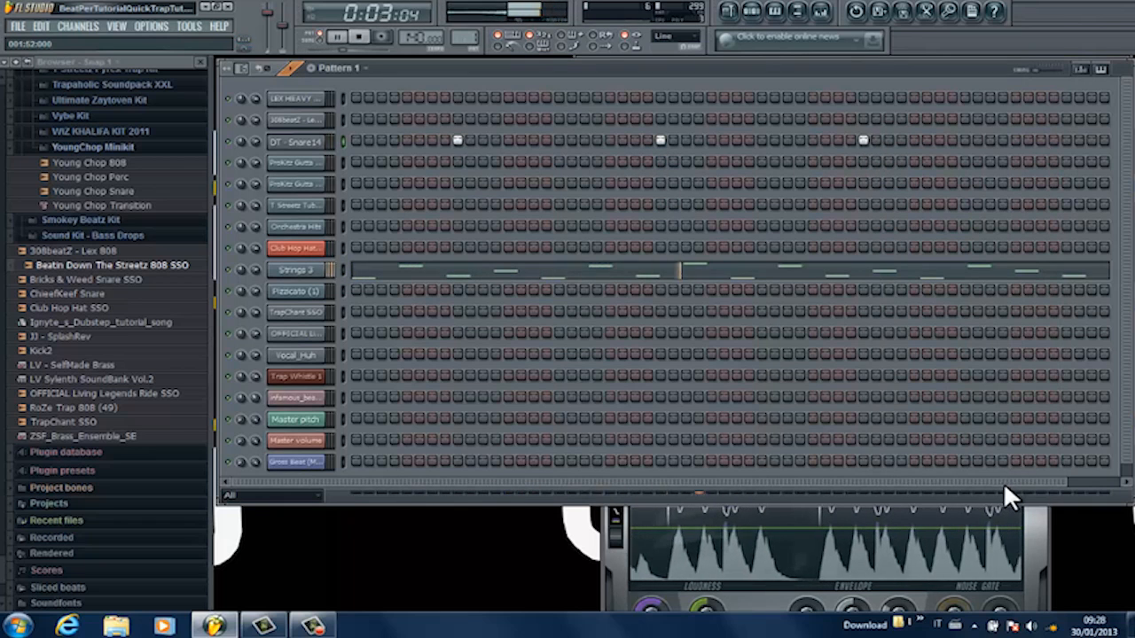
pyautogui.press('space')
pyautogui.click(18, 26)
pyautogui.click(44, 84)
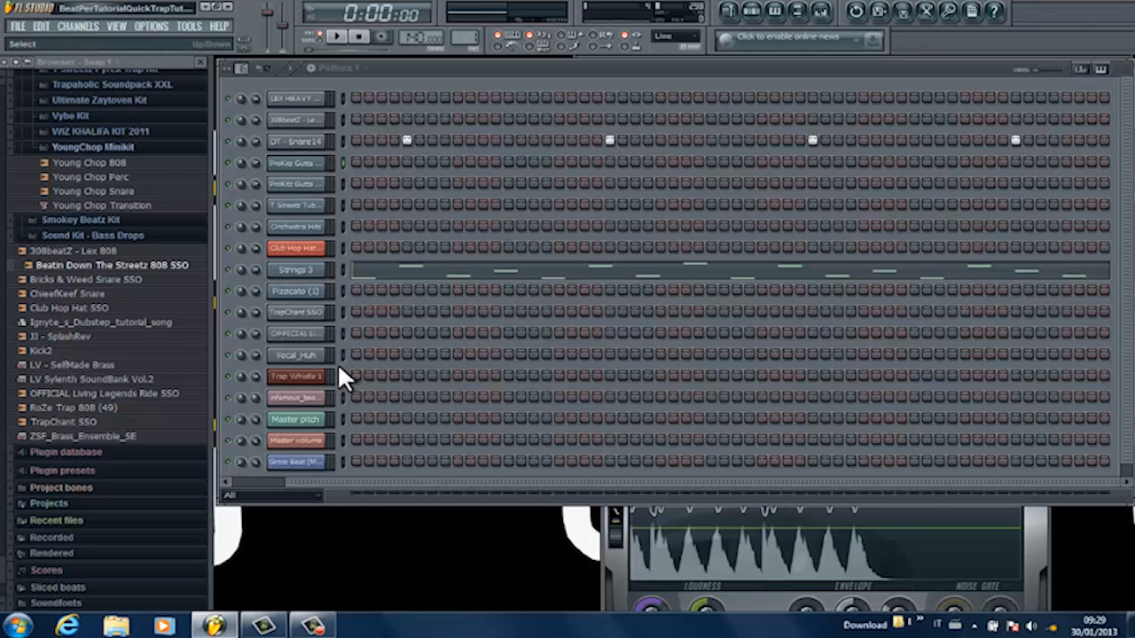
# Step: In the piano roll of the first ProKitz Gutta Em Brass channel, place E5, G5, E5, A#5 and E5 notes aligned with the strings melody
pyautogui.rightClick(307, 162)
pyautogui.click(353, 164)
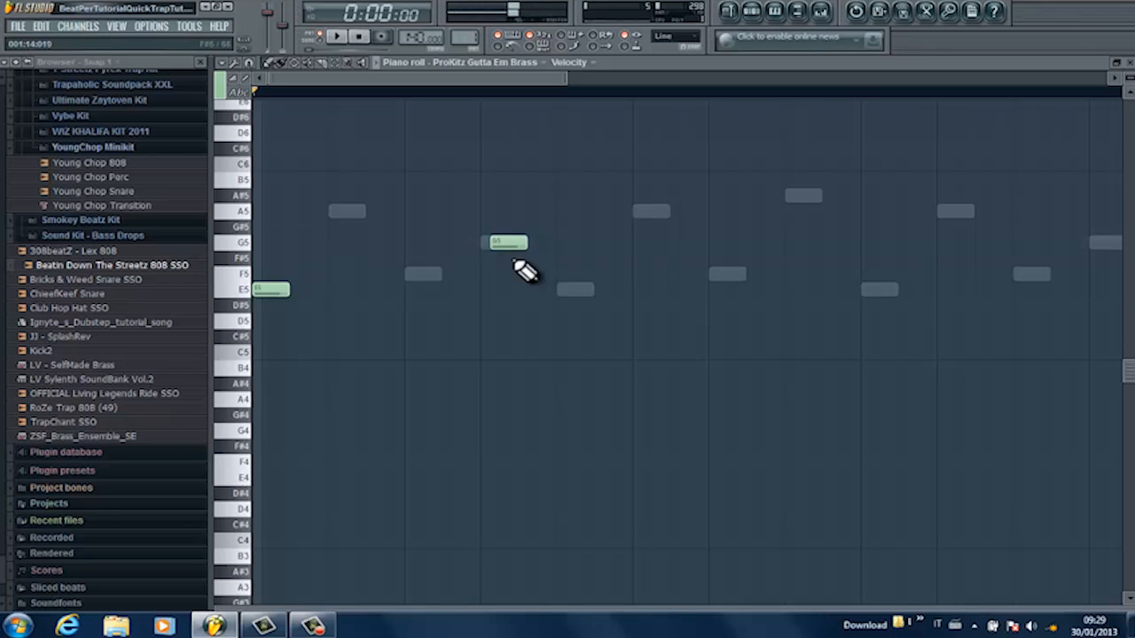
pyautogui.press('space')
pyautogui.press('space')
pyautogui.click(578, 297)
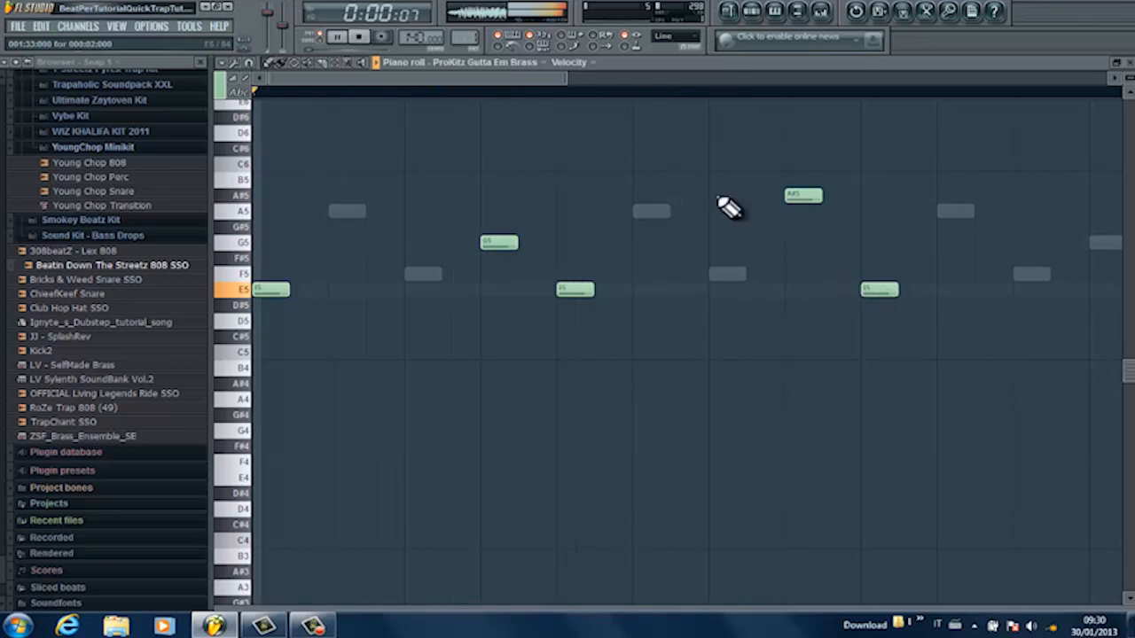
# Step: Add E5 and G5 brass notes near the end of the bar and play back the whole brass part
pyautogui.moveTo(567, 79)
pyautogui.mouseDown()
pyautogui.moveTo(792, 116)
pyautogui.moveTo(717, 87)
pyautogui.moveTo(778, 84)
pyautogui.mouseUp()
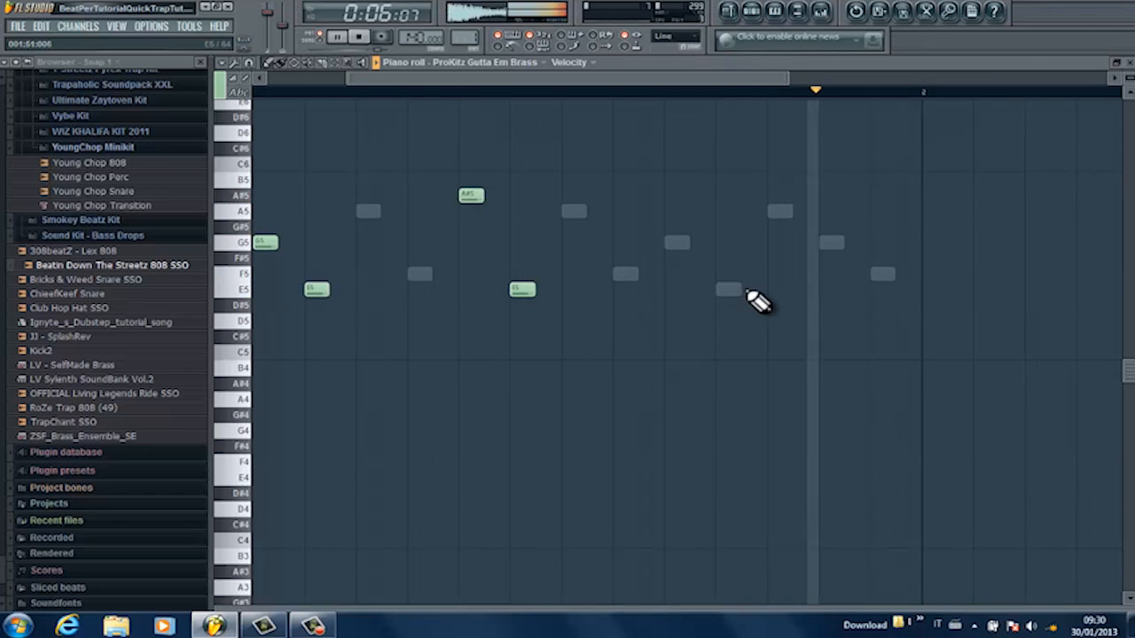
pyautogui.click(728, 289)
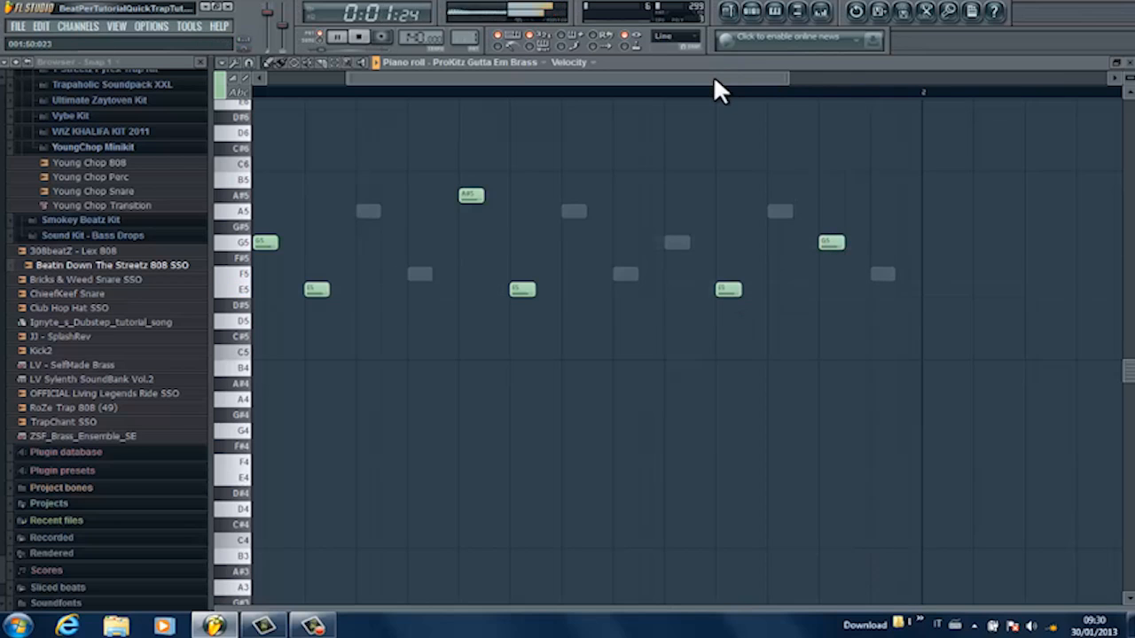
pyautogui.hscroll(-2, 319, 173)
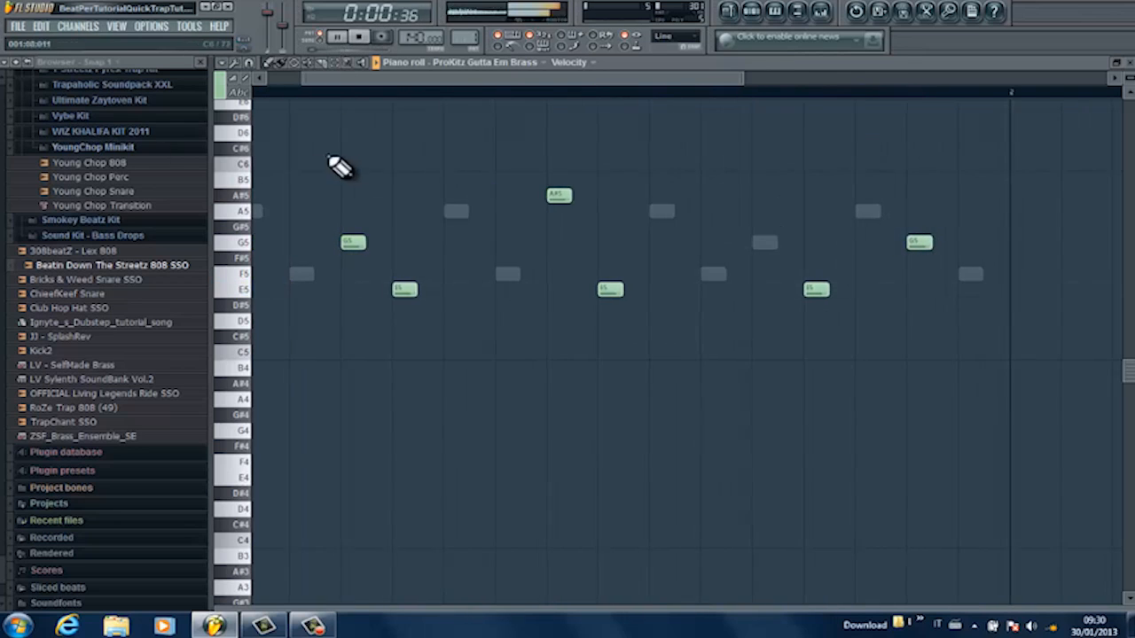
pyautogui.moveTo(420, 76); pyautogui.dragTo(144, 115)
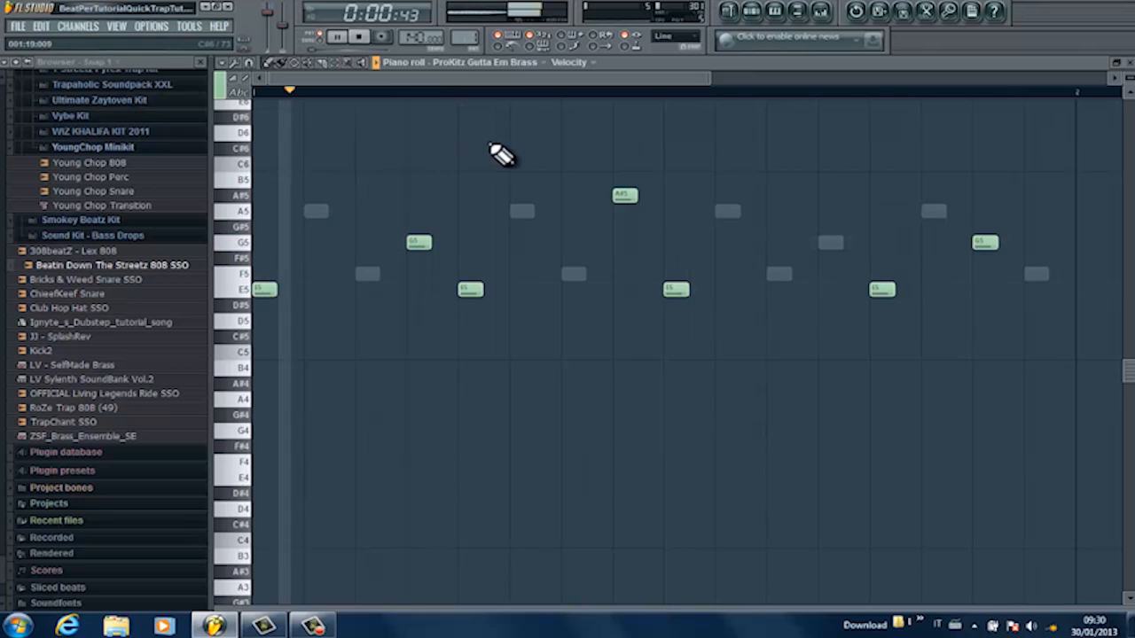
pyautogui.hscroll(10, 803, 89)
pyautogui.moveTo(657, 82); pyautogui.dragTo(343, 80)
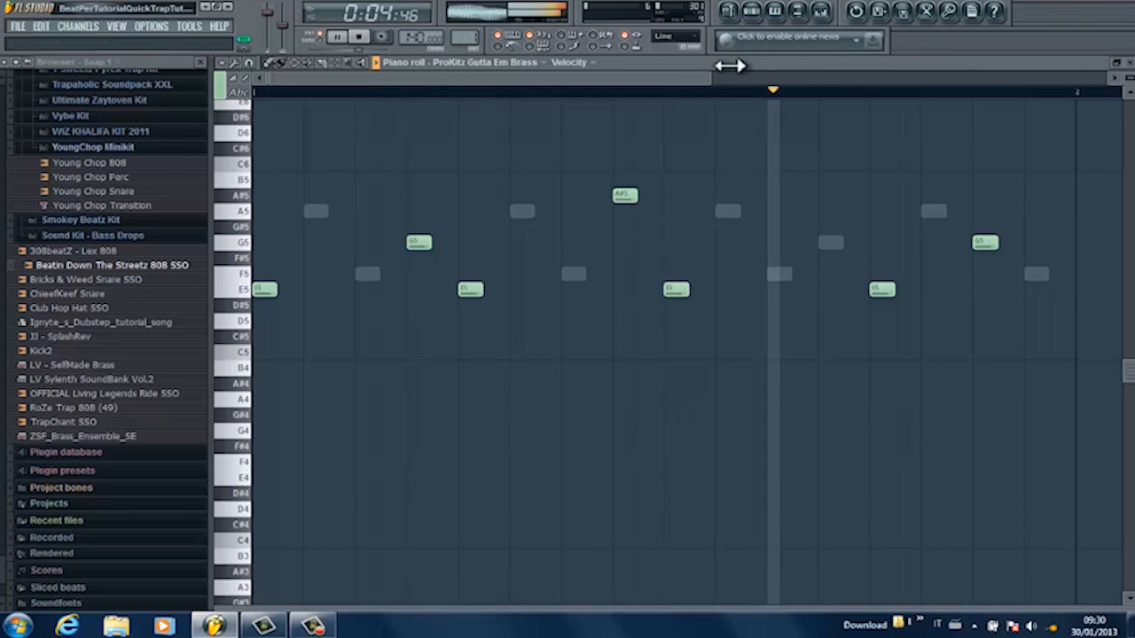
pyautogui.moveTo(712, 75); pyautogui.dragTo(770, 75)
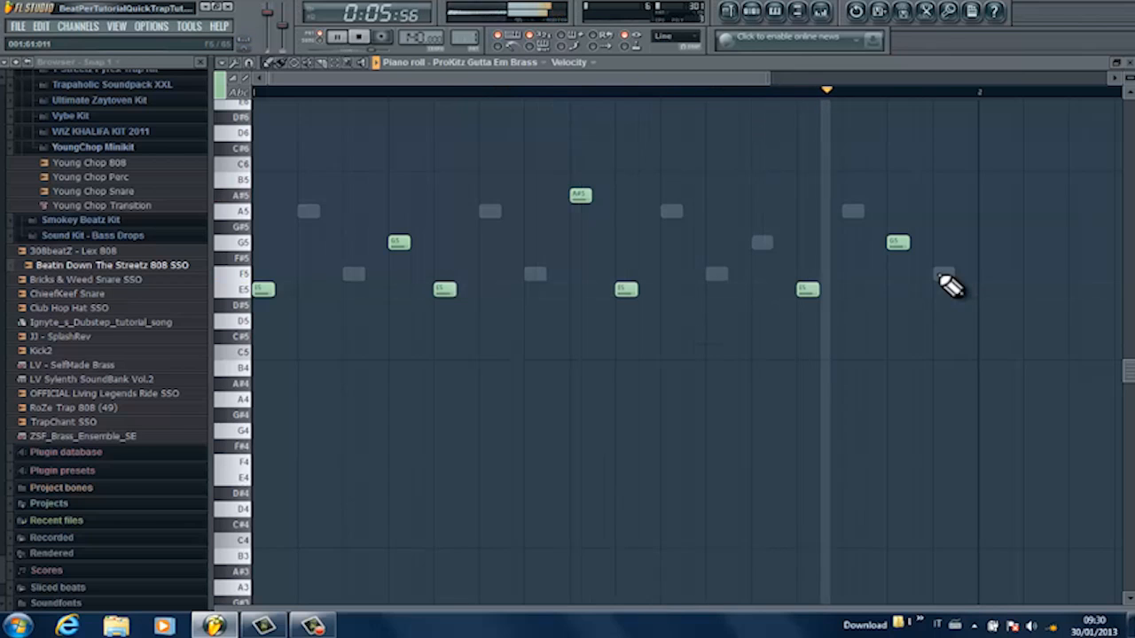
# Step: Transpose all the brass notes down two octaves, listen to them and close the piano roll
pyautogui.hotkey('ctrl', 'Down')
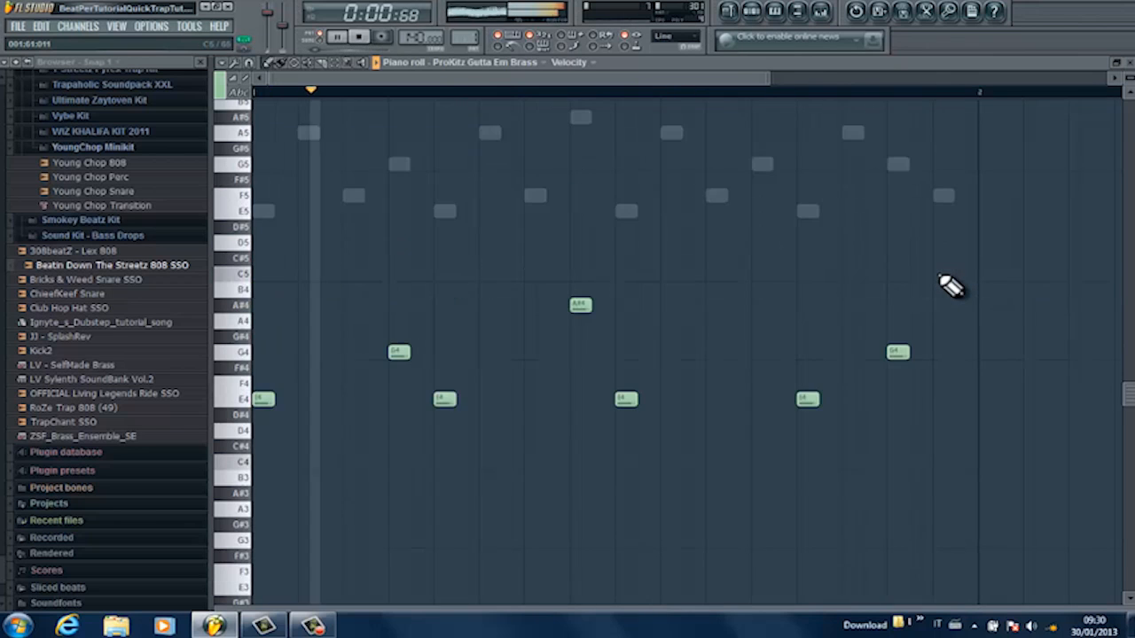
pyautogui.hotkey('ctrl', 'Down')
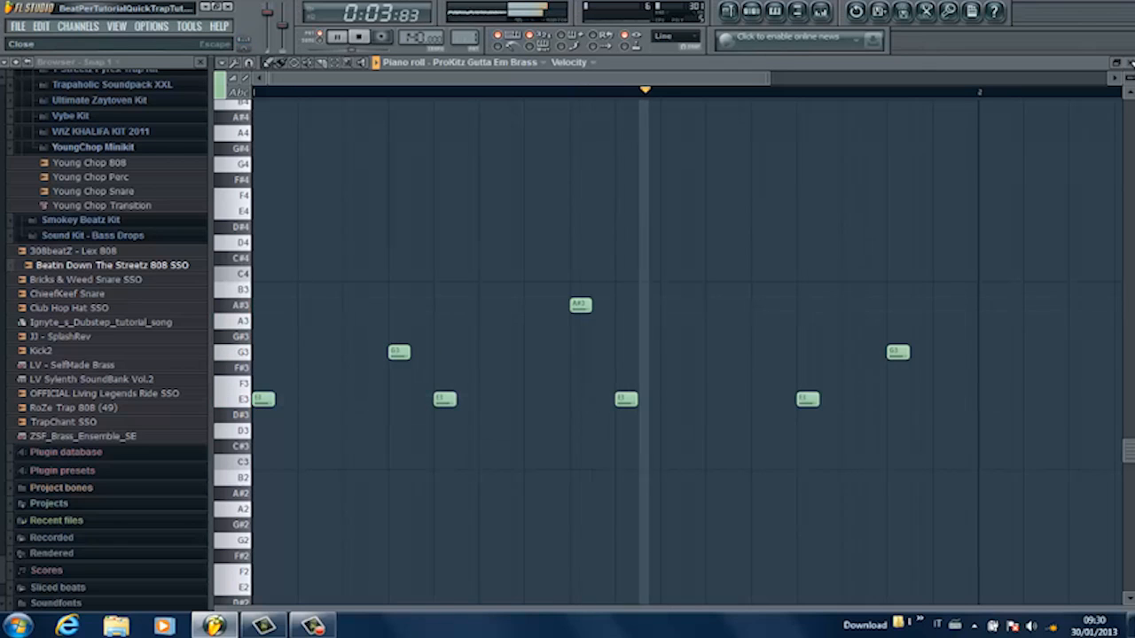
pyautogui.click(1129, 62)
pyautogui.press('space')
# Step: Open the Orchestra Hits piano roll, place short E5 notes on steps 1, 17 and 13, and play them back
pyautogui.click(312, 227)
pyautogui.click(311, 231)
pyautogui.click(310, 232)
pyautogui.rightClick(311, 232)
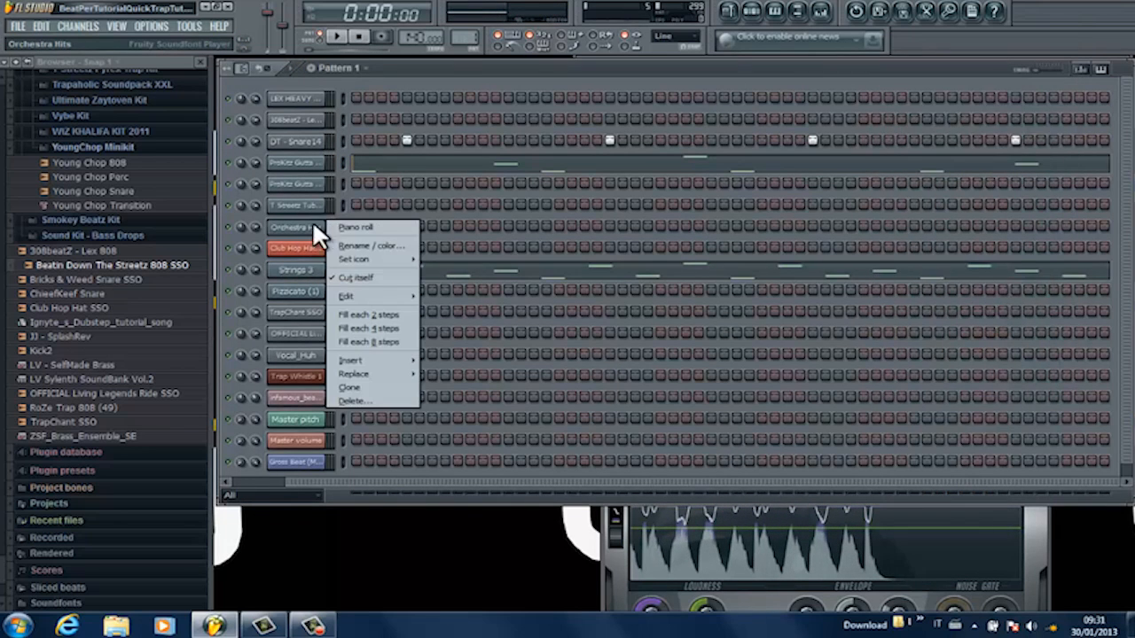
pyautogui.click(339, 226)
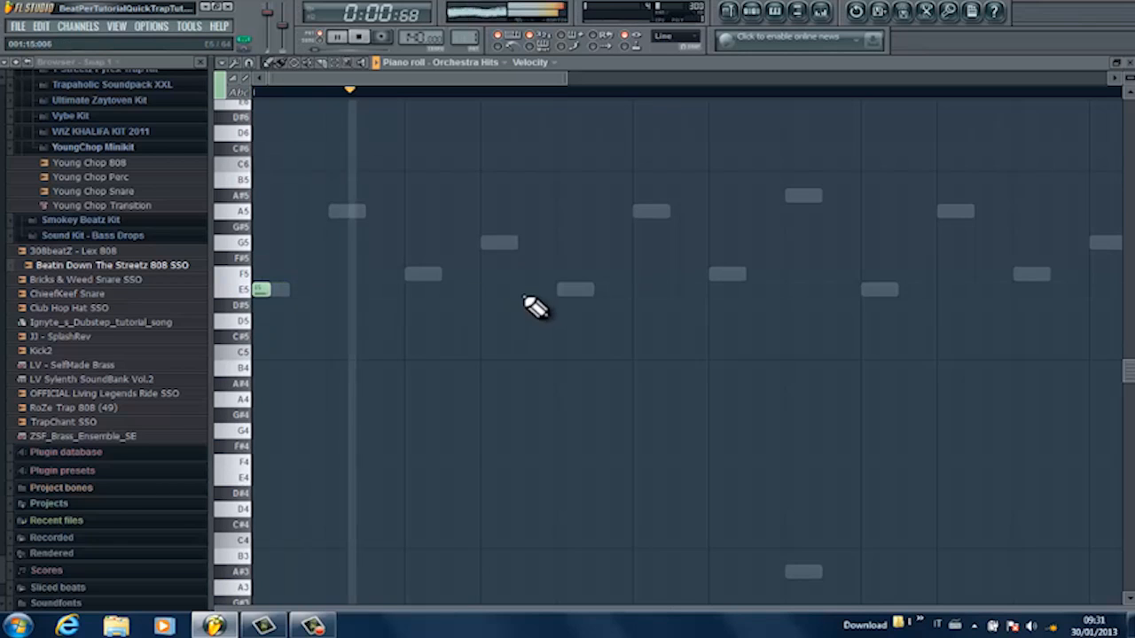
pyautogui.click(562, 293)
pyautogui.press('space')
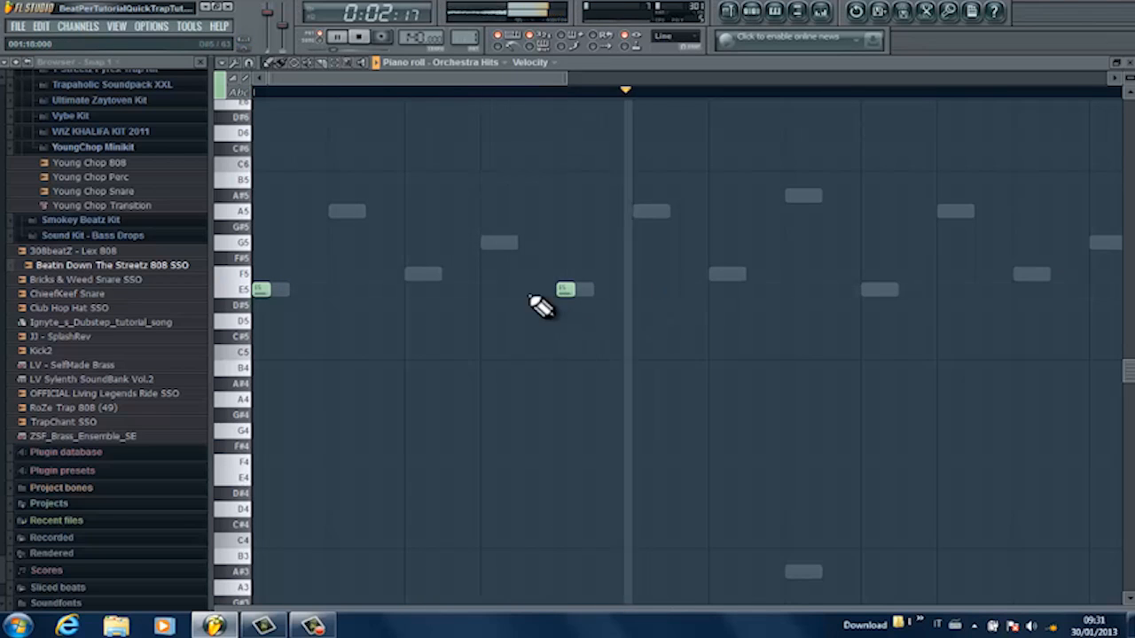
pyautogui.click(492, 290)
pyautogui.press('space')
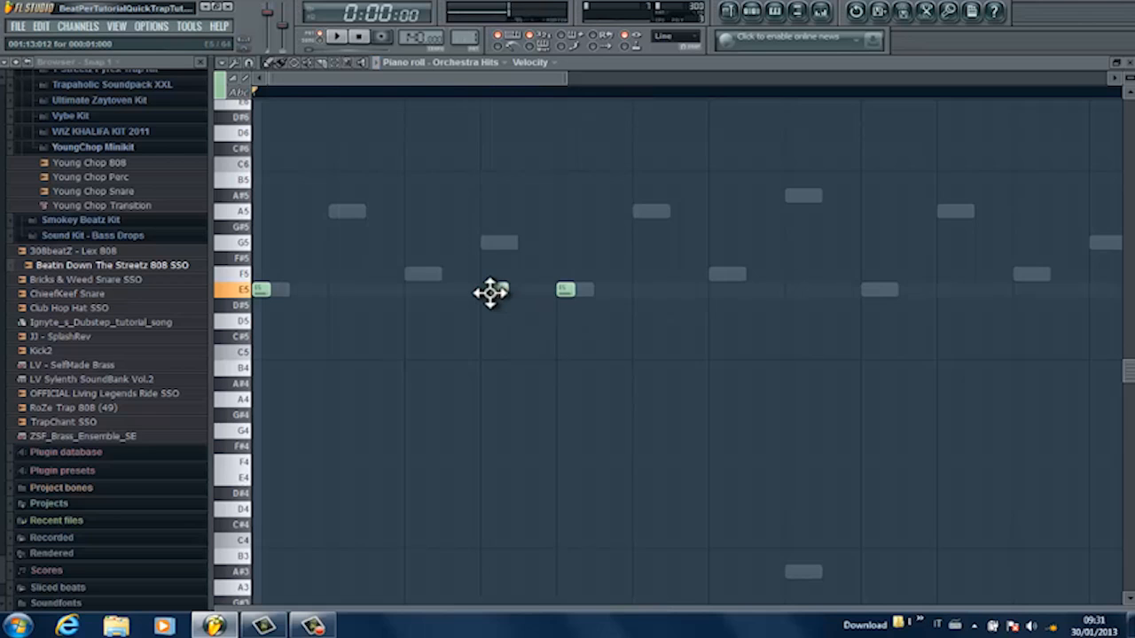
# Step: Retry the Orchestra Hits E5 note on step 17 during playback and remove it
pyautogui.press('space')
pyautogui.rightClick(565, 290)
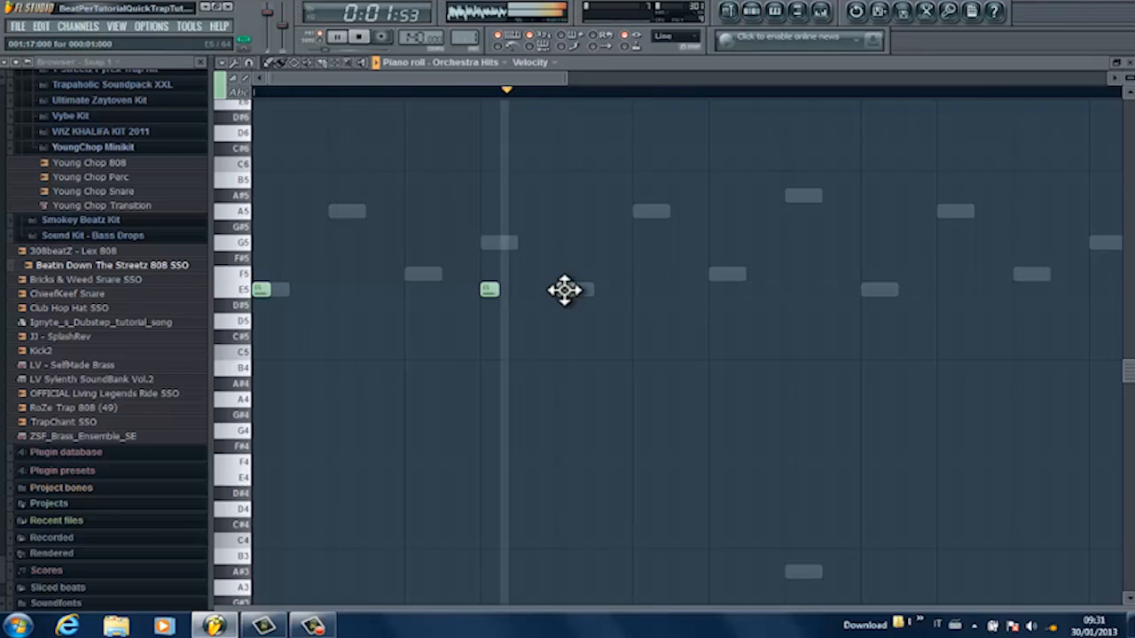
pyautogui.click(572, 290)
pyautogui.moveTo(587, 291); pyautogui.dragTo(610, 294)
pyautogui.rightClick(564, 291)
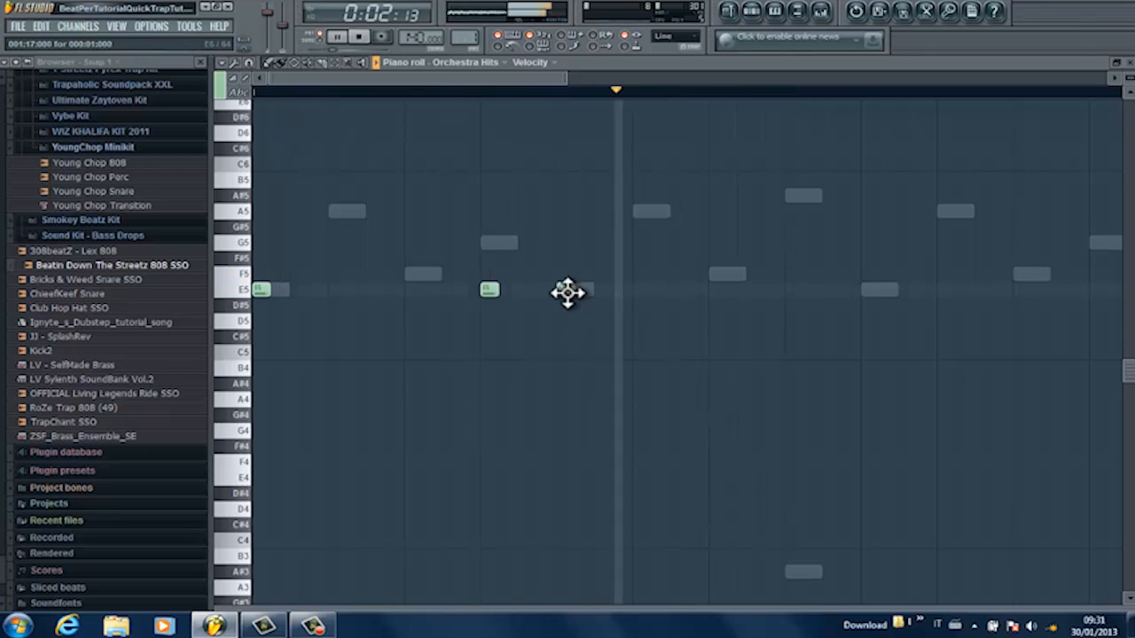
# Step: Place short Orchestra Hits notes E5 on step 19, A5 on step 21 and A#5 on step 25, and play back the phrase
pyautogui.click(606, 291)
pyautogui.click(631, 211)
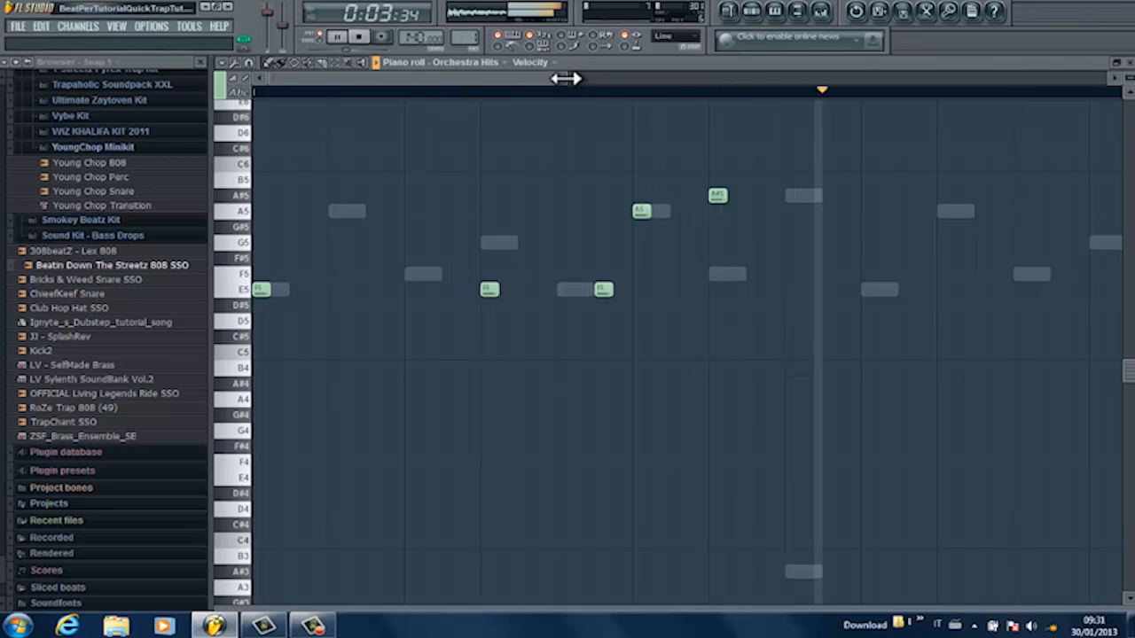
pyautogui.moveTo(564, 79); pyautogui.dragTo(582, 76)
pyautogui.rightClick(692, 196)
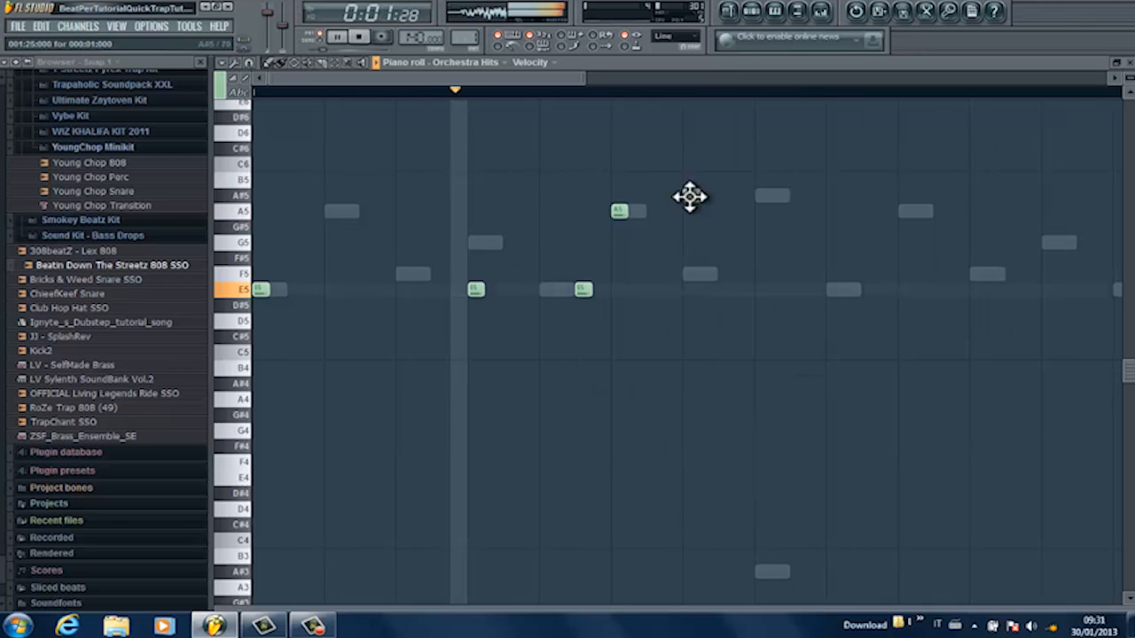
pyautogui.press('space')
pyautogui.click(690, 180)
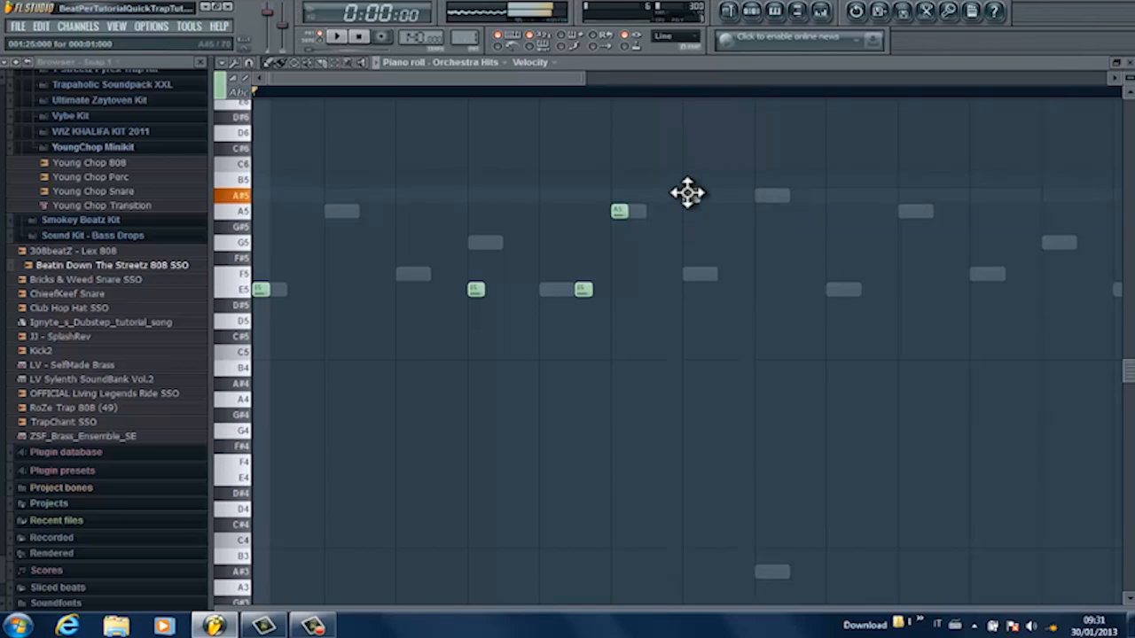
pyautogui.press('space')
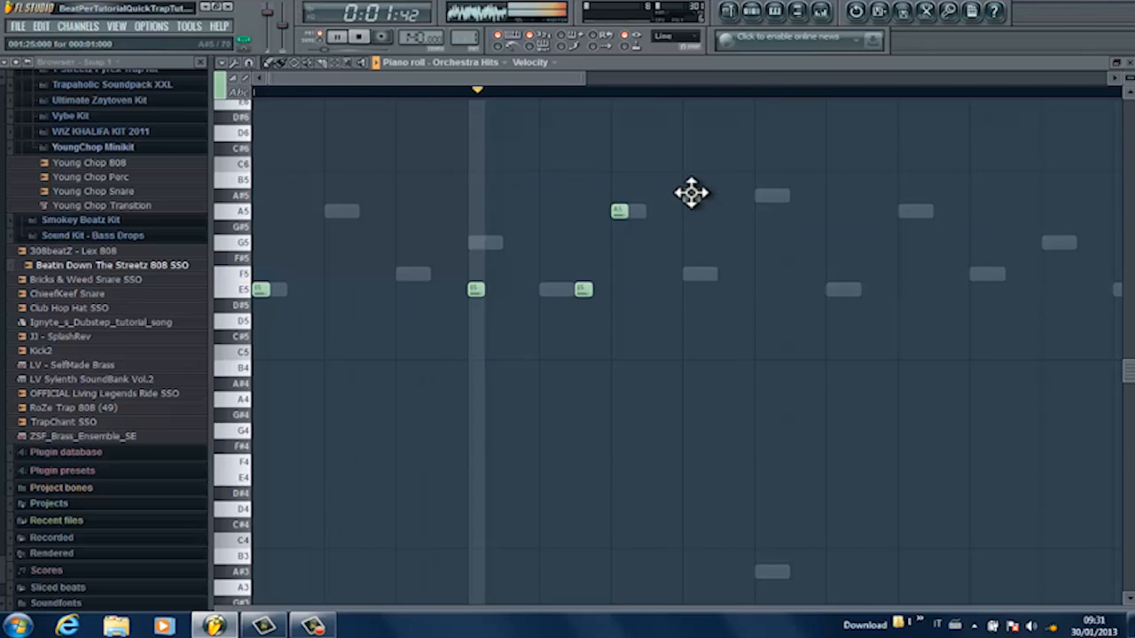
pyautogui.moveTo(585, 80); pyautogui.dragTo(770, 84)
pyautogui.press('space')
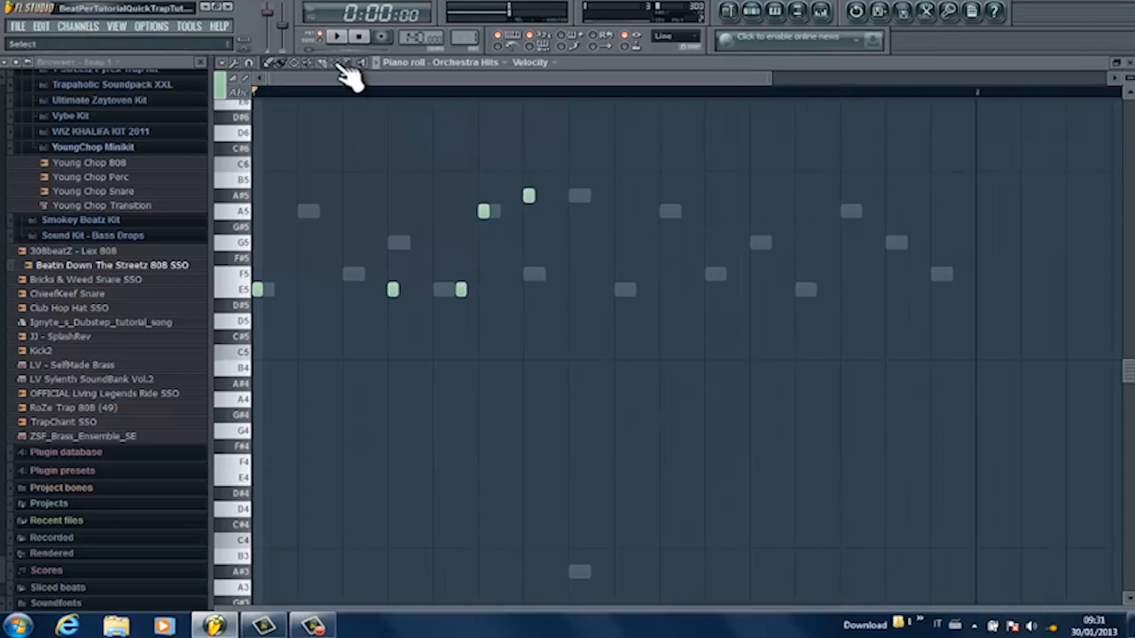
# Step: Copy the five-note Orchestra Hits phrase to start on step 33 and end the copy with G5 and F5
pyautogui.moveTo(595, 172); pyautogui.dragTo(253, 321)
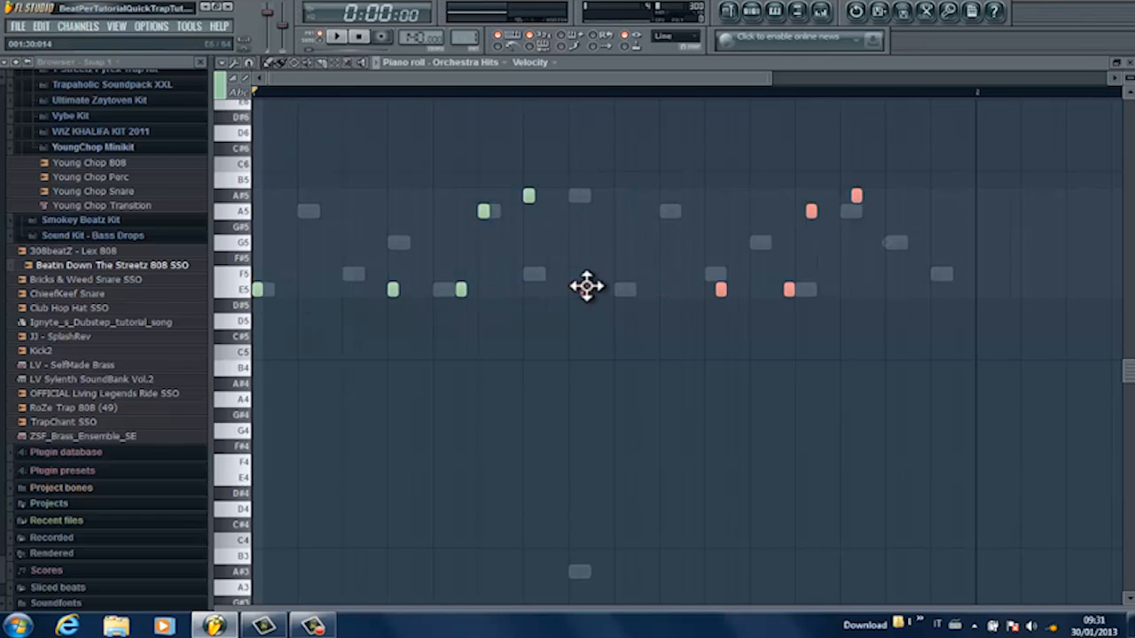
pyautogui.moveTo(572, 284); pyautogui.dragTo(618, 285)
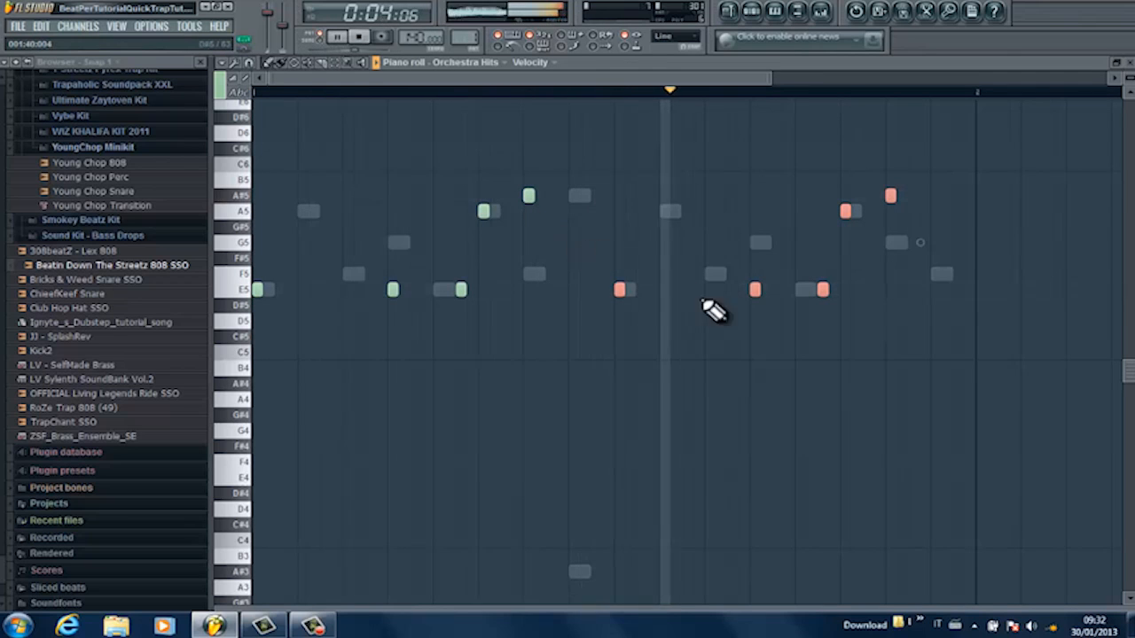
pyautogui.click(891, 196)
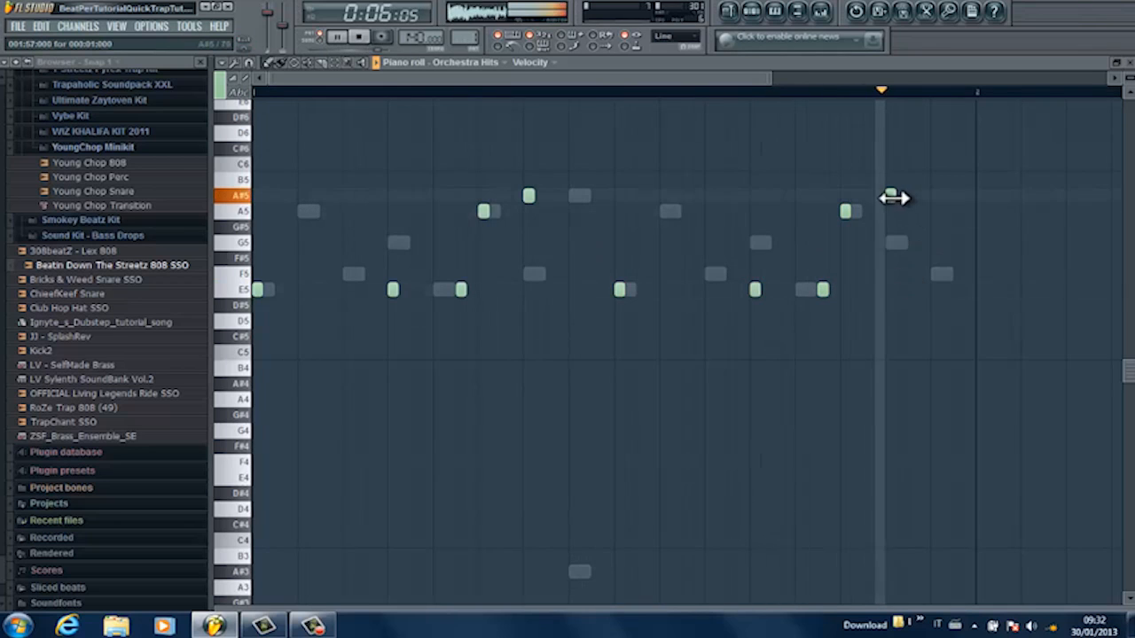
pyautogui.moveTo(890, 198); pyautogui.dragTo(887, 248)
pyautogui.click(933, 274)
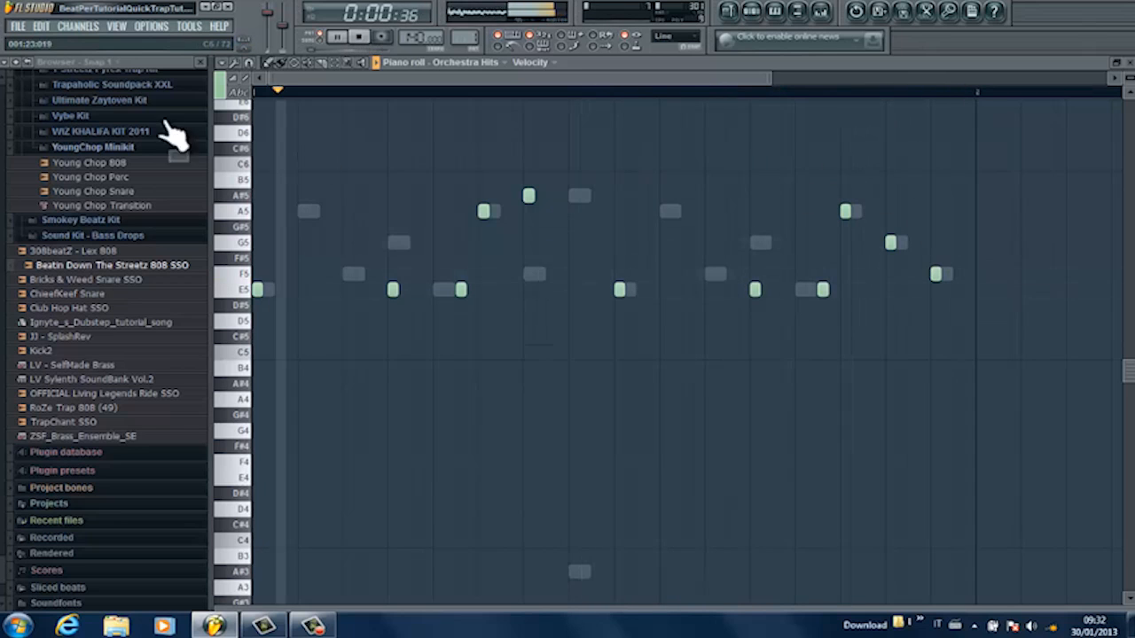
# Step: Save the project, close the Orchestra Hits piano roll and play back the pattern
pyautogui.click(17, 26)
pyautogui.click(35, 84)
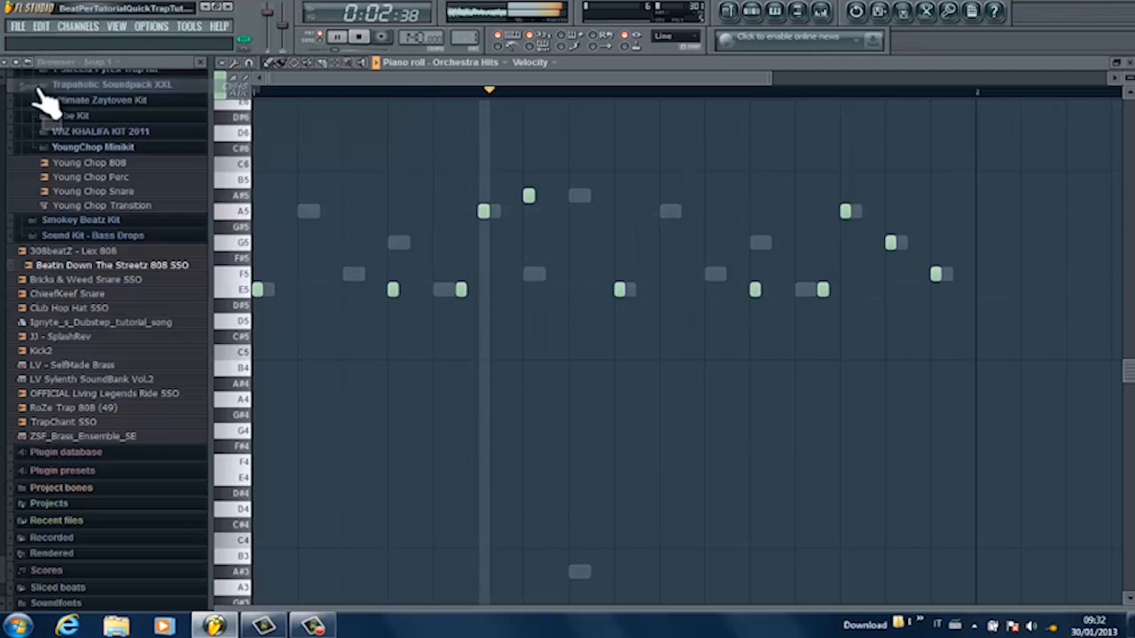
pyautogui.press('F6')
pyautogui.click(1100, 71)
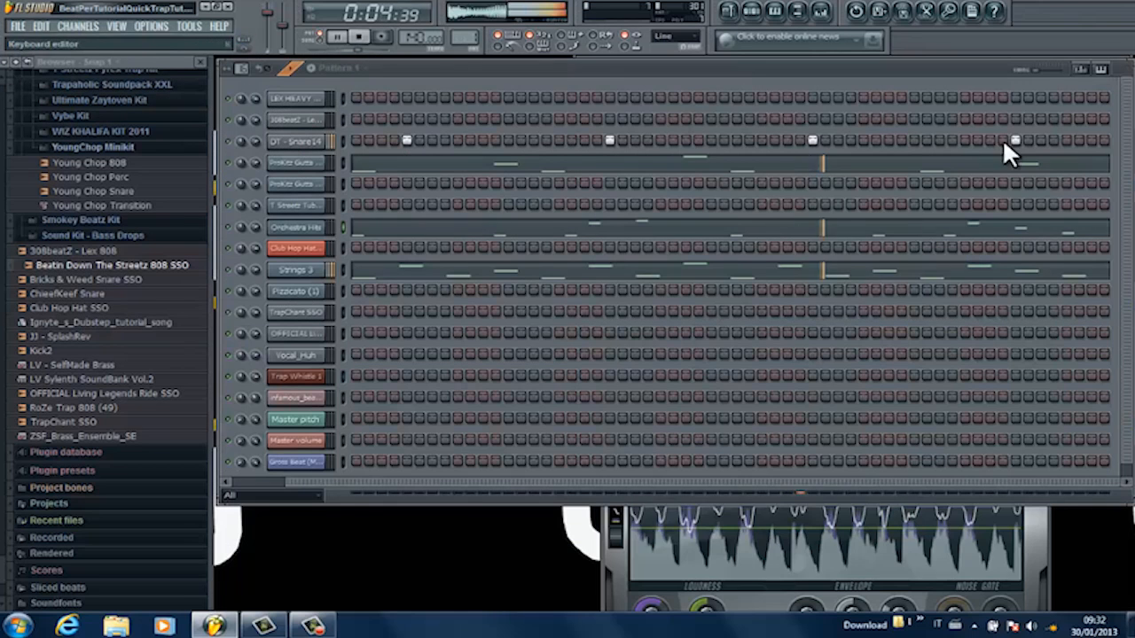
pyautogui.press('space')
# Step: Open the ProKitz Gutta Em Brass #2 piano roll and draw a 12-step E5 note from the start, checking it in playback
pyautogui.click(302, 185)
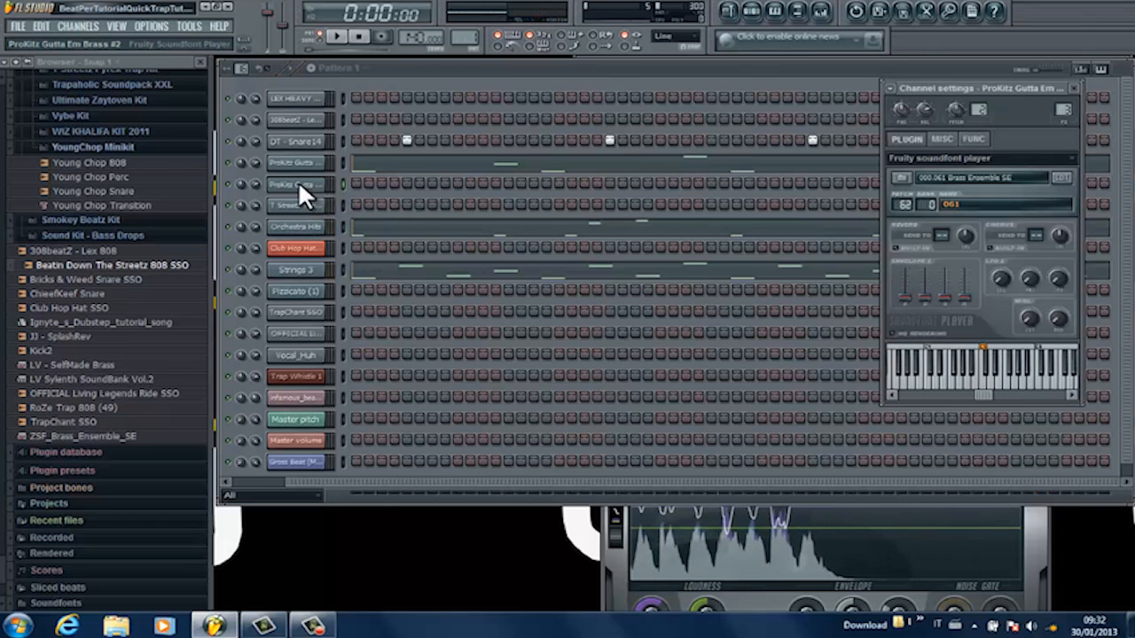
pyautogui.rightClick(298, 184)
pyautogui.click(363, 182)
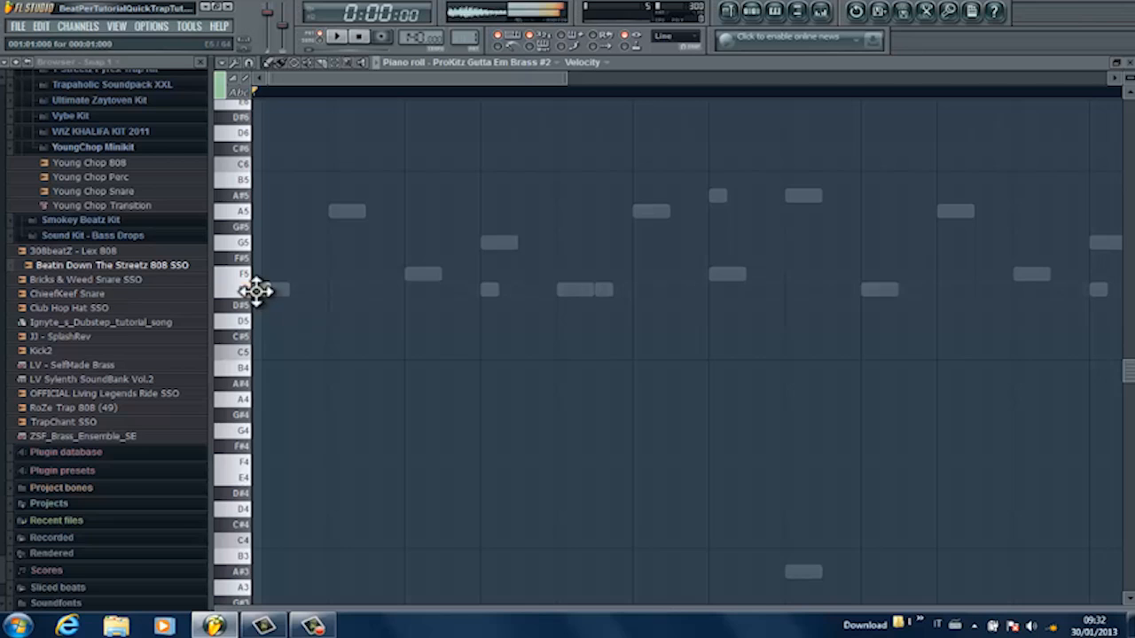
pyautogui.press('space')
pyautogui.press('space')
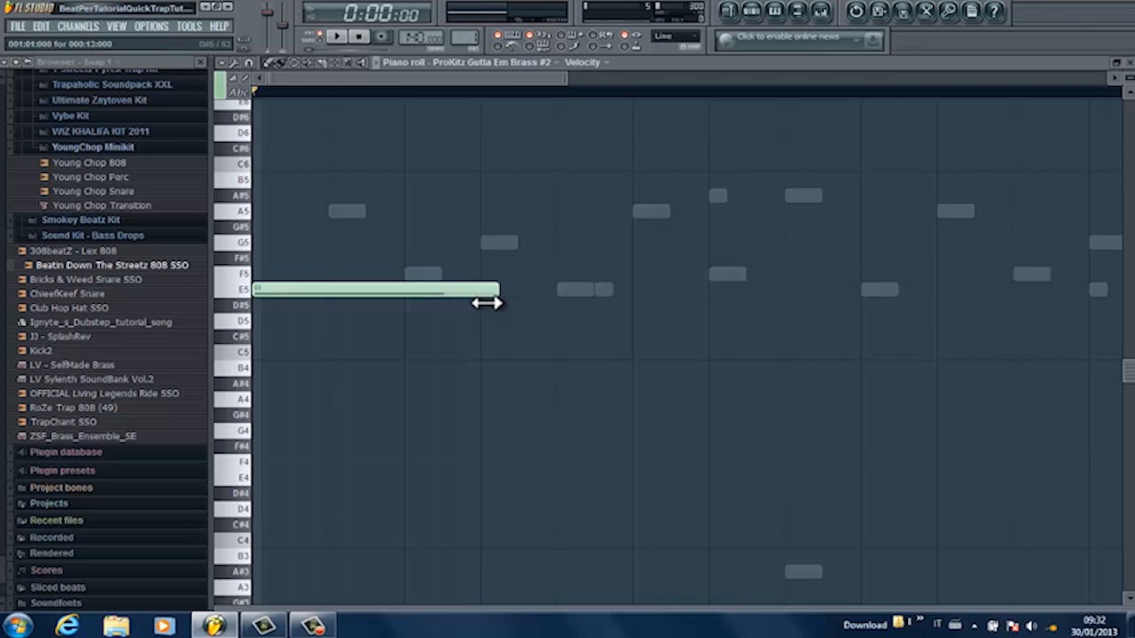
pyautogui.press('space')
# Step: Add two-step brass notes G5 on step 13 and A5 on step 15, playing them back
pyautogui.click(510, 243)
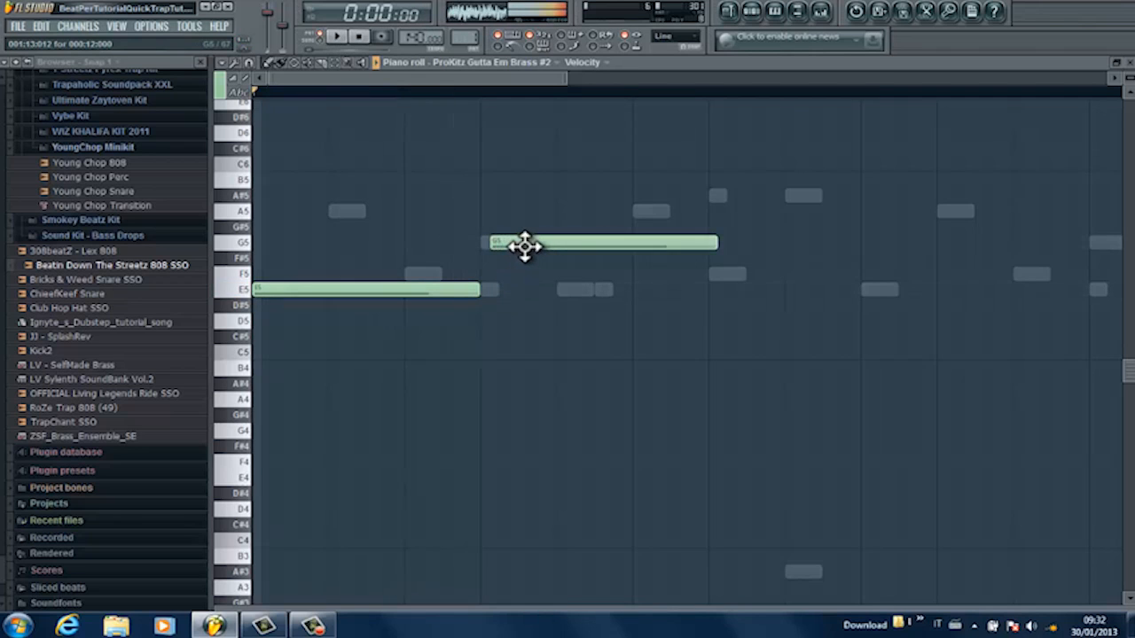
pyautogui.moveTo(716, 242); pyautogui.dragTo(517, 250)
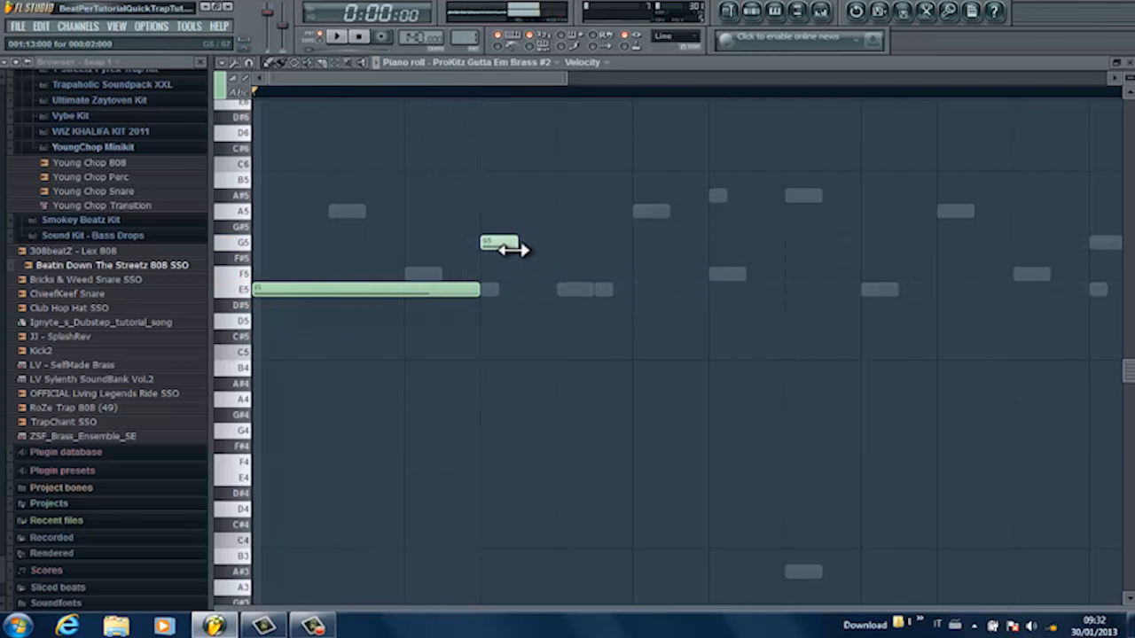
pyautogui.press('space')
pyautogui.click(537, 211)
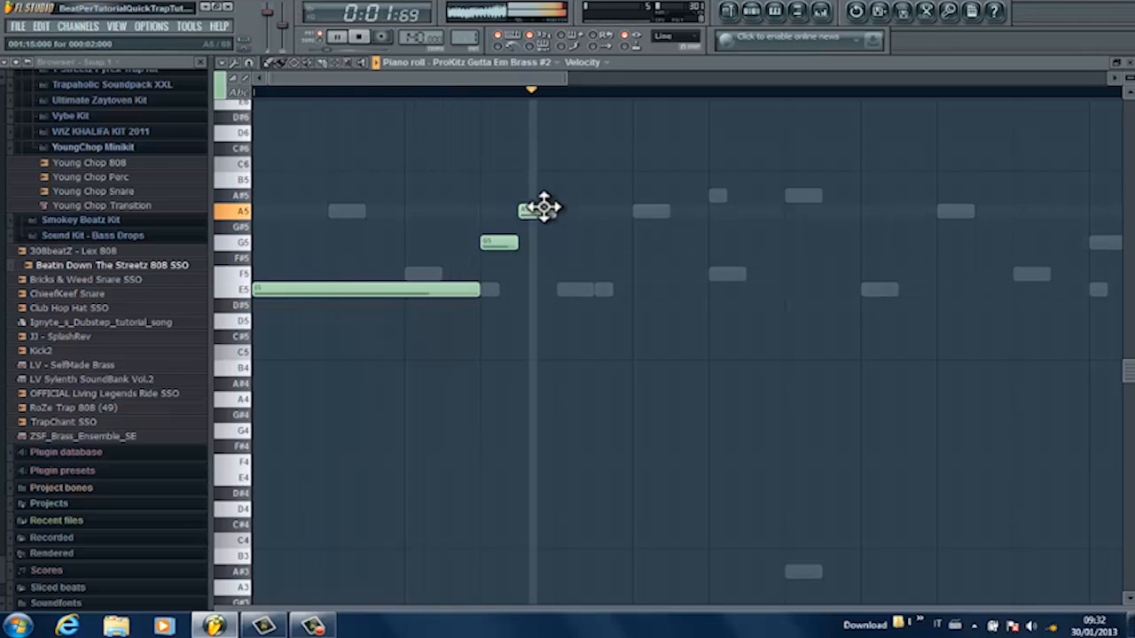
# Step: Add a 12-step E5 brass note starting on step 17 and play back the phrase
pyautogui.press('space')
pyautogui.click(574, 289)
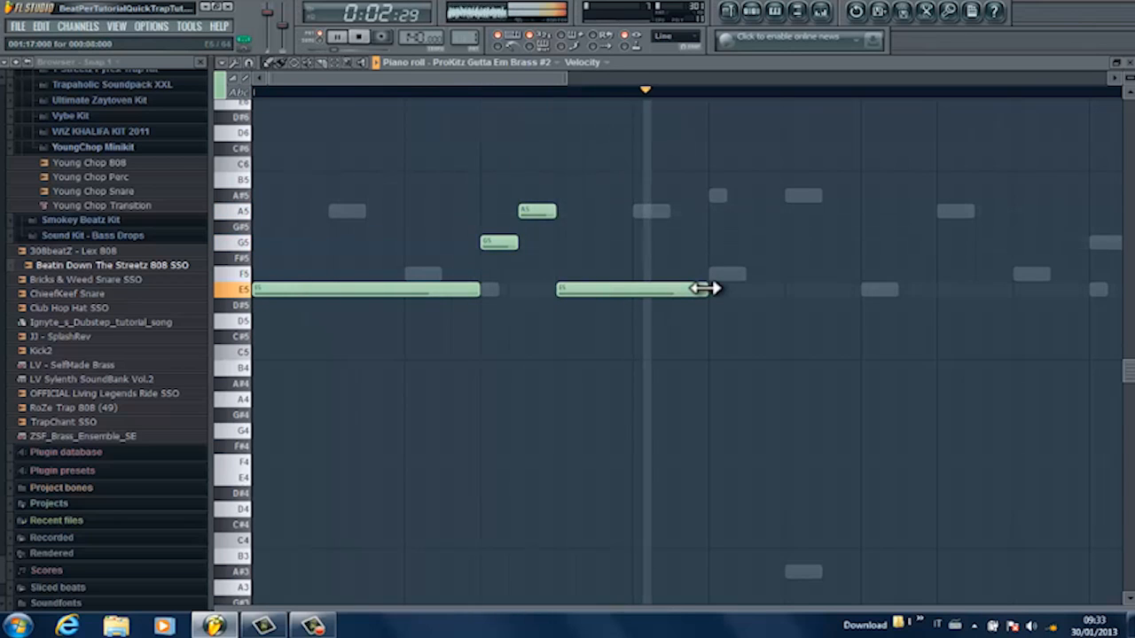
pyautogui.press('space')
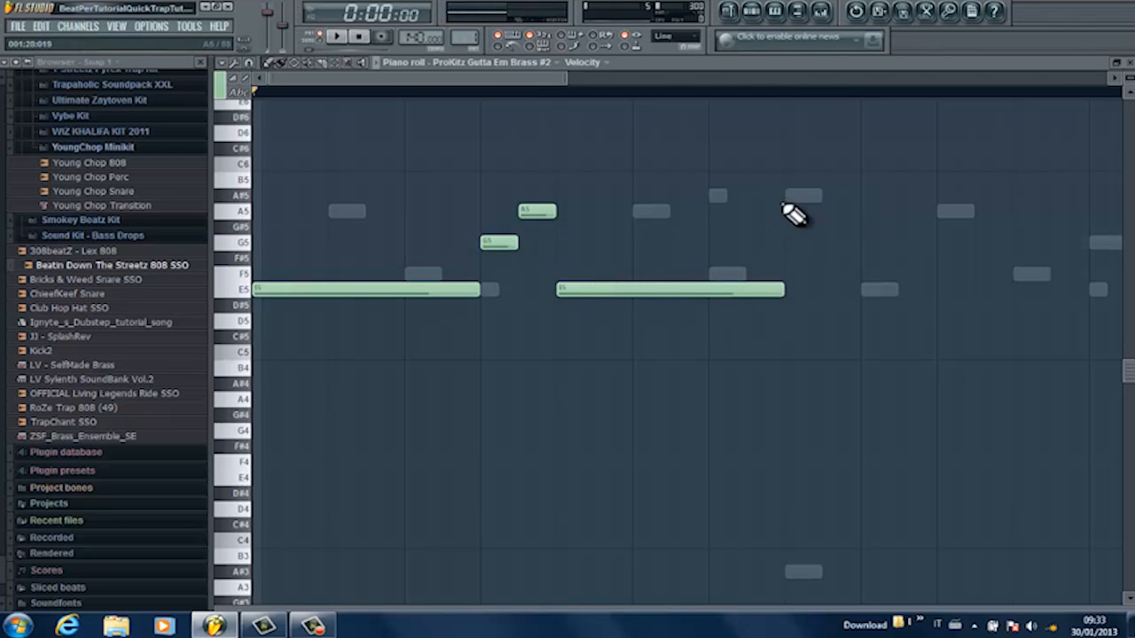
# Step: Add two-step brass notes A#5 on step 29 and A5 on step 31, checking them in playback
pyautogui.click(828, 227)
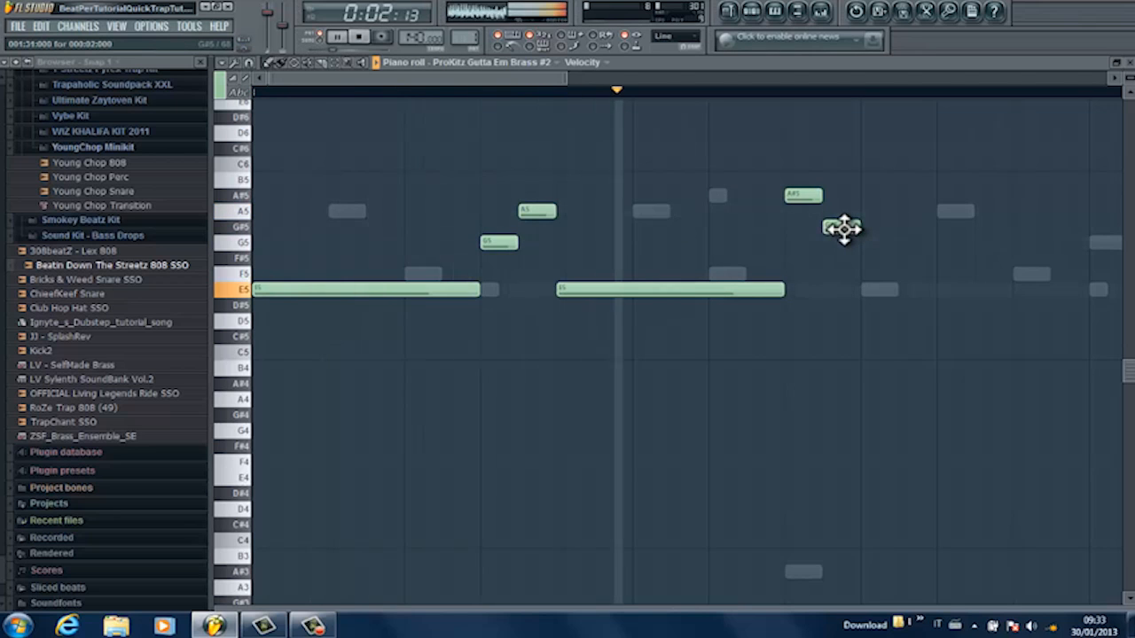
pyautogui.moveTo(843, 222); pyautogui.dragTo(843, 211)
pyautogui.press('space')
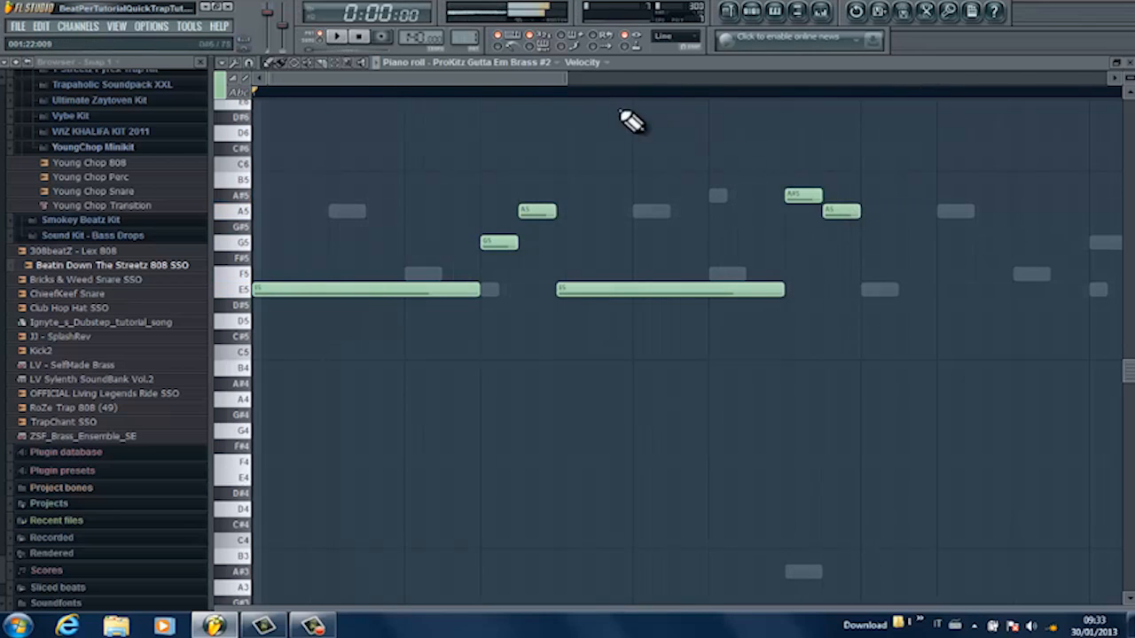
# Step: Duplicate the whole brass phrase so the copy starts on step 33, and deselect the notes
pyautogui.moveTo(564, 82); pyautogui.dragTo(658, 79)
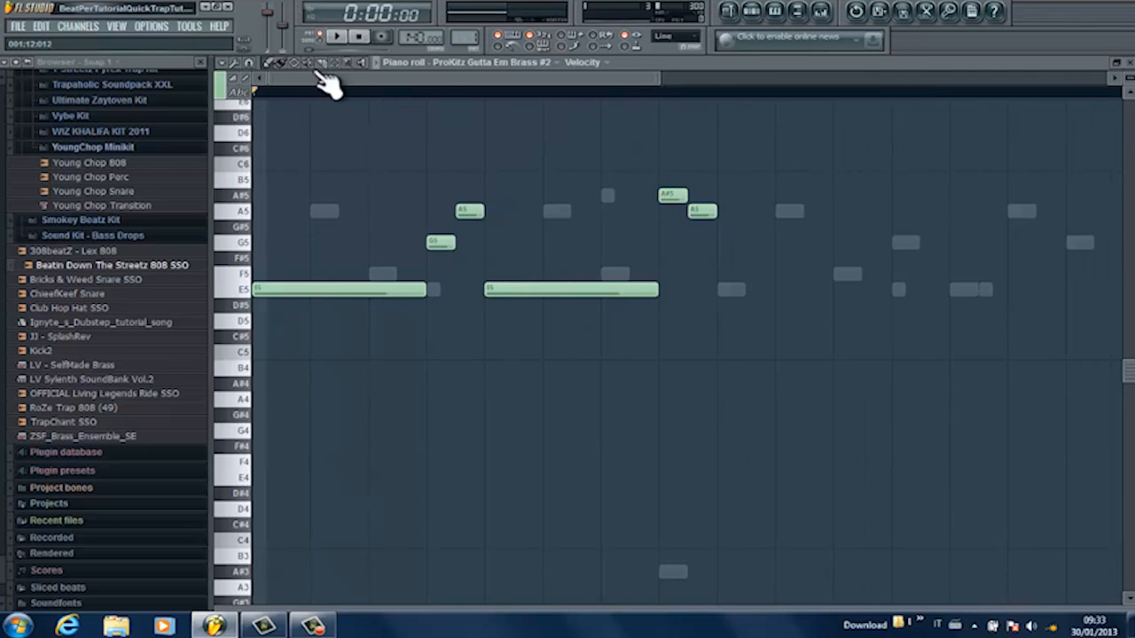
pyautogui.moveTo(750, 172); pyautogui.dragTo(159, 433)
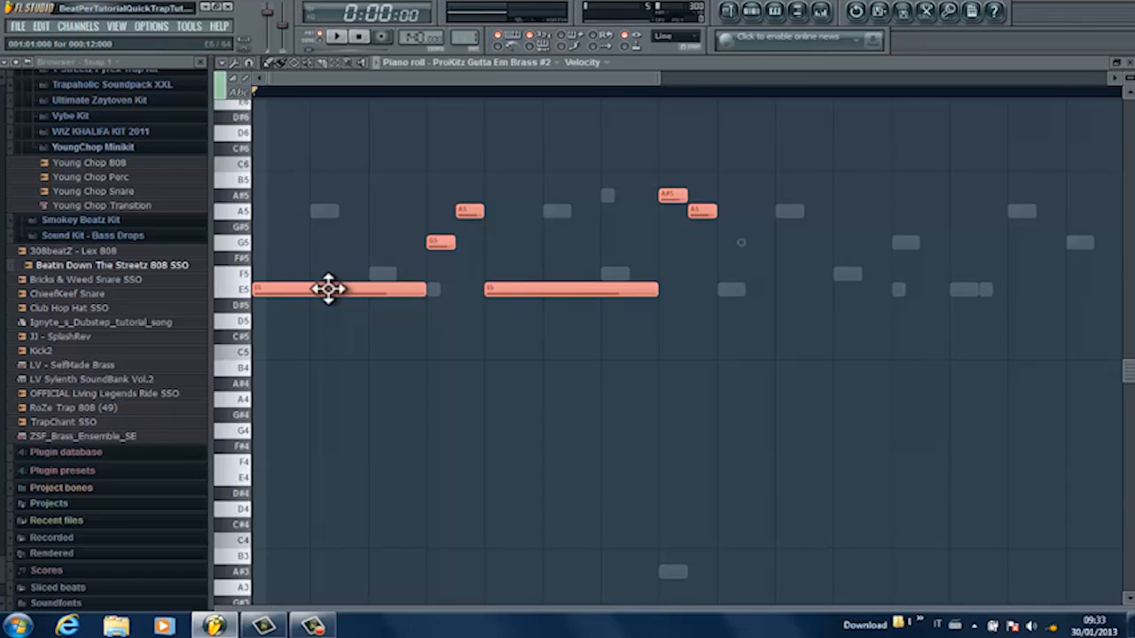
pyautogui.hotkey('ctrl', 'b')
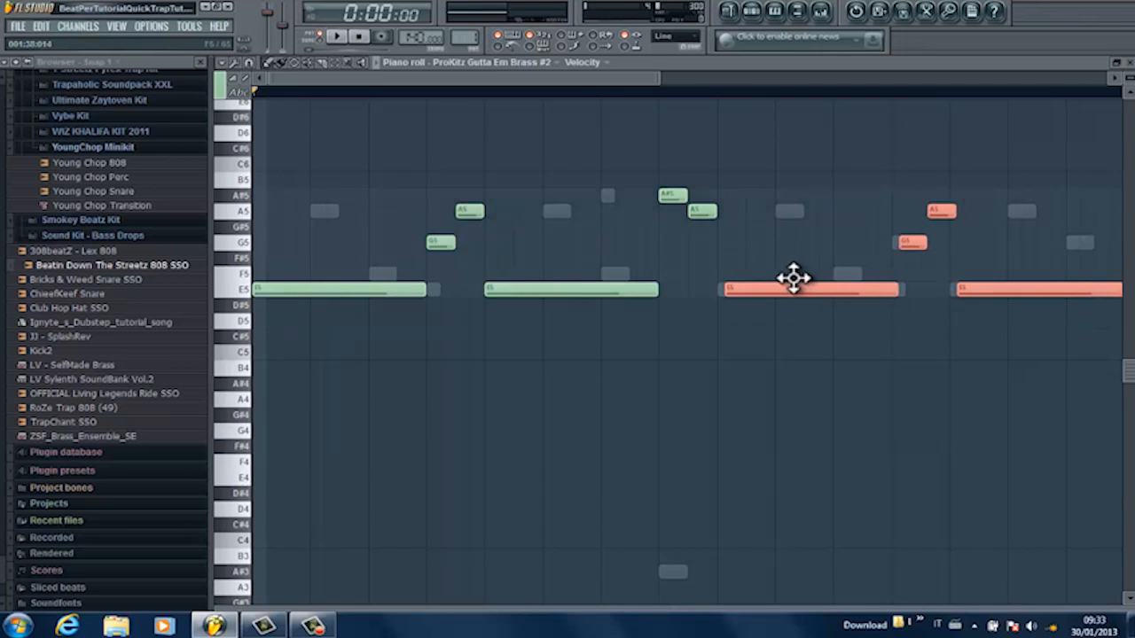
pyautogui.moveTo(659, 74); pyautogui.dragTo(806, 78)
pyautogui.click(823, 387)
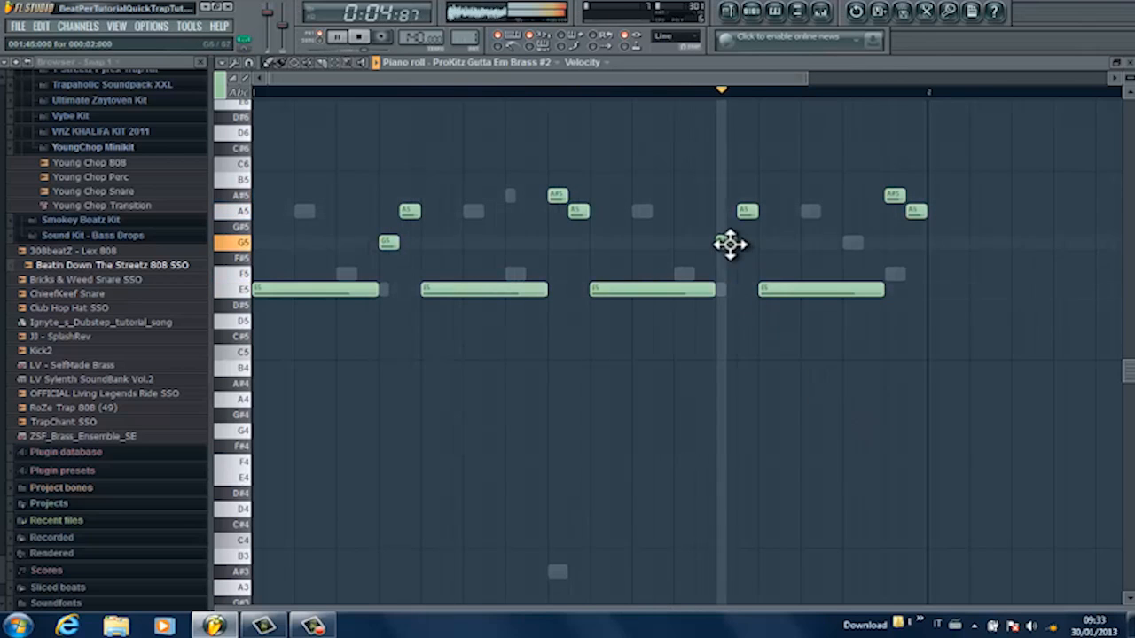
# Step: In the copied phrase, replace the G5–A5 pair with F5 on step 47, extend the preceding E5 to 14 steps and raise the next long note to G5
pyautogui.moveTo(727, 241); pyautogui.dragTo(727, 255)
pyautogui.press('space')
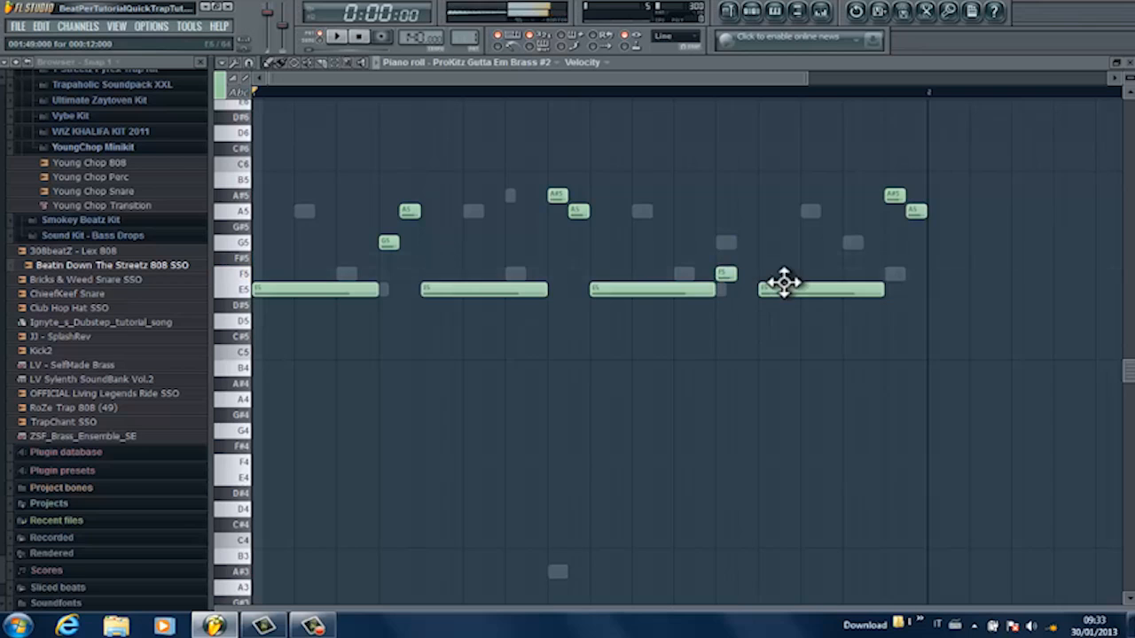
pyautogui.moveTo(786, 284); pyautogui.dragTo(794, 255)
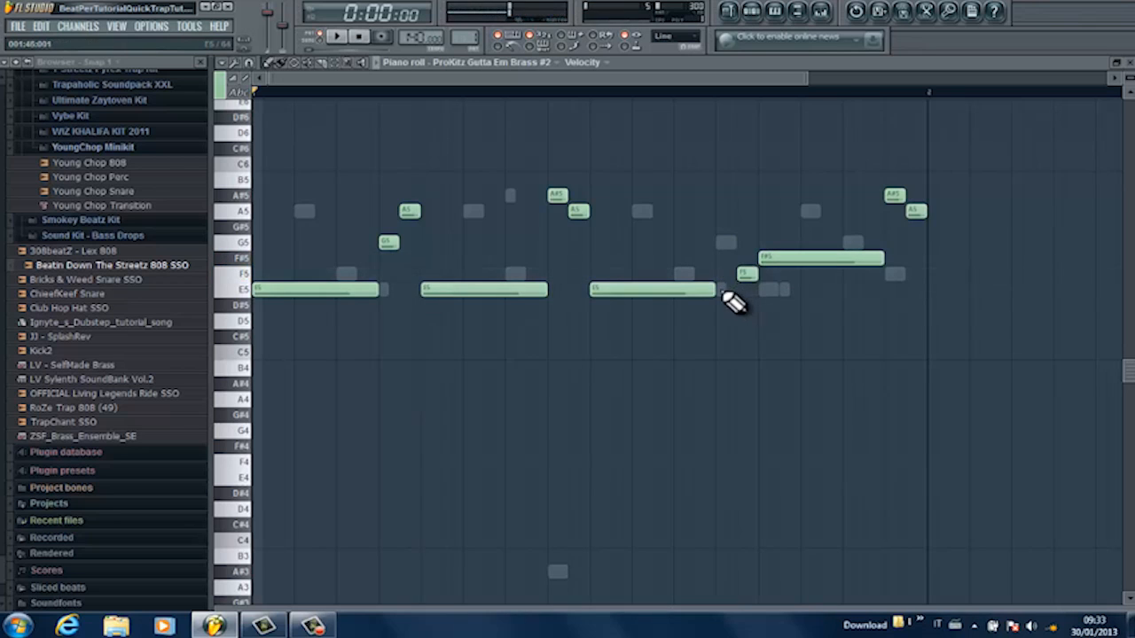
pyautogui.press('space')
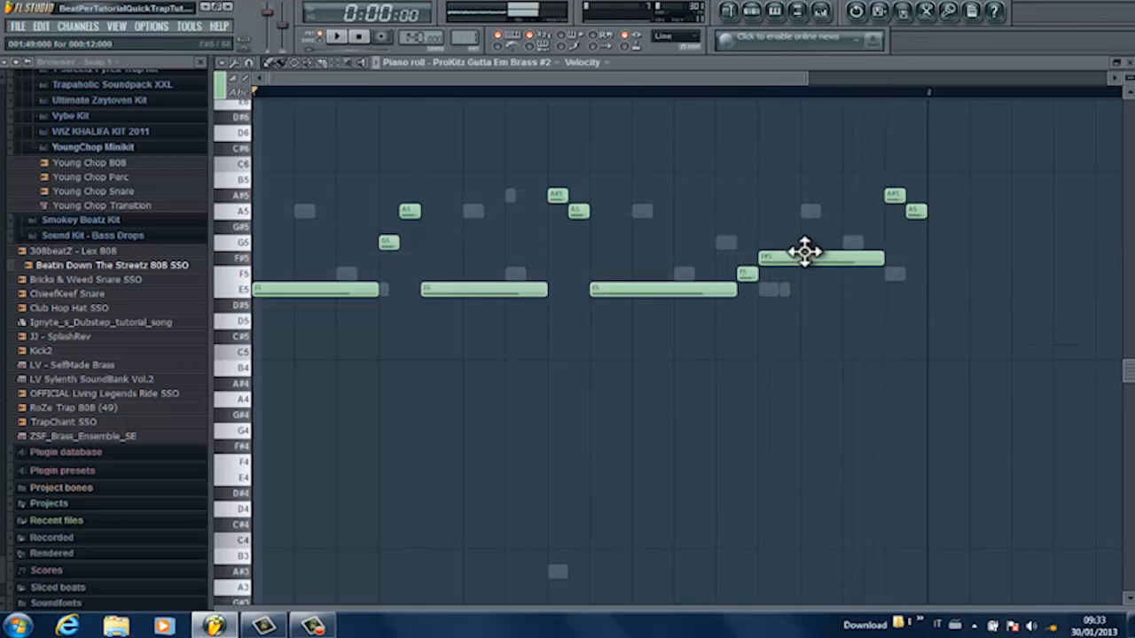
pyautogui.moveTo(805, 256); pyautogui.dragTo(805, 238)
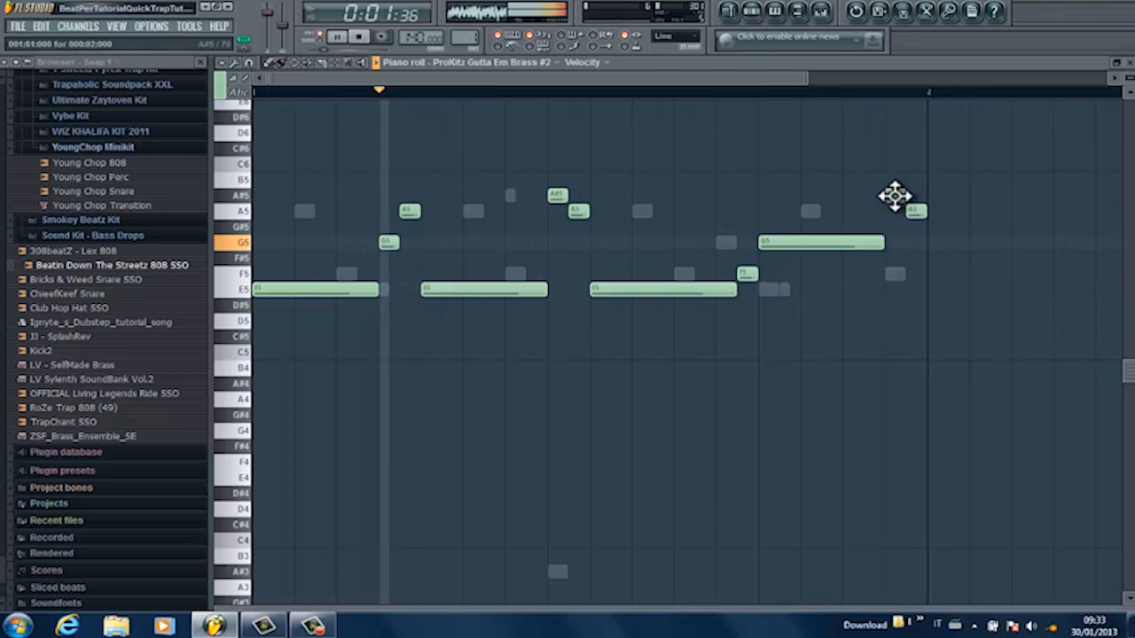
# Step: Replace the final A#5–A5 pair with a four-step A#5 on step 61 and split the long G5 into eight-step and four-step notes
pyautogui.rightClick(900, 198)
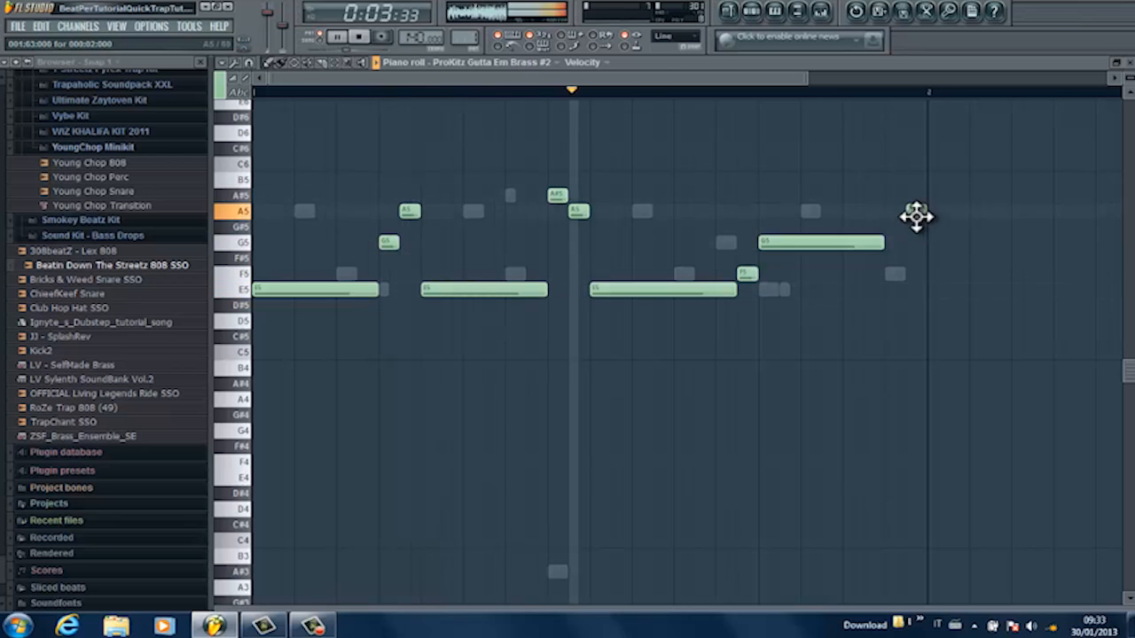
pyautogui.moveTo(915, 218); pyautogui.dragTo(896, 200)
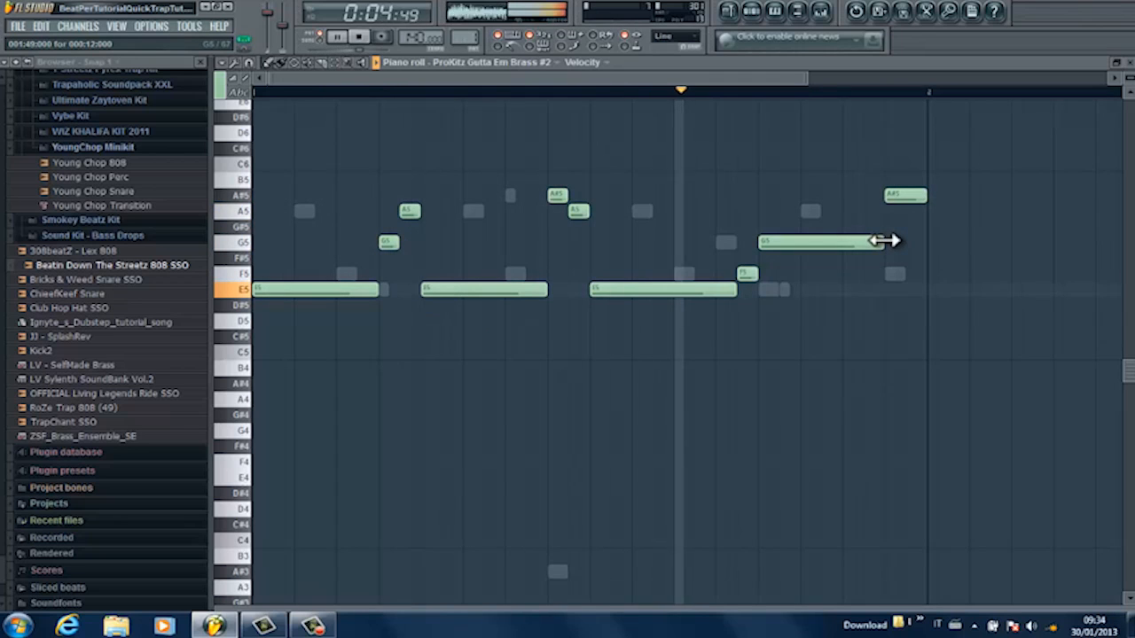
pyautogui.moveTo(885, 239)
pyautogui.mouseDown()
pyautogui.moveTo(823, 244)
pyautogui.moveTo(931, 240)
pyautogui.moveTo(907, 241)
pyautogui.mouseUp()
pyautogui.doubleClick(907, 241)
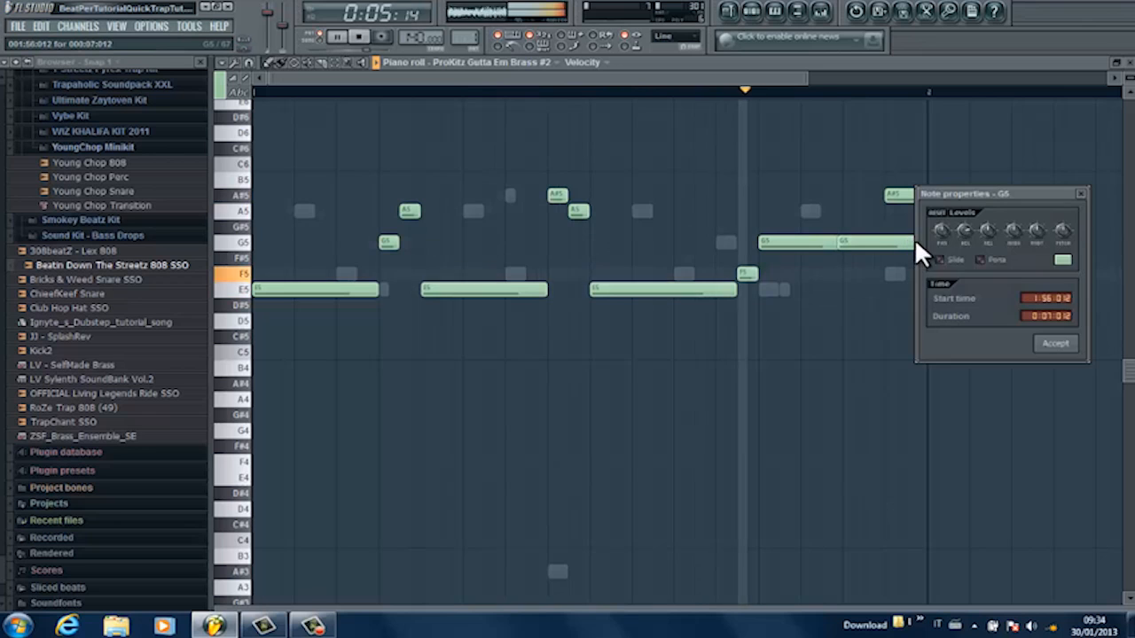
pyautogui.click(1086, 197)
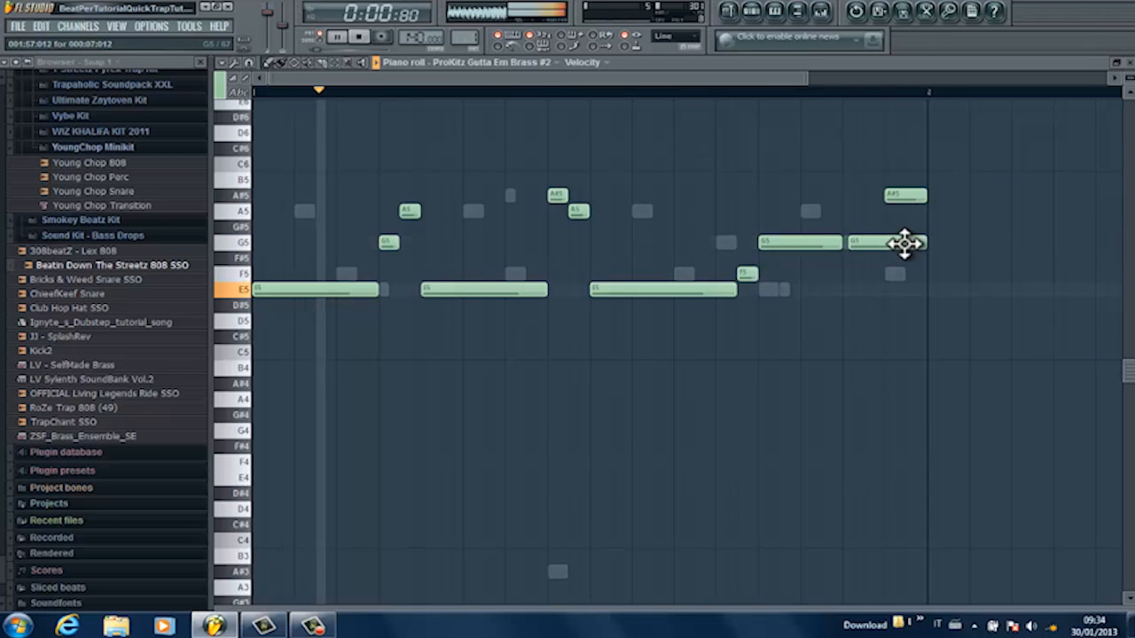
pyautogui.moveTo(919, 243); pyautogui.dragTo(884, 246)
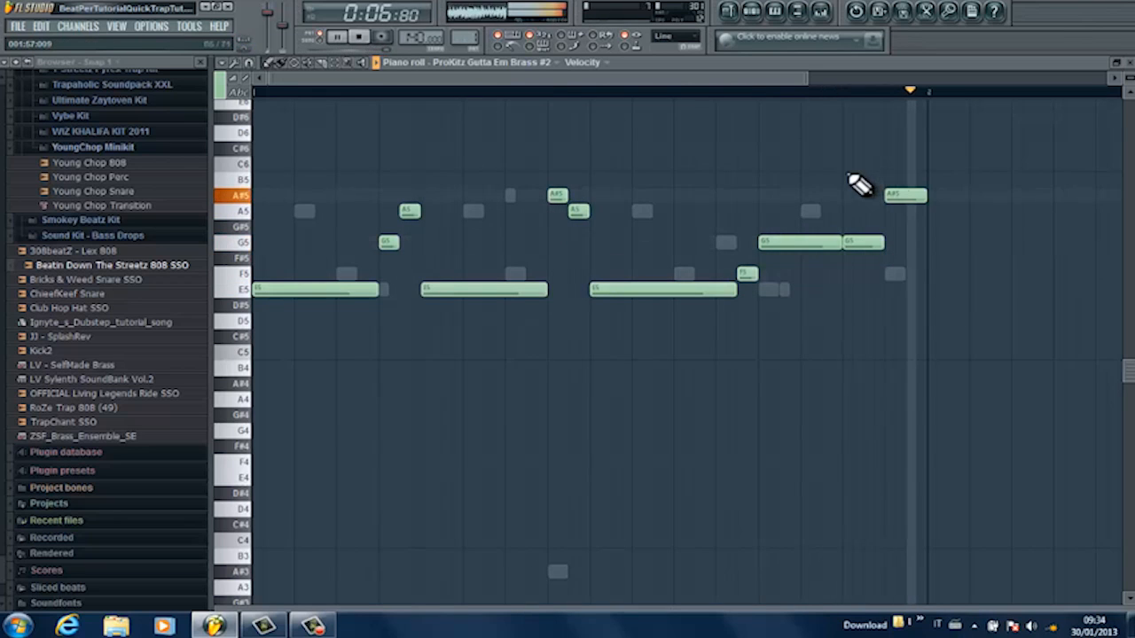
pyautogui.press('space')
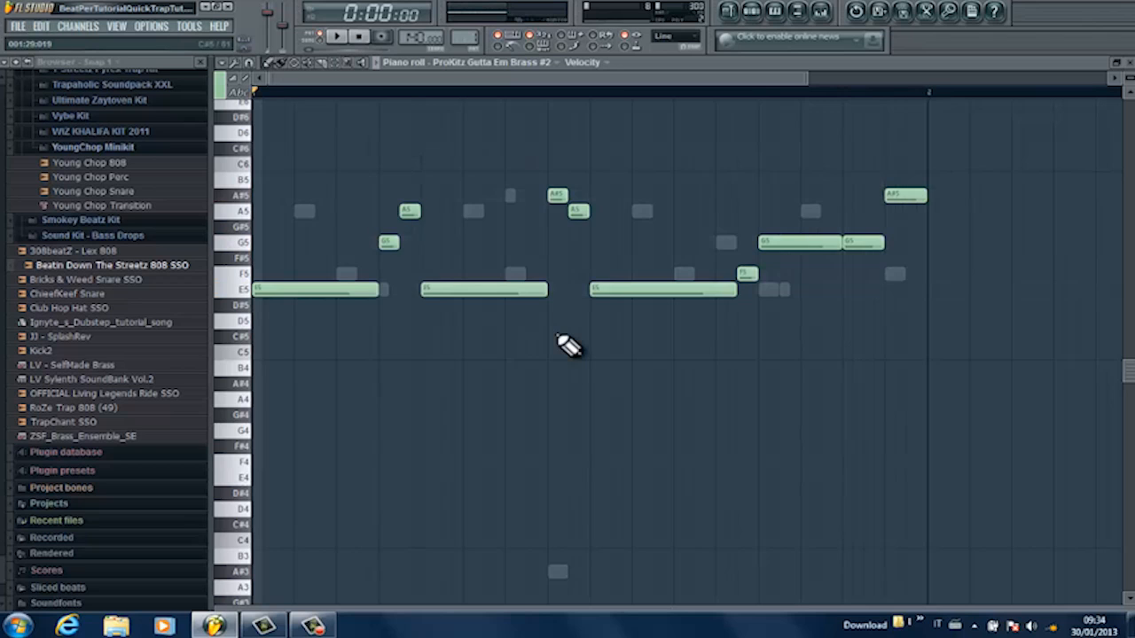
# Step: Transpose the entire brass melody up one octave and play back the pattern
pyautogui.hotkey('ctrl', 'Up')
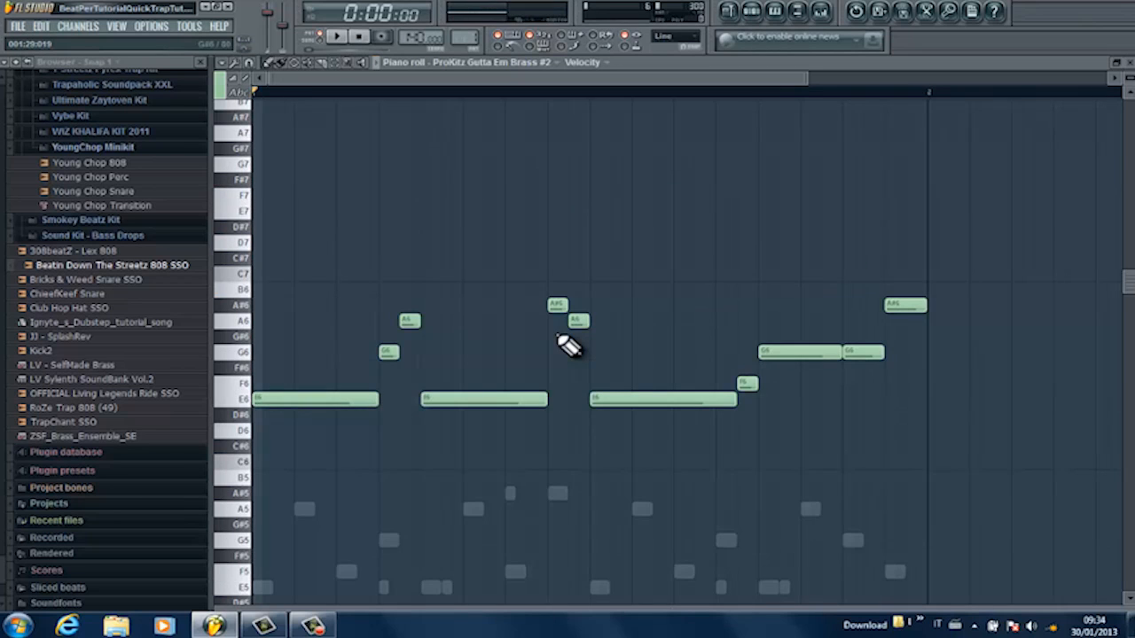
pyautogui.press('space')
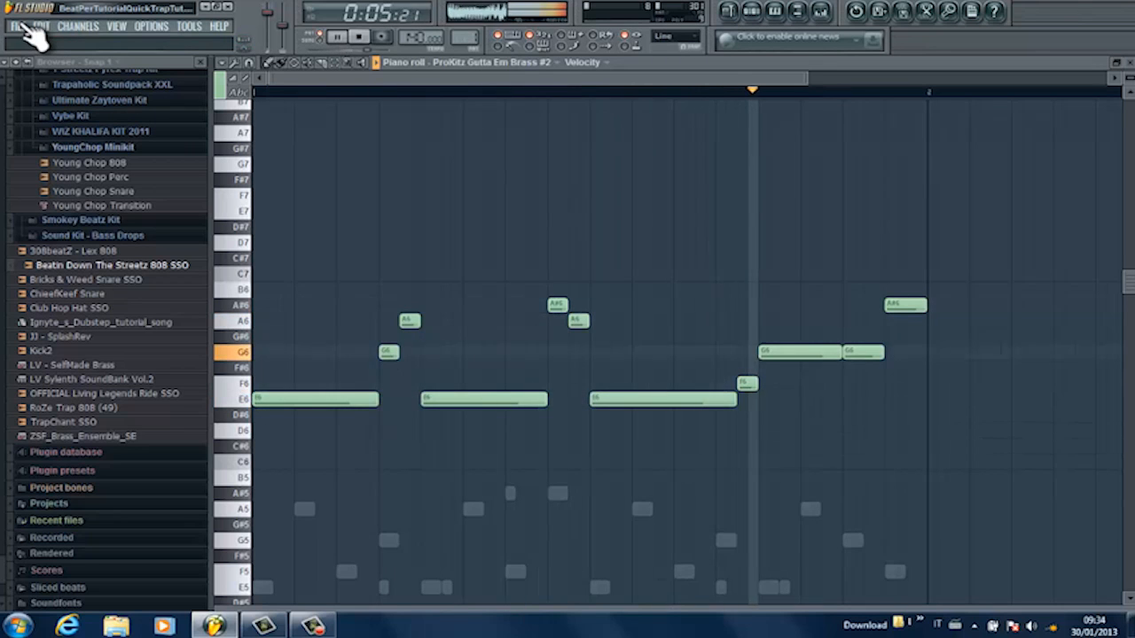
pyautogui.press('space')
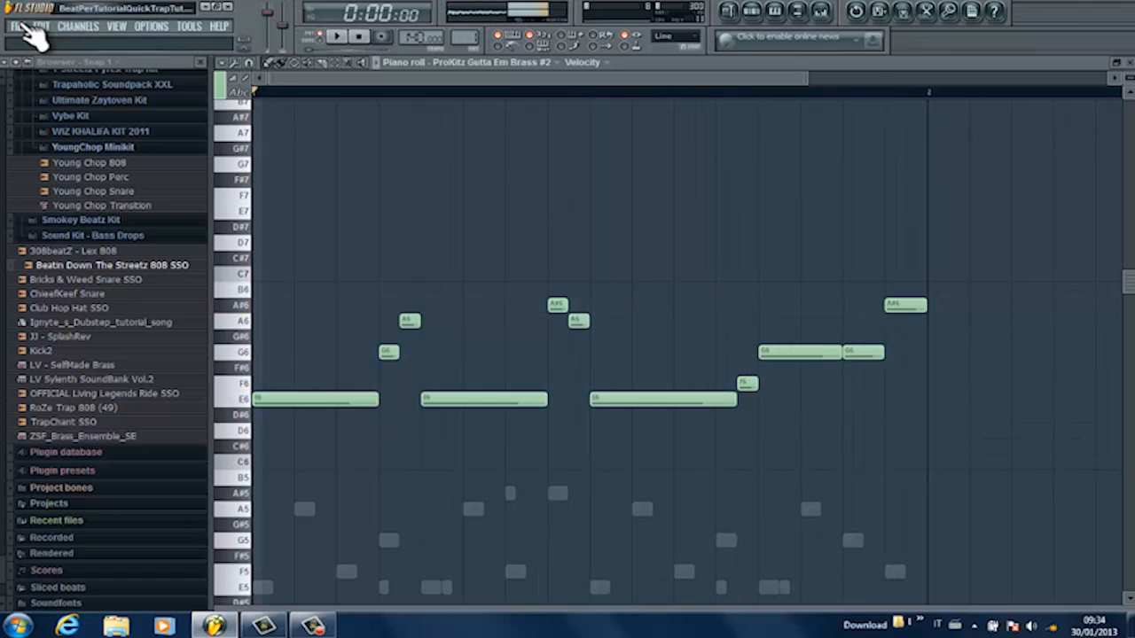
# Step: Save the project and close the brass piano roll
pyautogui.click(34, 34)
pyautogui.click(39, 84)
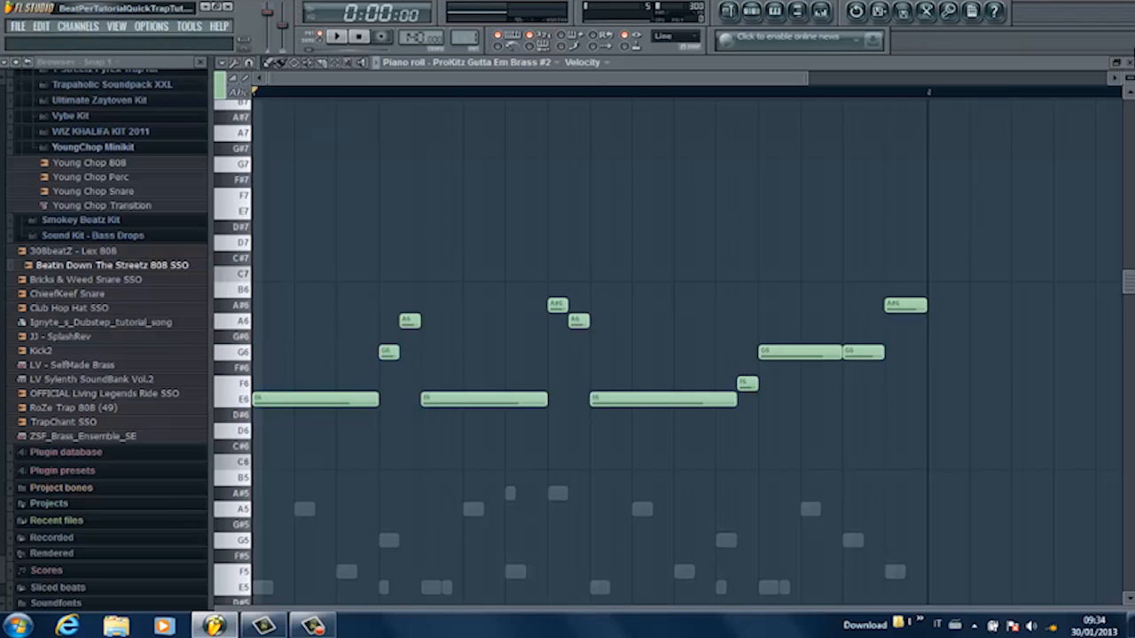
pyautogui.click(1129, 63)
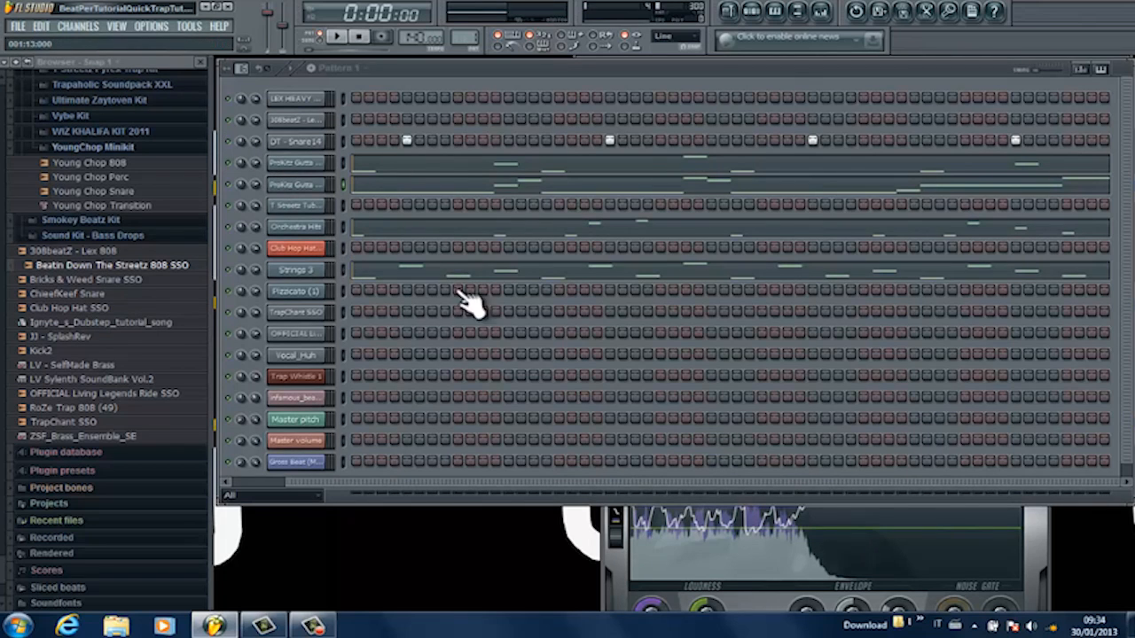
# Step: Open the T Streetz Tubular Bells piano roll and draw an eight-step E5 note from the start, checking it in playback
pyautogui.click(319, 211)
pyautogui.rightClick(321, 211)
pyautogui.click(366, 203)
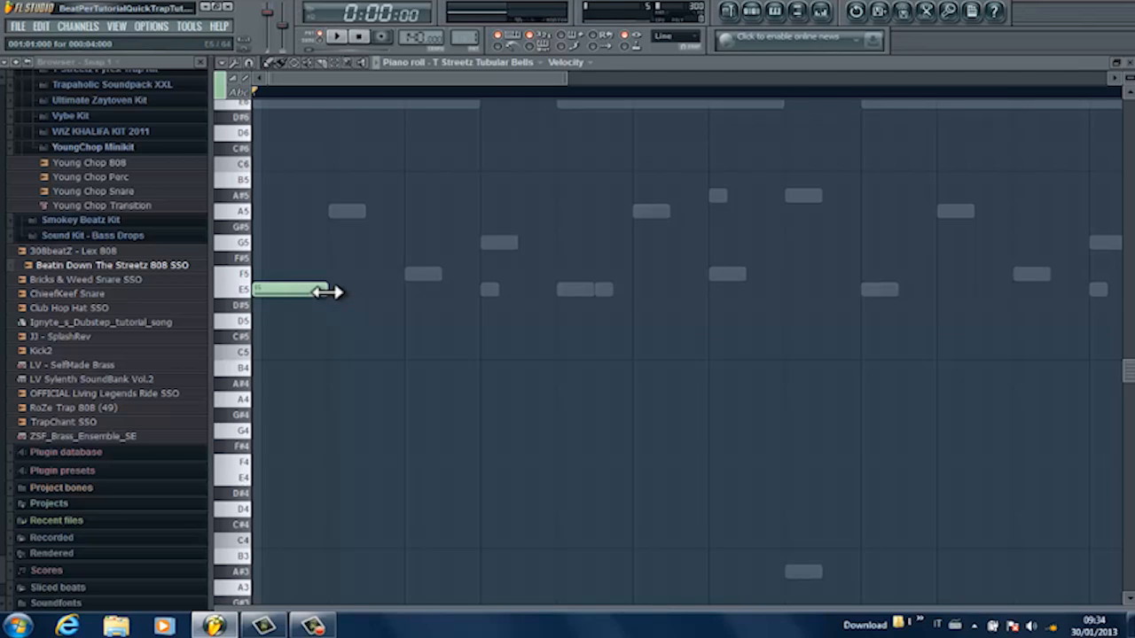
pyautogui.press('space')
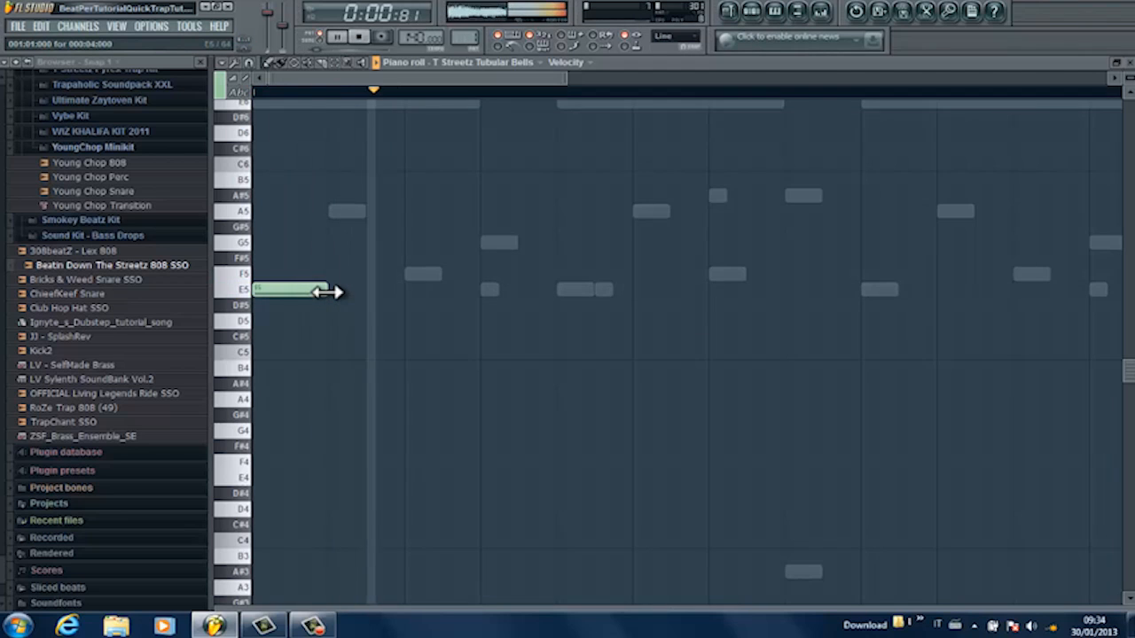
pyautogui.press('space')
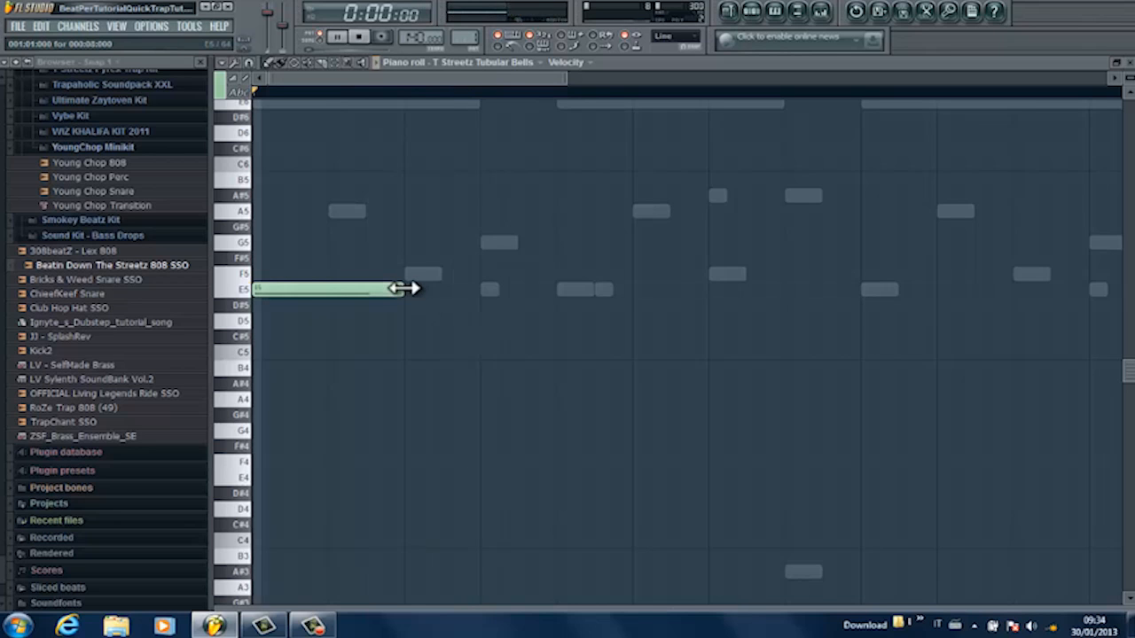
pyautogui.press('space')
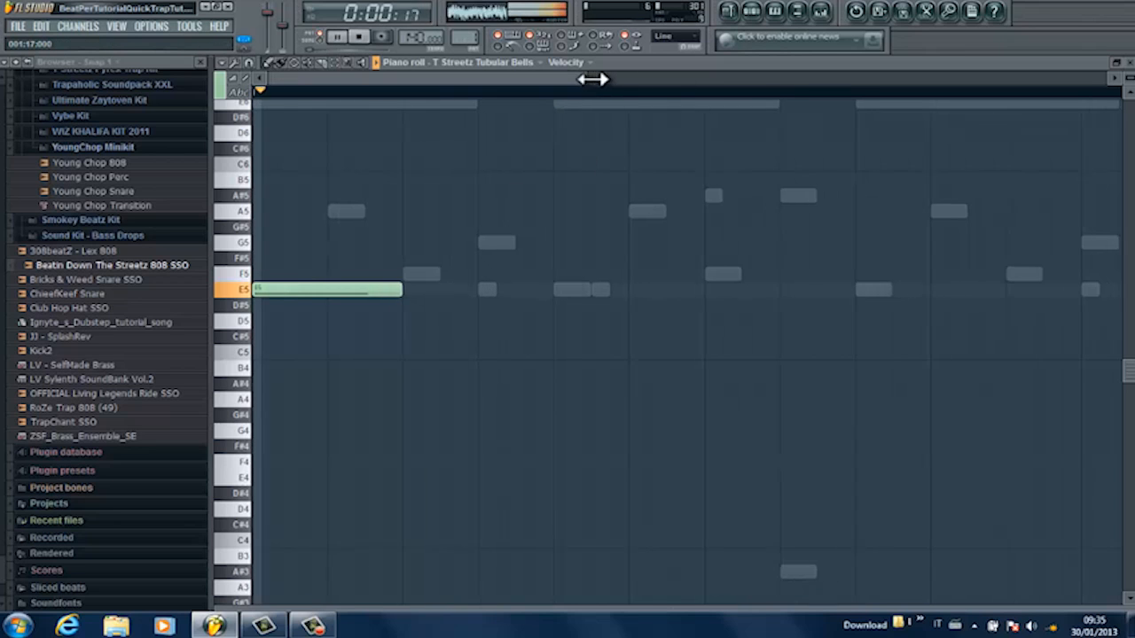
# Step: Add a four-step A5 tubular bell note on step 61, at the end of the pattern
pyautogui.moveTo(582, 79); pyautogui.dragTo(828, 79)
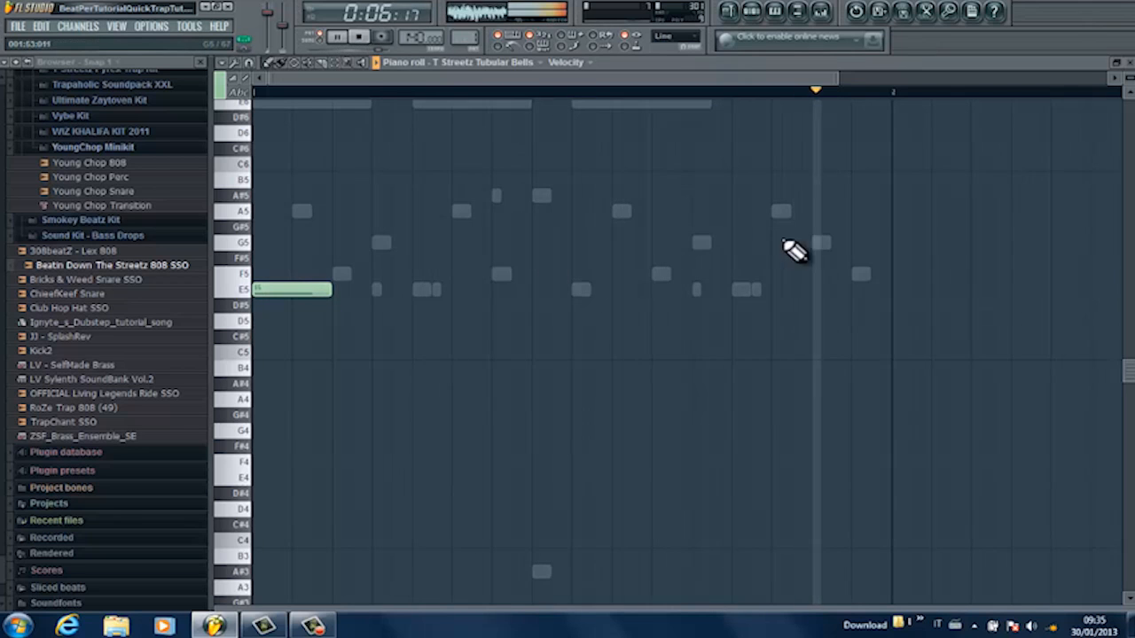
pyautogui.click(813, 211)
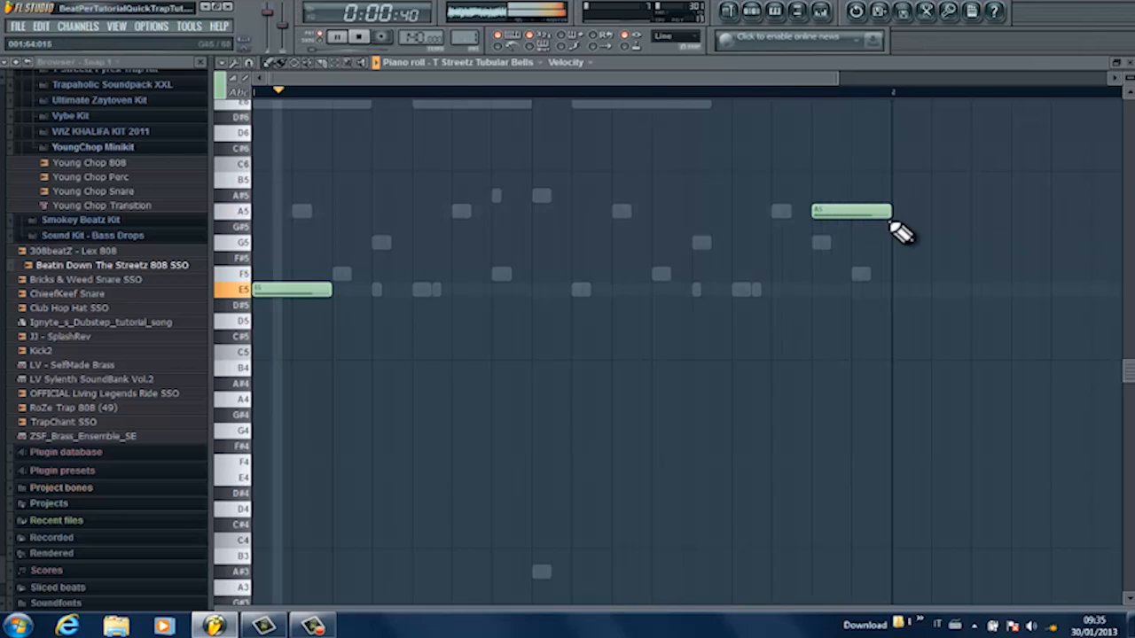
pyautogui.moveTo(892, 210)
pyautogui.mouseDown()
pyautogui.moveTo(848, 220)
pyautogui.moveTo(872, 210)
pyautogui.mouseUp()
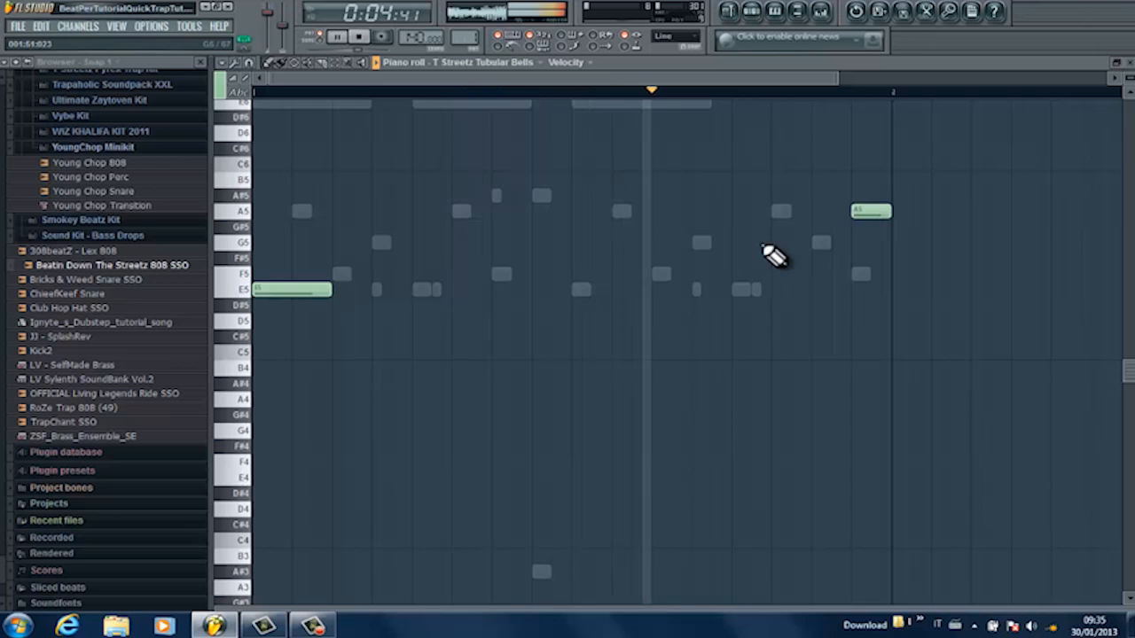
# Step: Transpose the tubular bell notes down one octave, close the piano roll and stop playback
pyautogui.hotkey('ctrl', 'Down')
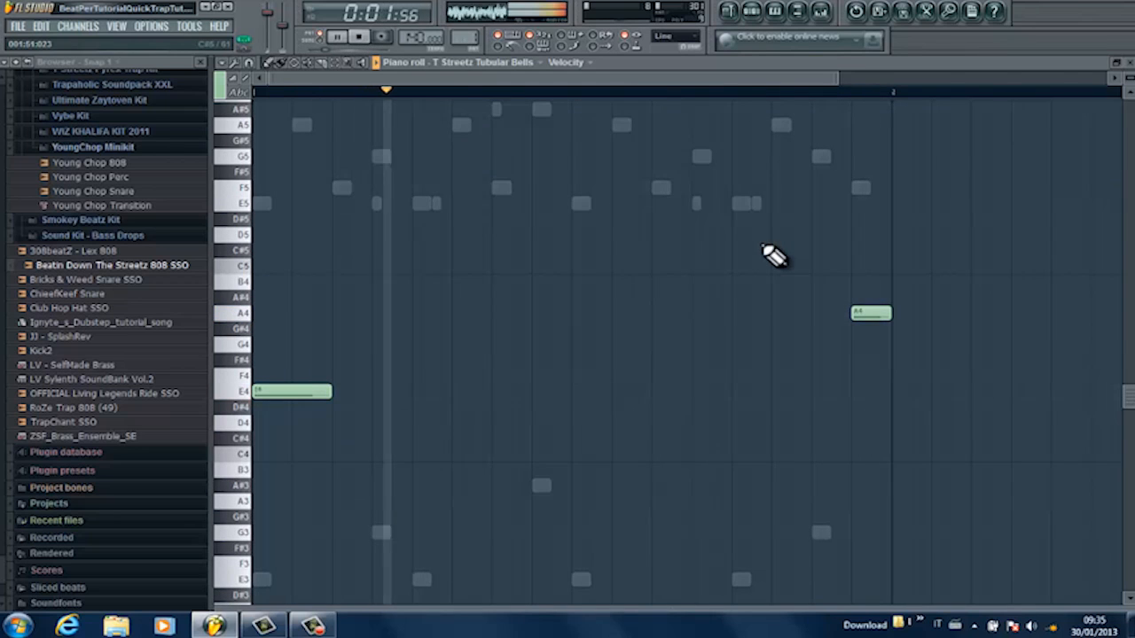
pyautogui.click(1130, 62)
pyautogui.press('space')
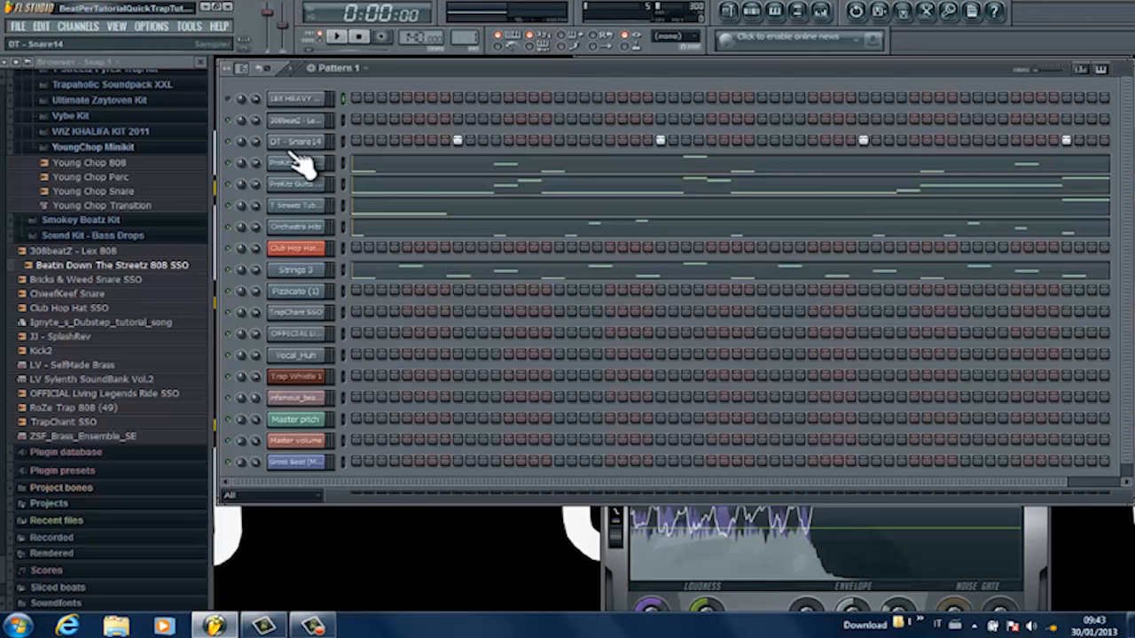
# Step: Solo the Strings 3 channel and place LEX HEAVY hits on steps 1, 7 and 11, checking them in playback
pyautogui.rightClick(229, 271)
pyautogui.click(262, 276)
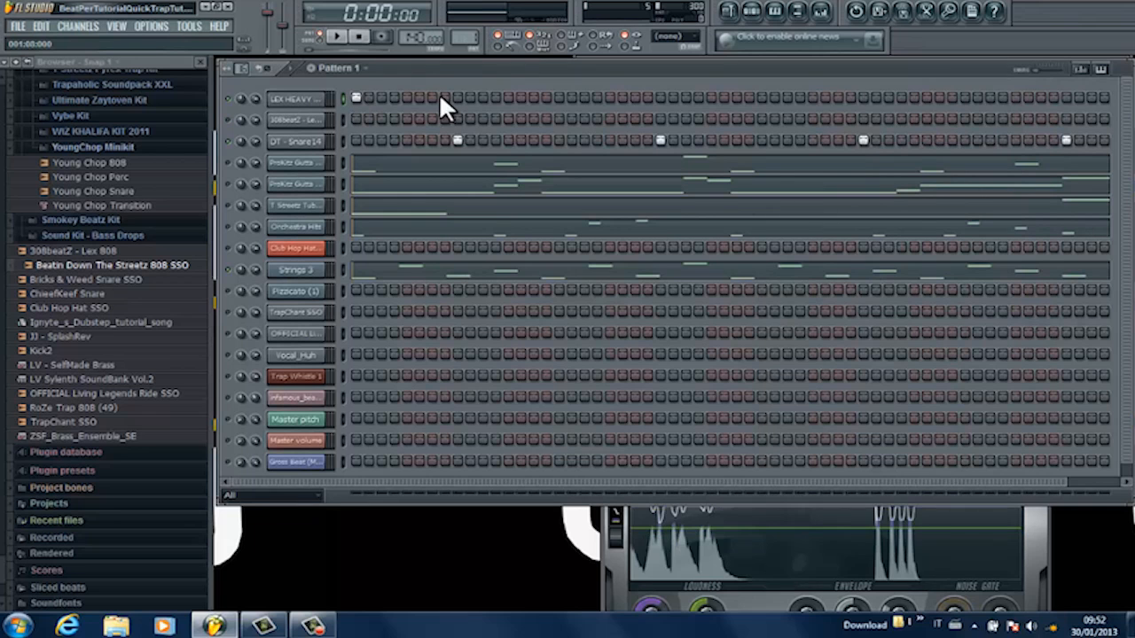
pyautogui.click(431, 98)
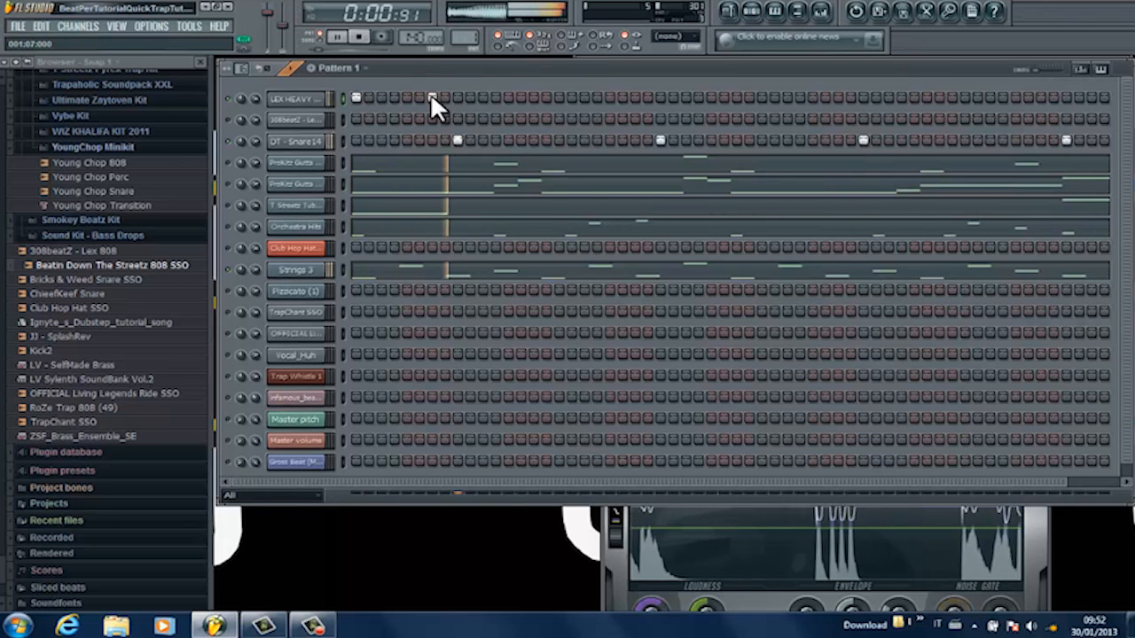
pyautogui.click(482, 98)
pyautogui.press('space')
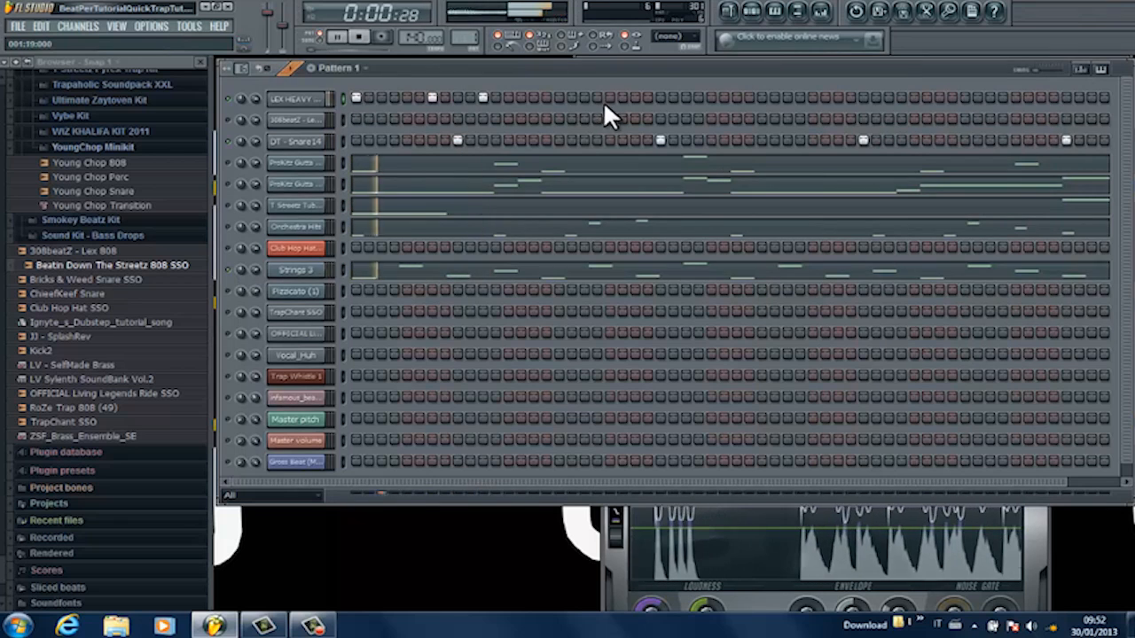
# Step: Continue the LEX HEAVY pattern with hits on steps 17, 23, 27, 29, 31, 33, 51, 53, 59, 60 and 61, checking them in playback
pyautogui.click(558, 98)
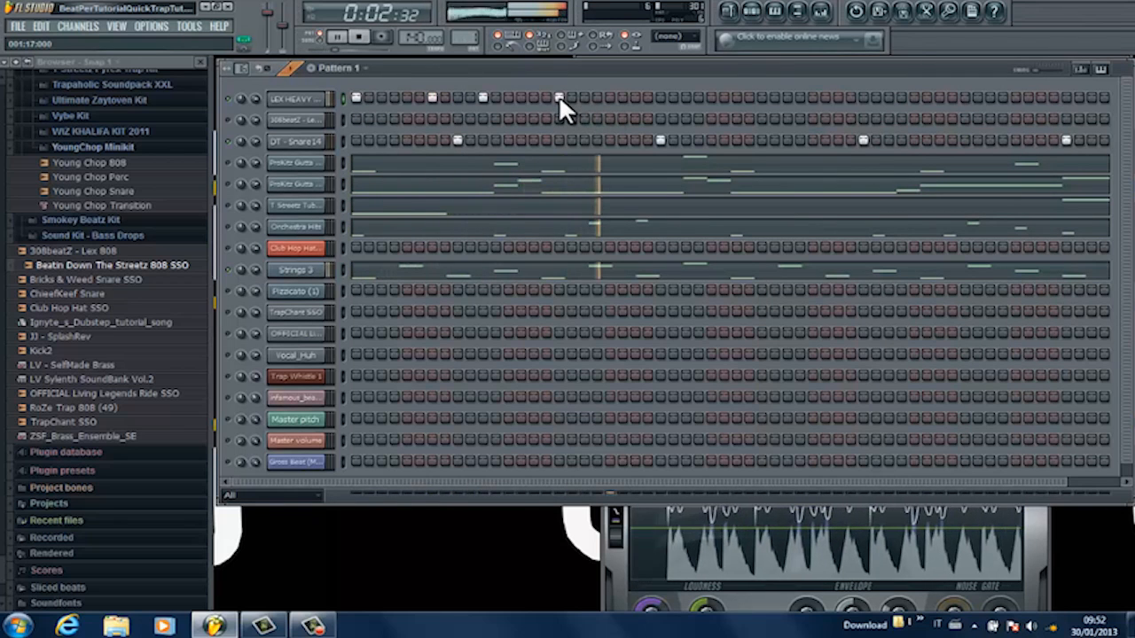
pyautogui.press('space')
pyautogui.rightClick(1027, 96)
pyautogui.click(1066, 97)
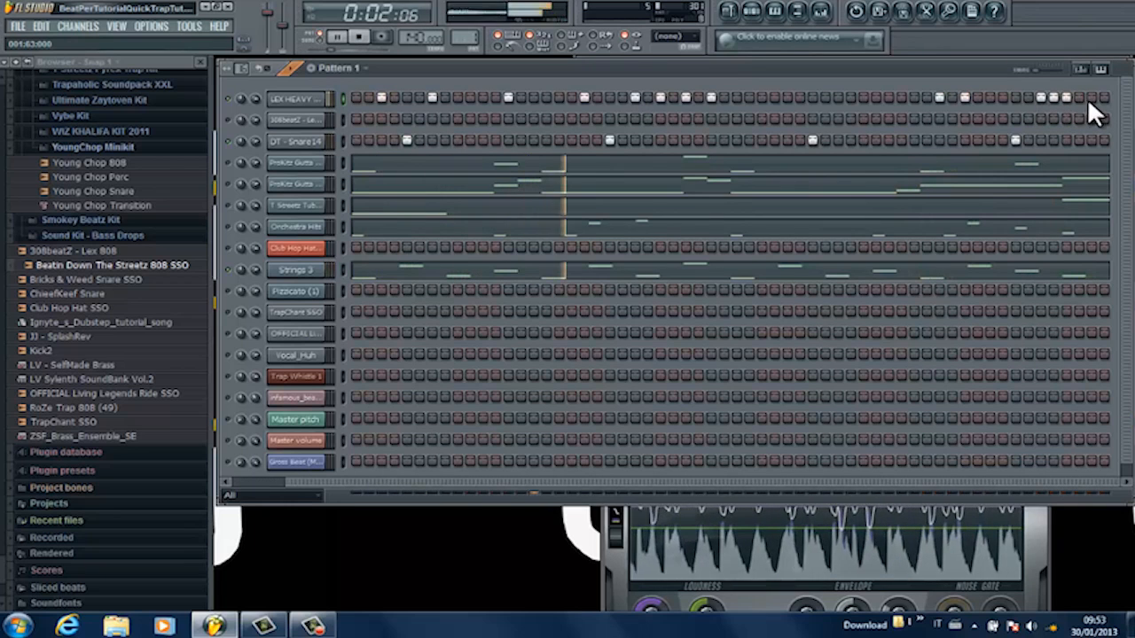
# Step: Add a LEX HEAVY hit on step 63 and lower the Strings 3 channel volume, stopping playback when done
pyautogui.click(1090, 98)
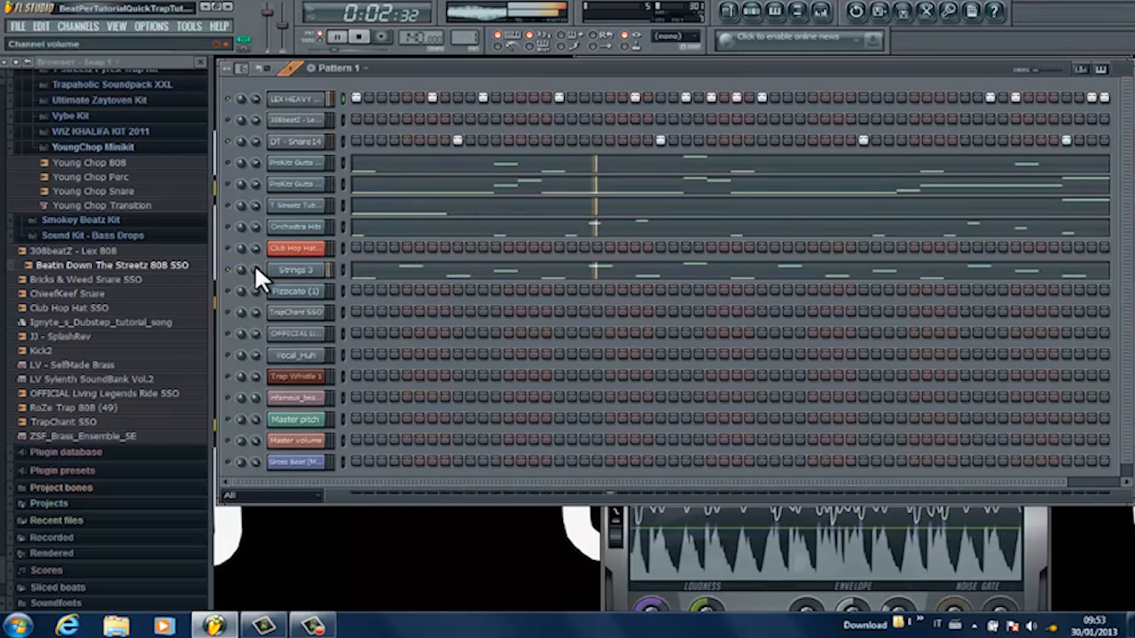
pyautogui.moveTo(256, 268); pyautogui.dragTo(257, 304)
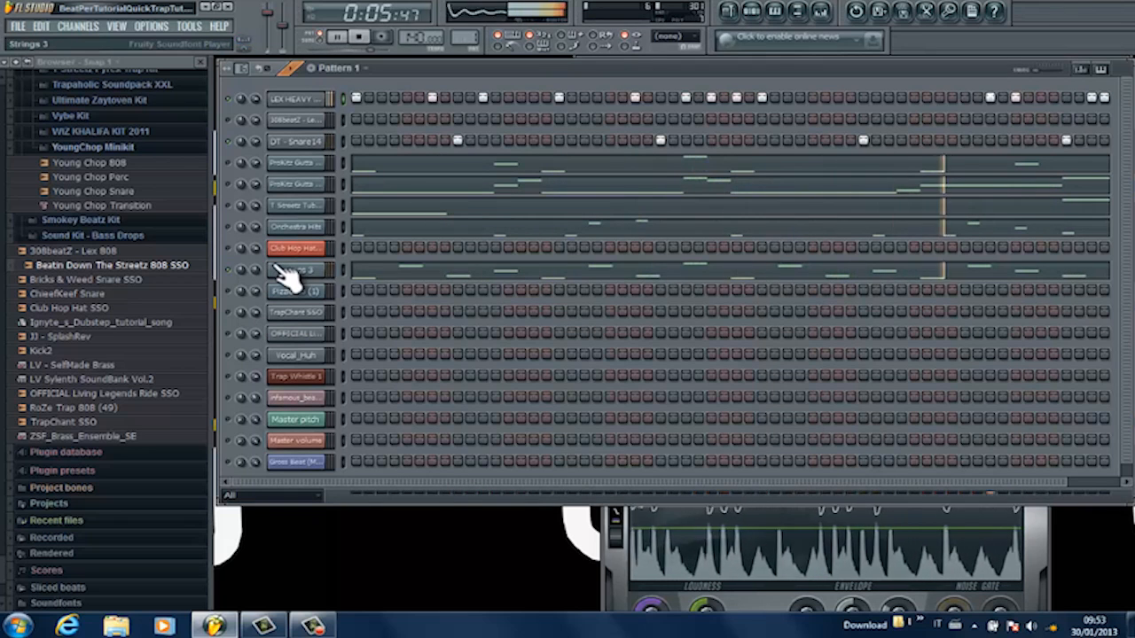
pyautogui.press('space')
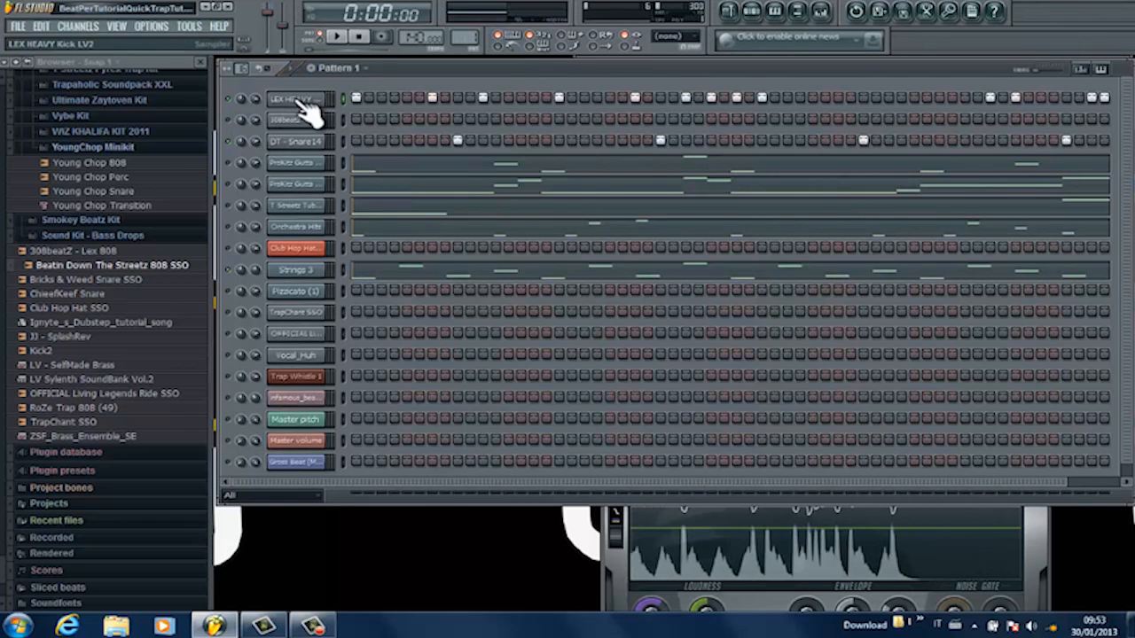
# Step: Copy the LEX HEAVY step pattern and paste it into the 308beatZ - Lex 808 channel
pyautogui.rightClick(302, 102)
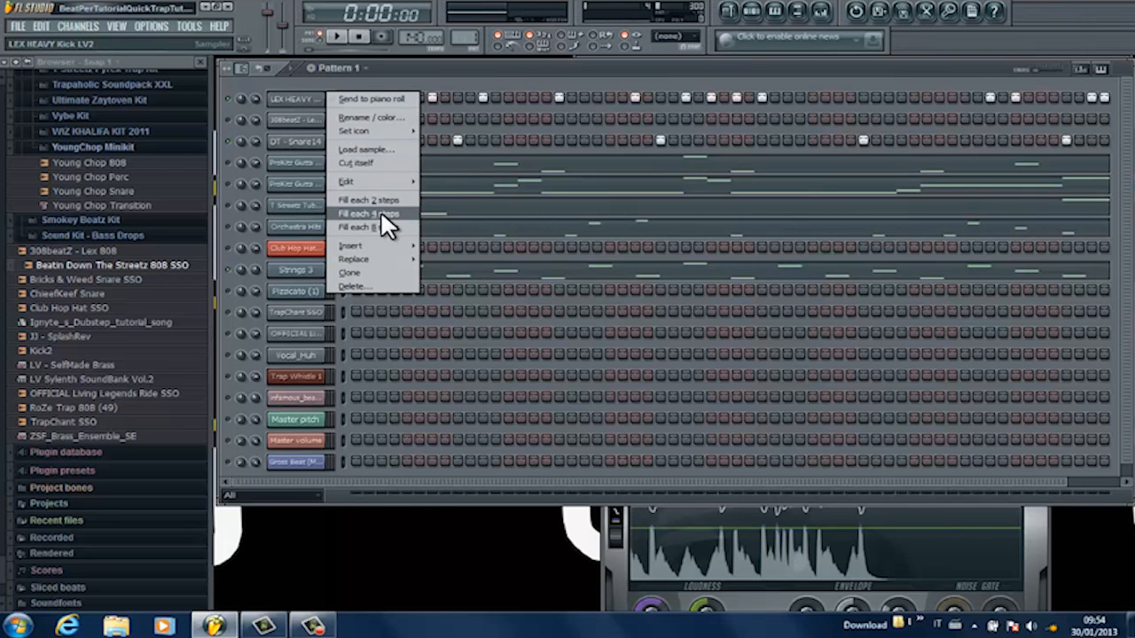
pyautogui.moveTo(382, 179)
pyautogui.click(452, 195)
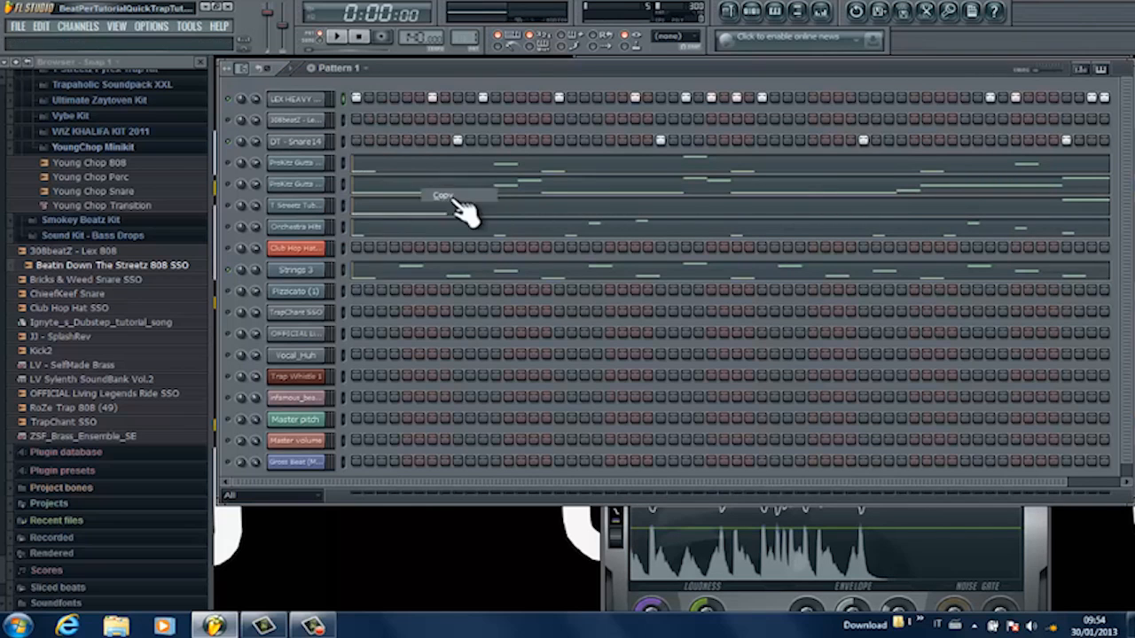
pyautogui.rightClick(297, 120)
pyautogui.moveTo(394, 202)
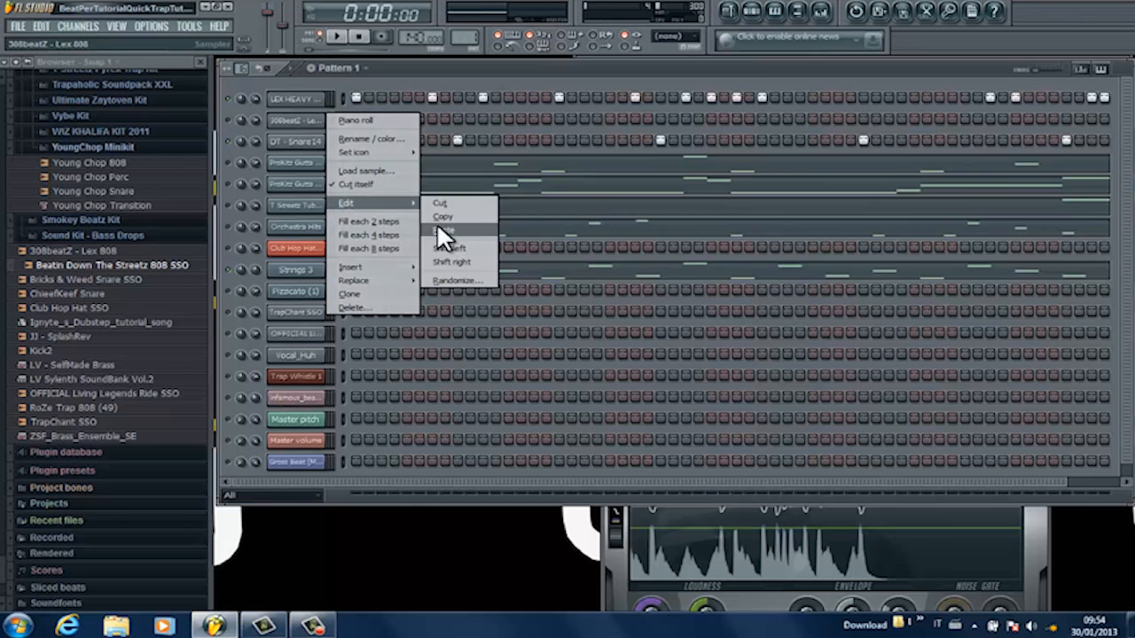
pyautogui.click(441, 230)
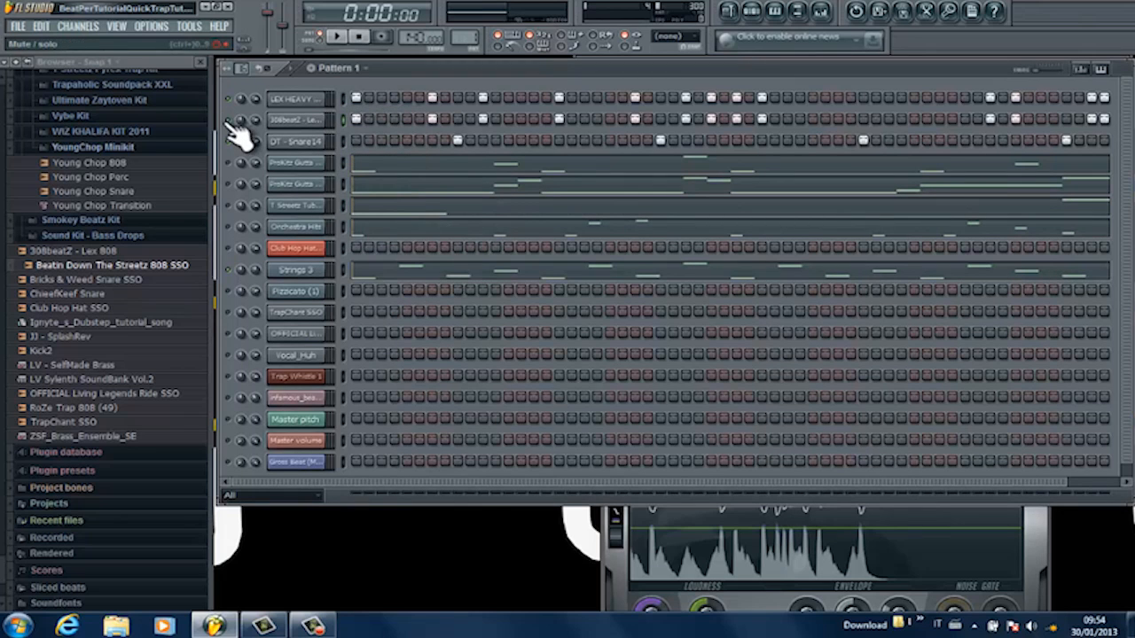
# Step: Enable the volume envelope of the 308beatZ - Lex 808 channel and check its Cut itself option
pyautogui.click(313, 122)
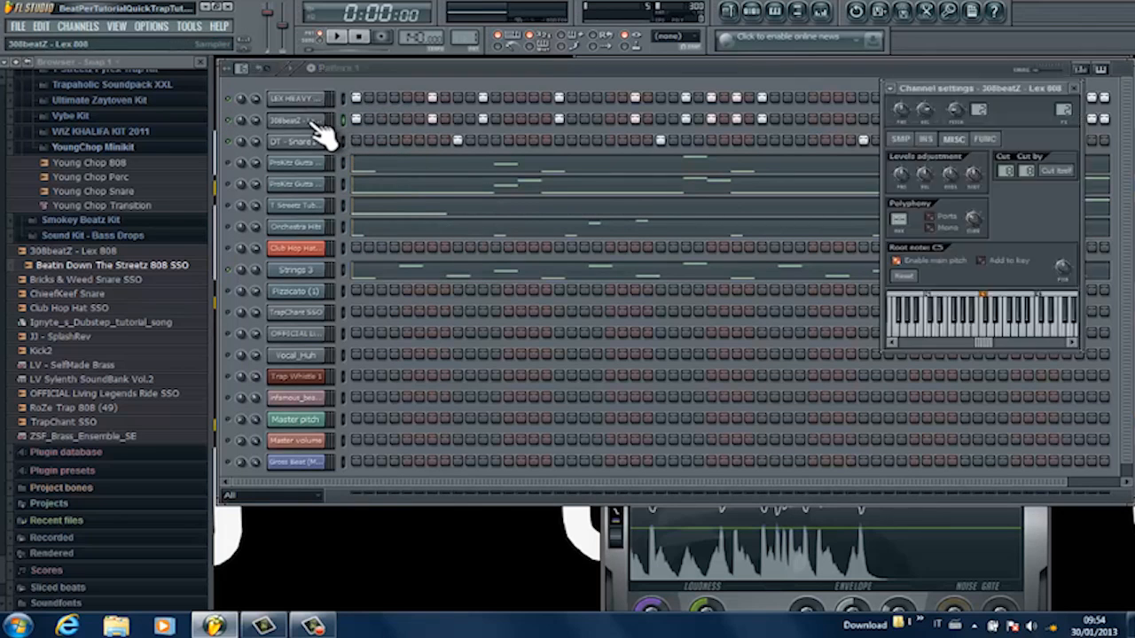
pyautogui.click(926, 139)
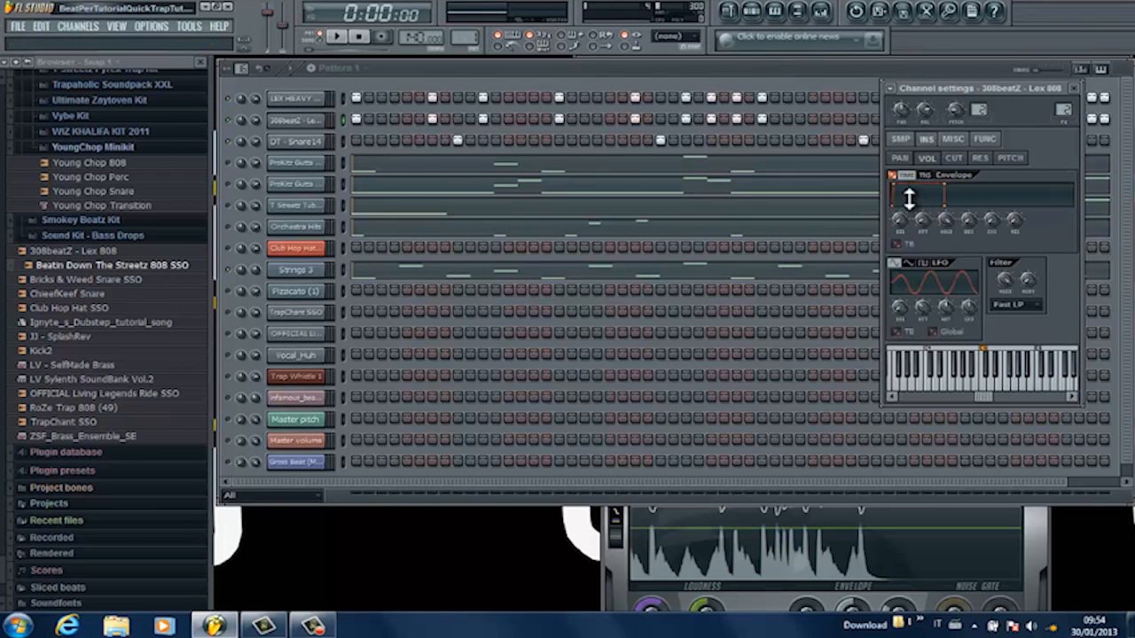
pyautogui.click(893, 176)
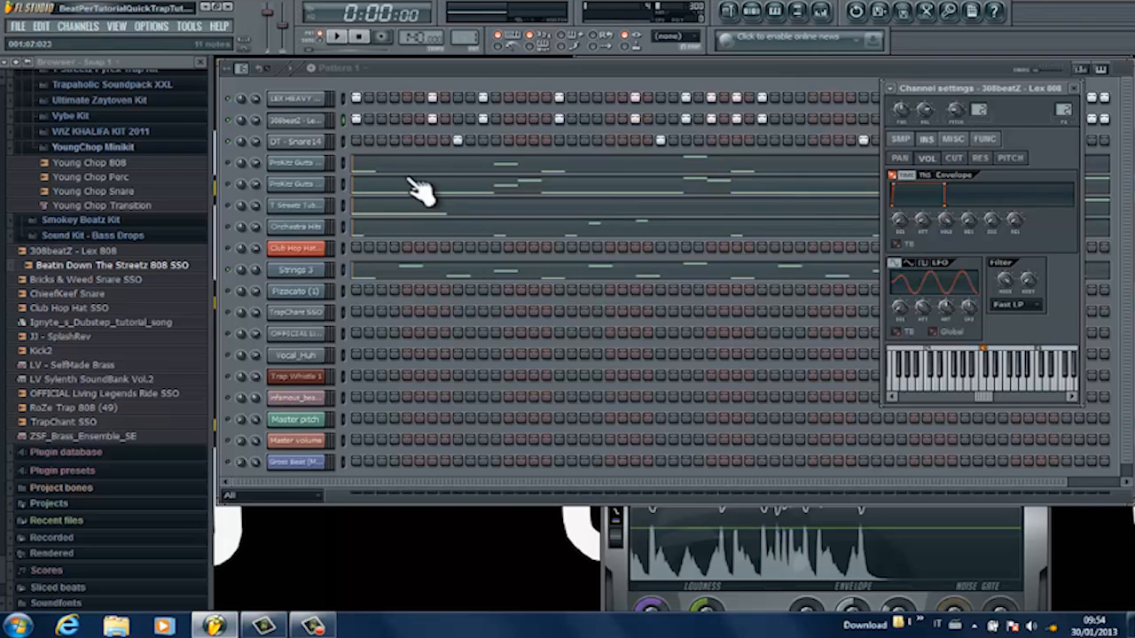
pyautogui.click(984, 139)
pyautogui.click(953, 139)
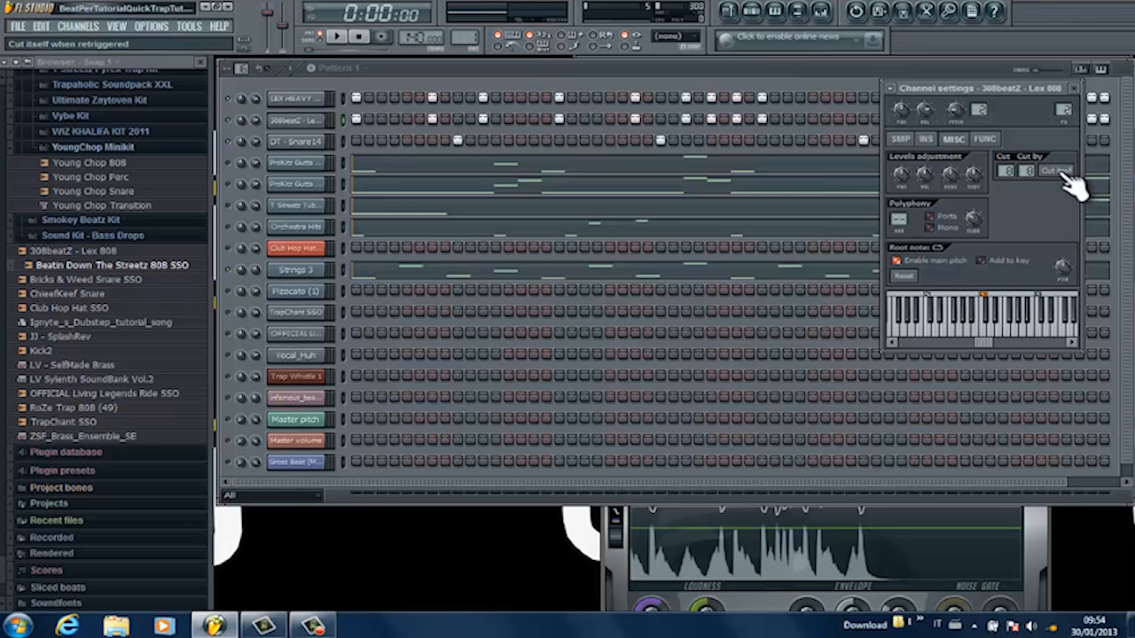
pyautogui.click(1075, 91)
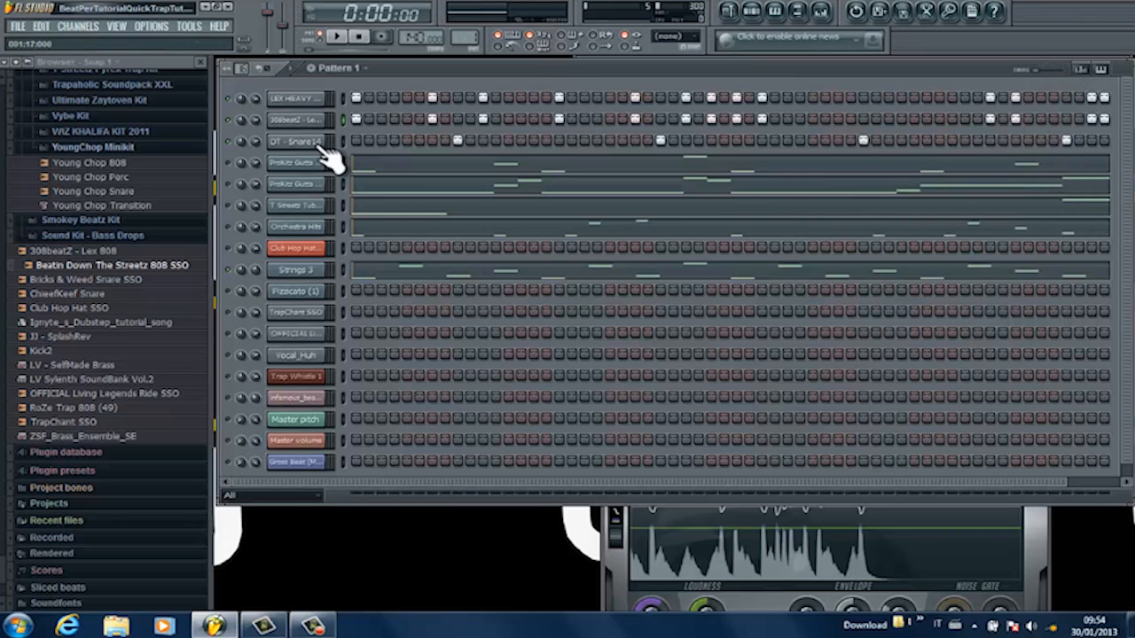
# Step: Send the Lex 808 steps to the piano roll and play them back across the whole pattern
pyautogui.rightClick(292, 124)
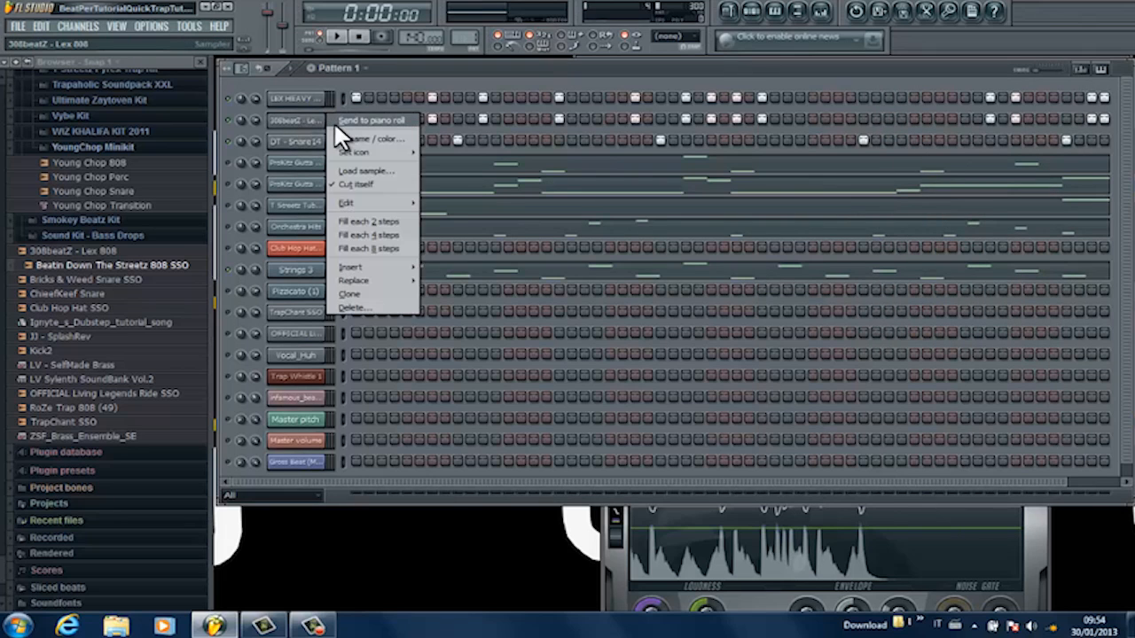
pyautogui.click(335, 121)
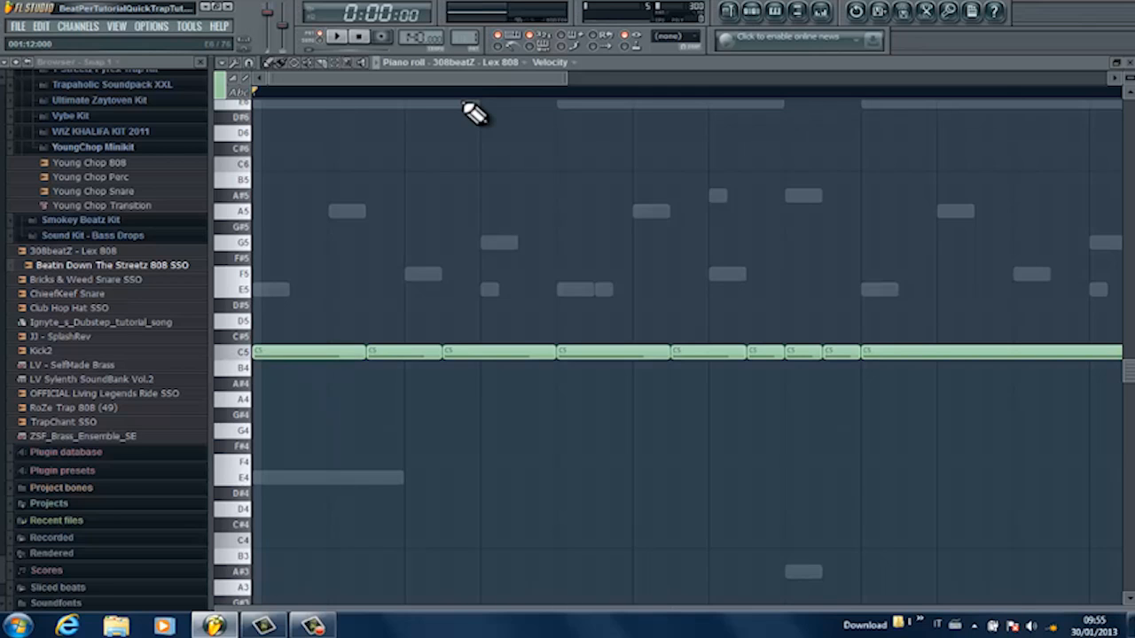
pyautogui.press('space')
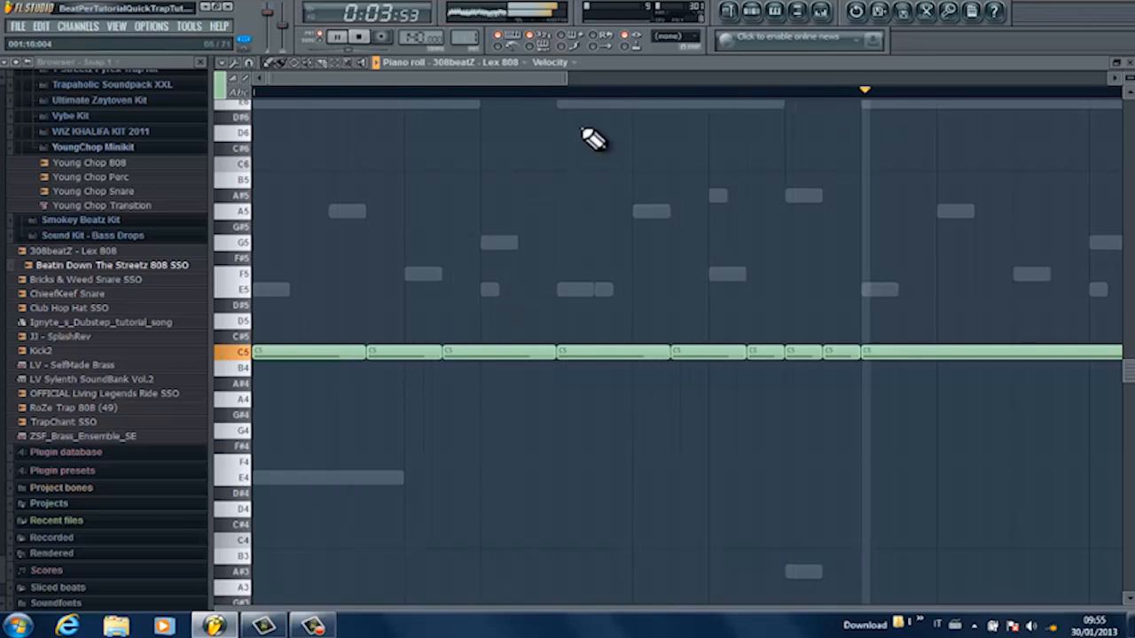
pyautogui.moveTo(562, 81); pyautogui.dragTo(805, 79)
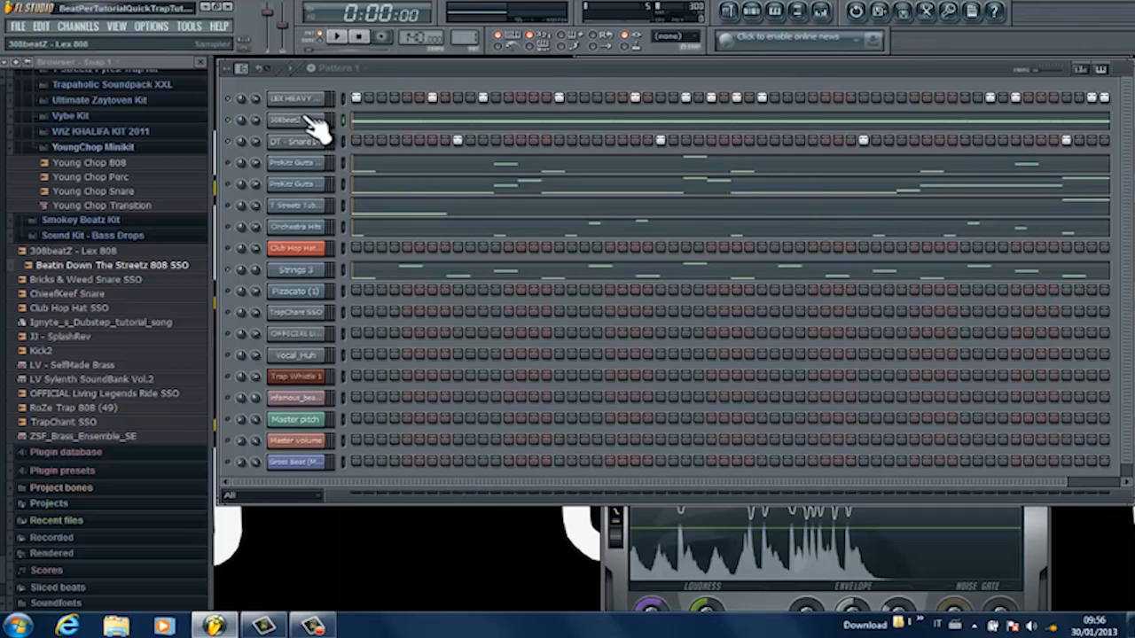
# Step: Reopen the Lex 808 piano roll and raise the note on step 29 to A#5, checking it in playback
pyautogui.click(381, 122)
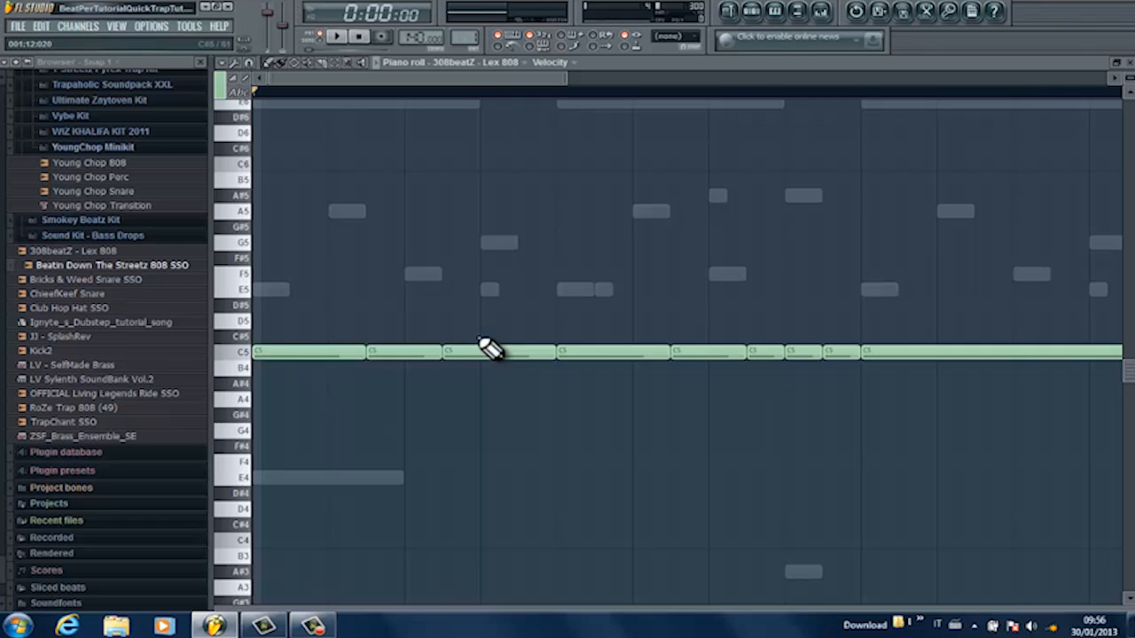
pyautogui.press('space')
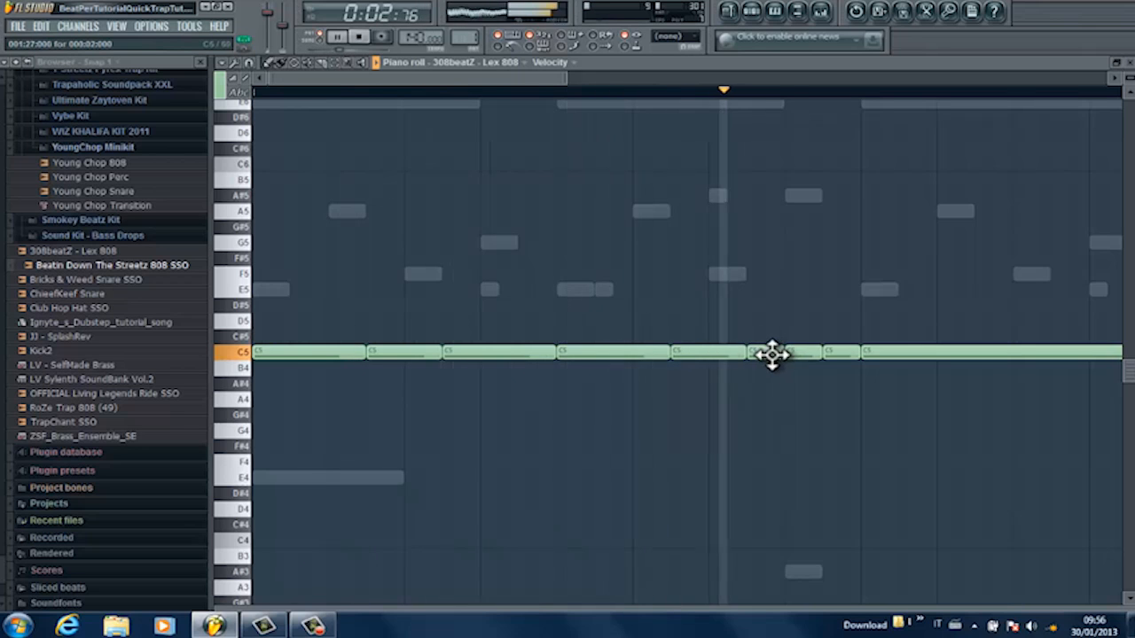
pyautogui.press('space')
pyautogui.press('space')
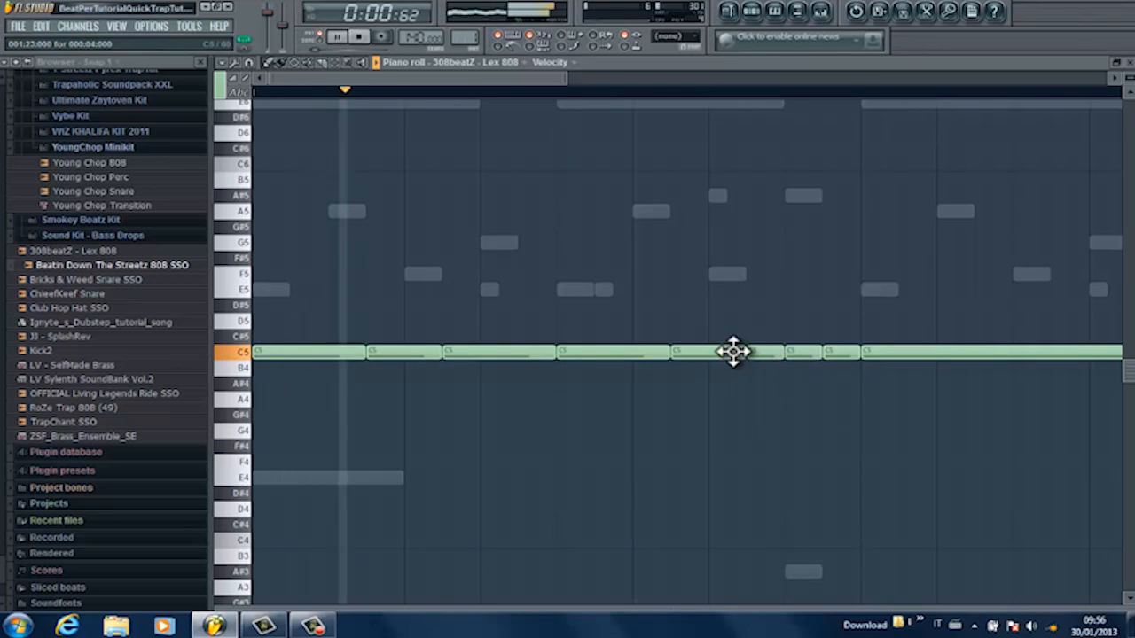
pyautogui.press('space')
pyautogui.moveTo(794, 353); pyautogui.dragTo(792, 187)
pyautogui.press('space')
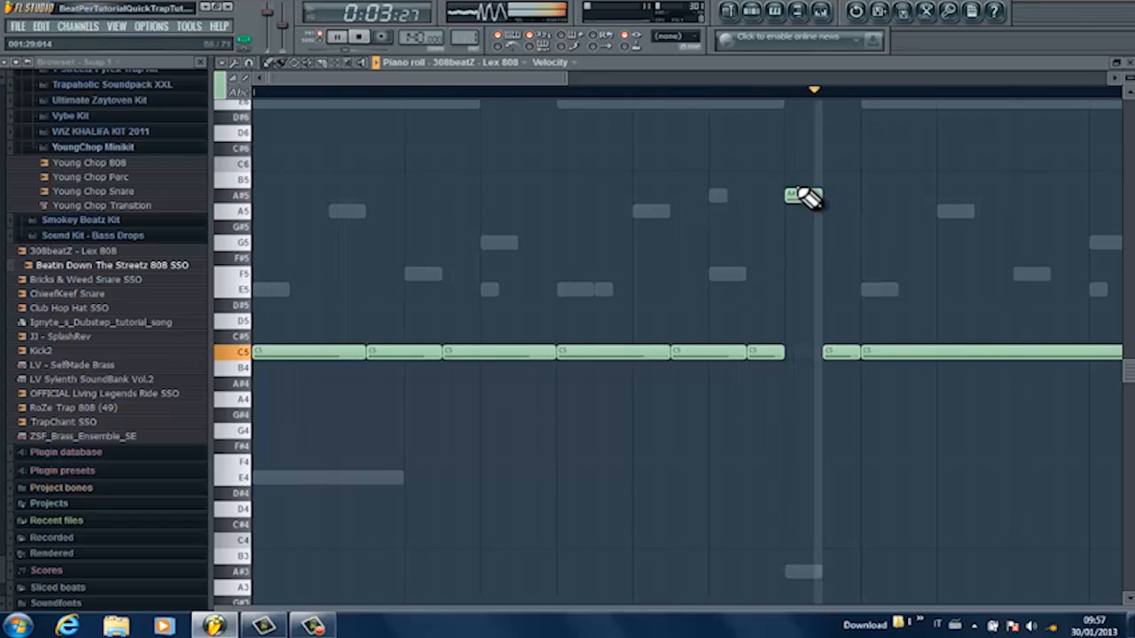
# Step: Rearrange the two Lex 808 notes so F5 falls on step 29 and A#5 on step 31, then replay
pyautogui.press('space')
pyautogui.moveTo(853, 352); pyautogui.dragTo(803, 277)
pyautogui.press('space')
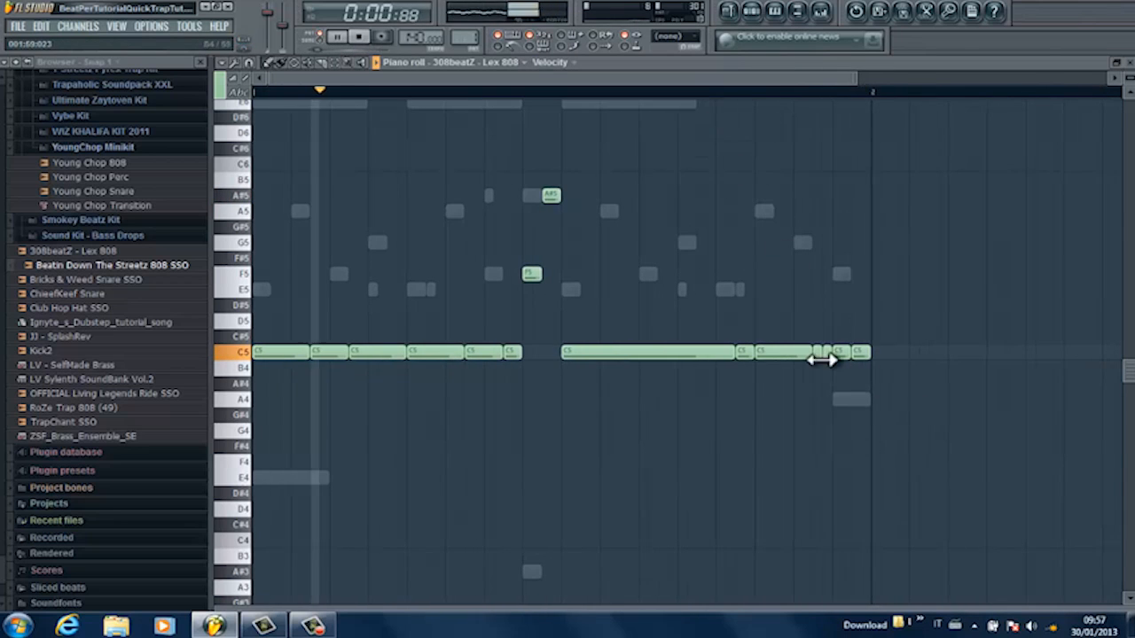
# Step: Raise the Lex 808 notes near the pattern's end to F5 on step 59, G5 on step 61 and A#5 on step 63
pyautogui.moveTo(817, 349); pyautogui.dragTo(817, 261)
pyautogui.moveTo(847, 348); pyautogui.dragTo(841, 234)
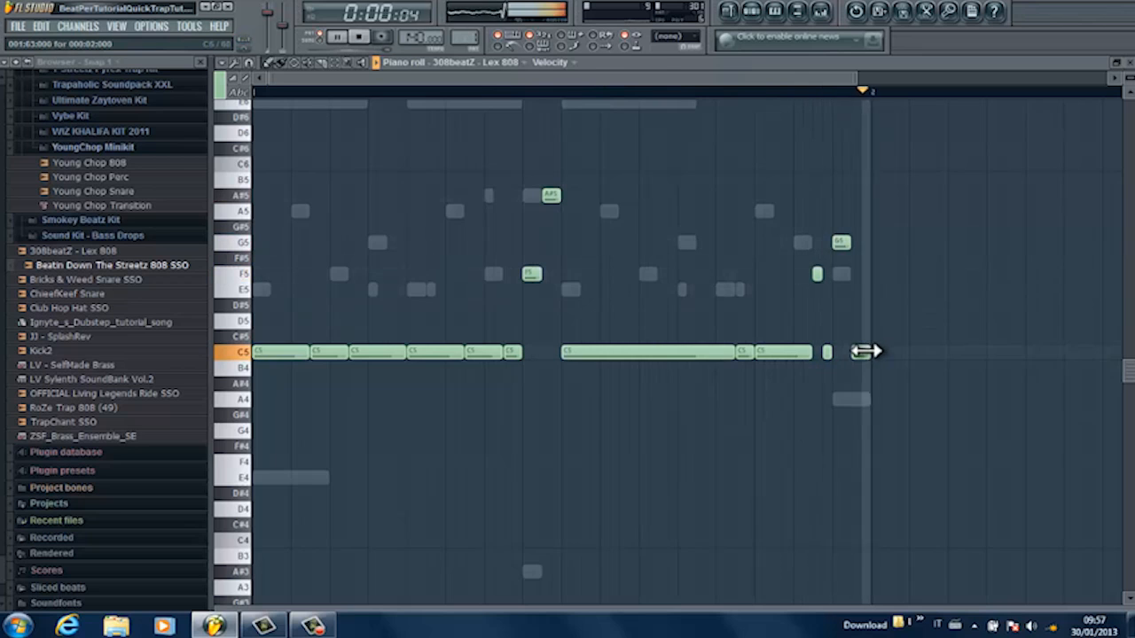
pyautogui.moveTo(860, 350); pyautogui.dragTo(859, 194)
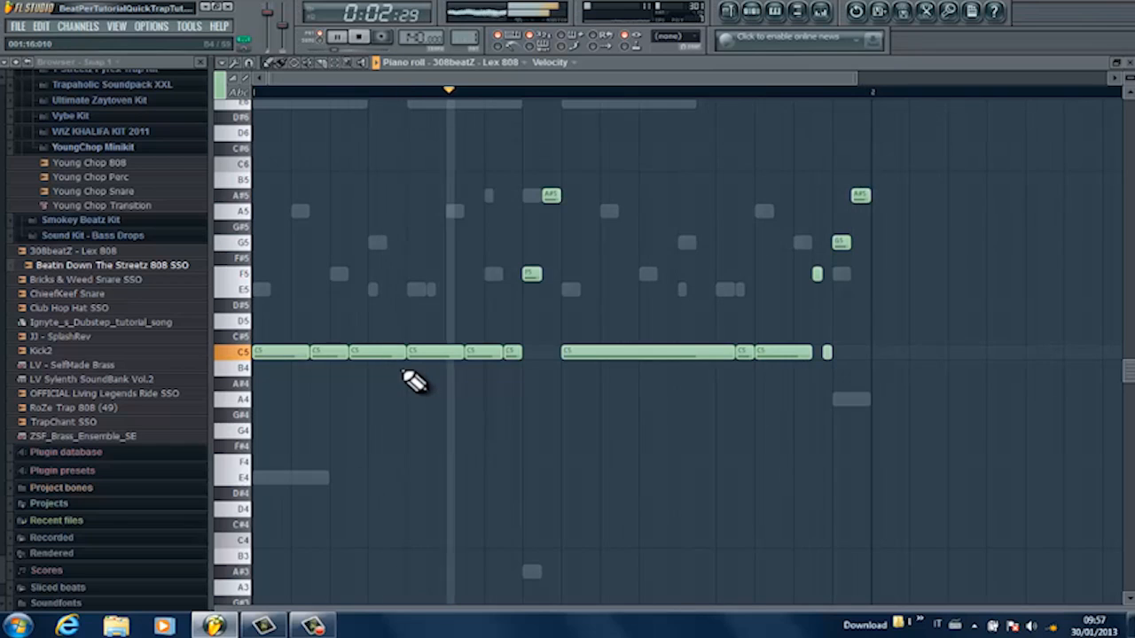
pyautogui.press('space')
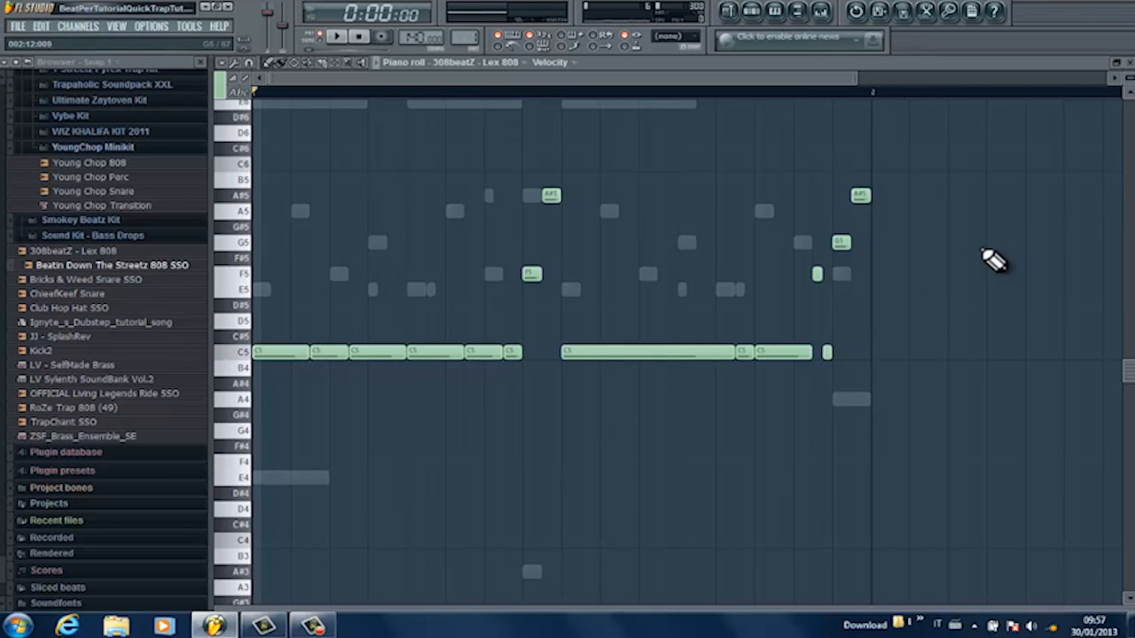
# Step: Close the piano roll and play the pattern to check the 808 line together with the other channels
pyautogui.click(1130, 63)
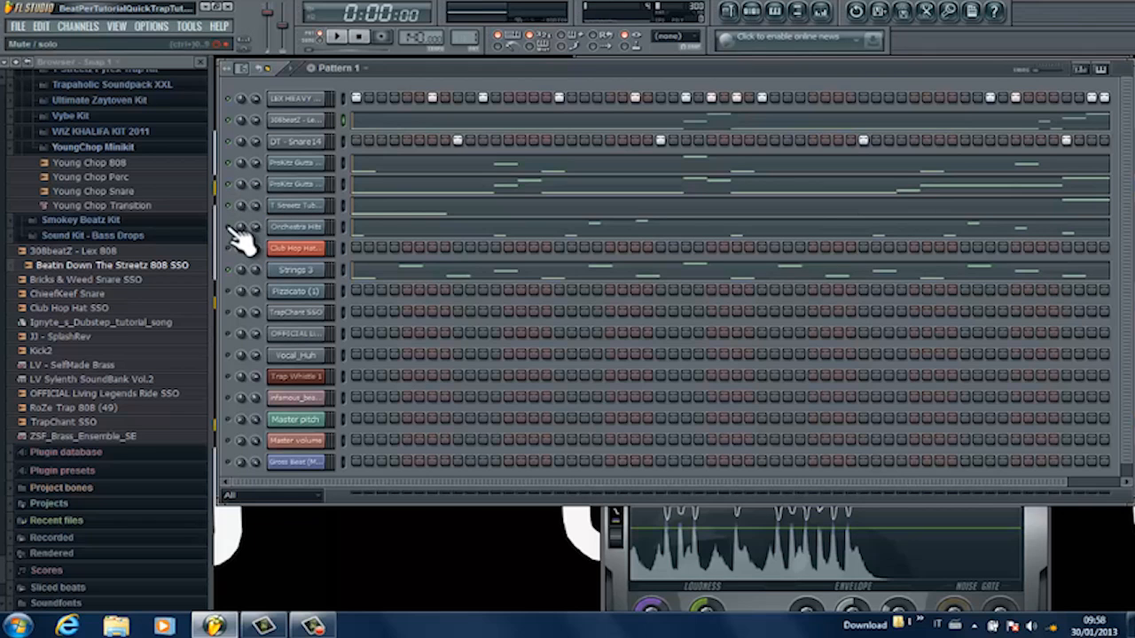
pyautogui.press('space')
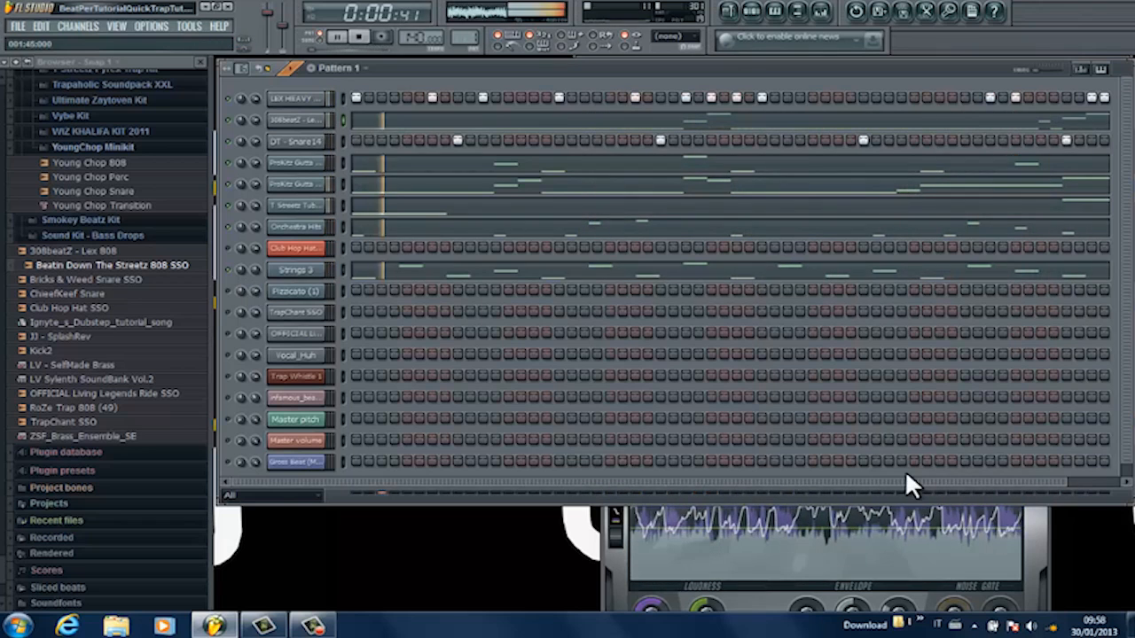
pyautogui.moveTo(908, 481); pyautogui.dragTo(1099, 488)
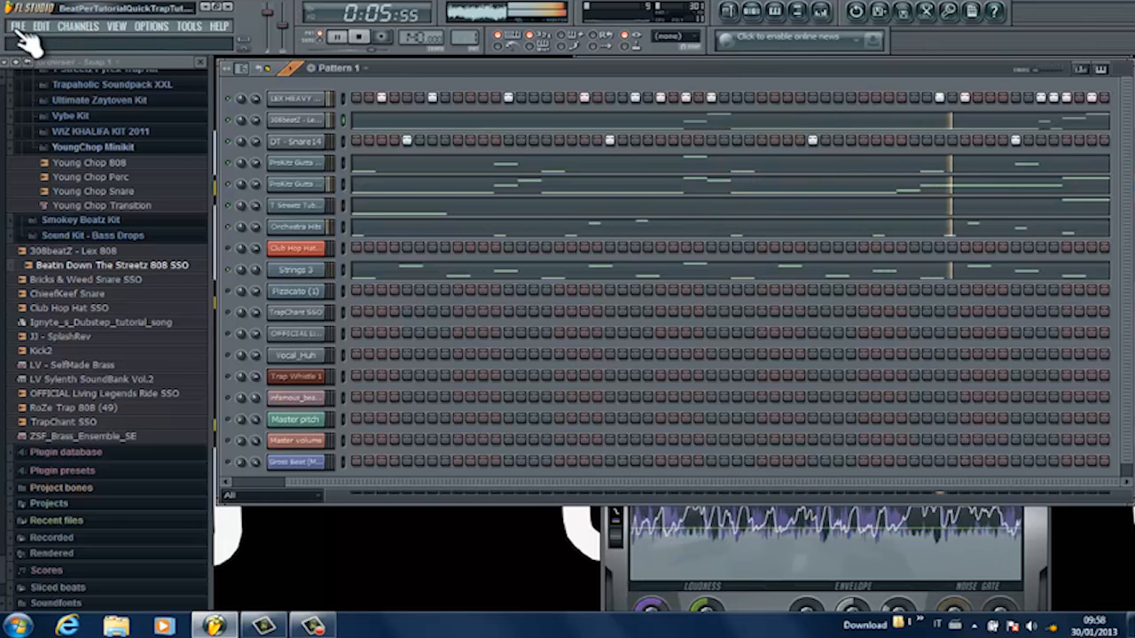
pyautogui.press('space')
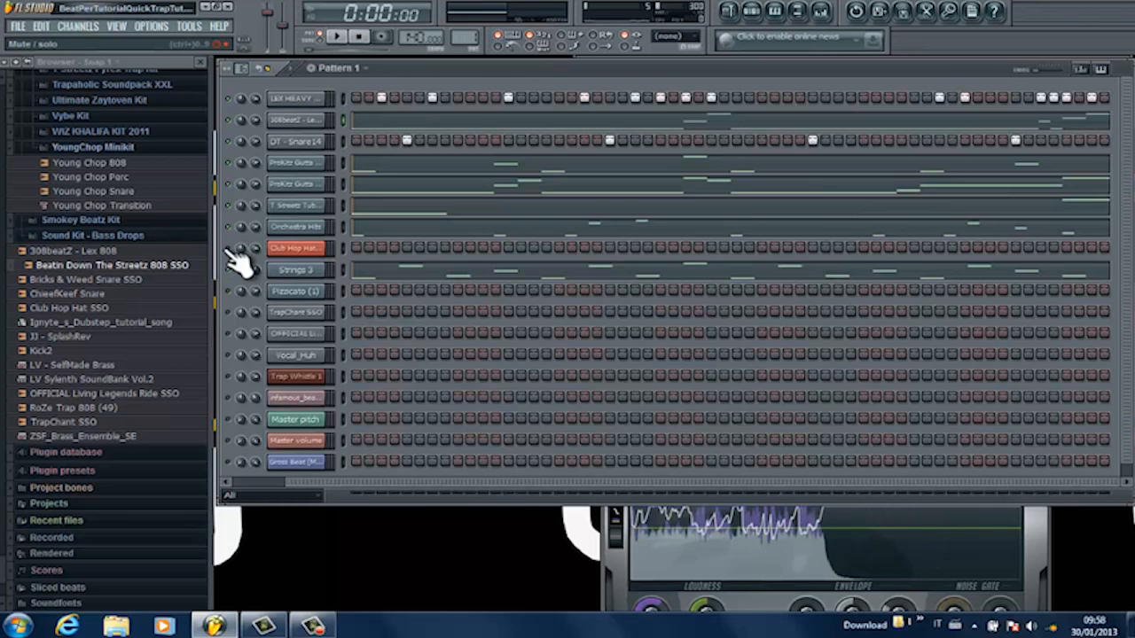
pyautogui.rightClick(316, 249)
pyautogui.click(359, 249)
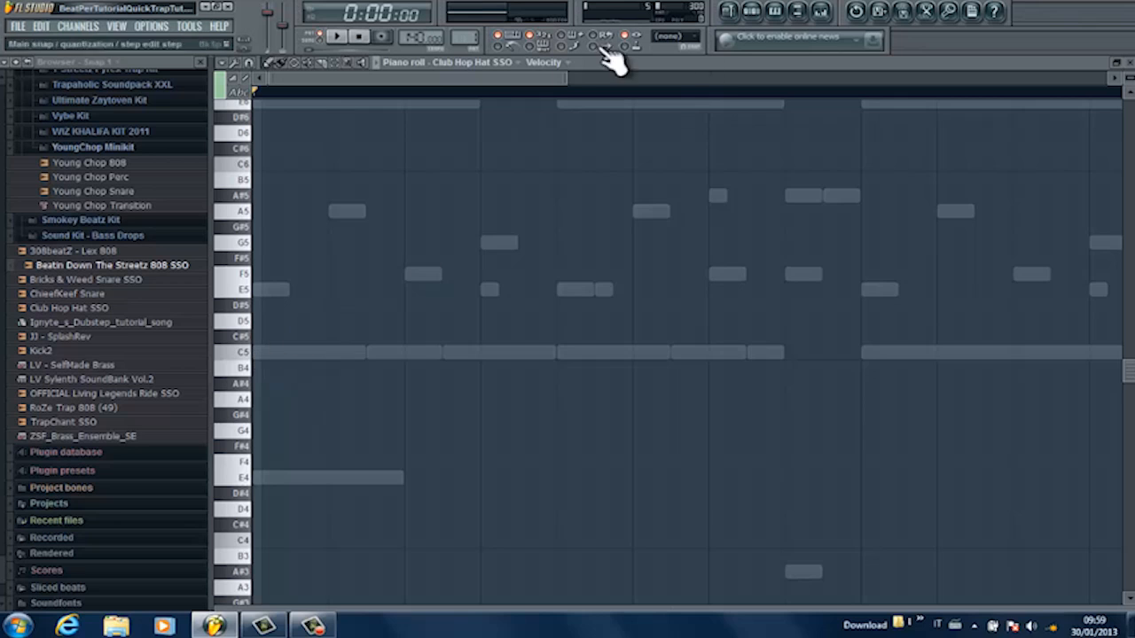
pyautogui.click(1122, 64)
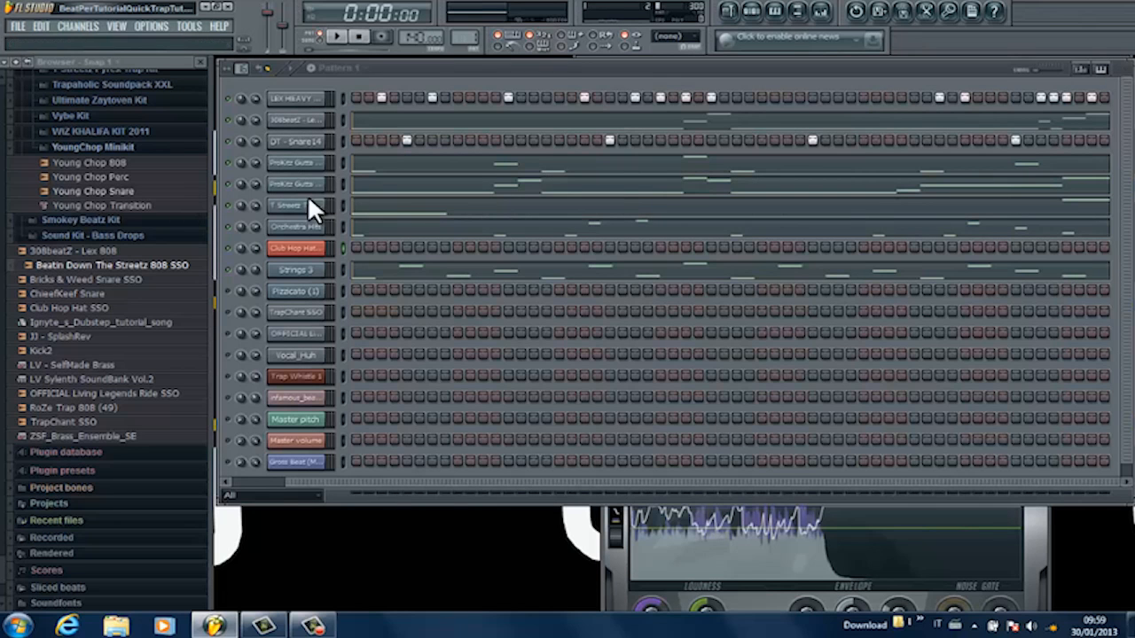
# Step: Fill every second step of the Club Hop Hat channel and send the hits to the piano roll
pyautogui.rightClick(295, 247)
pyautogui.click(388, 351)
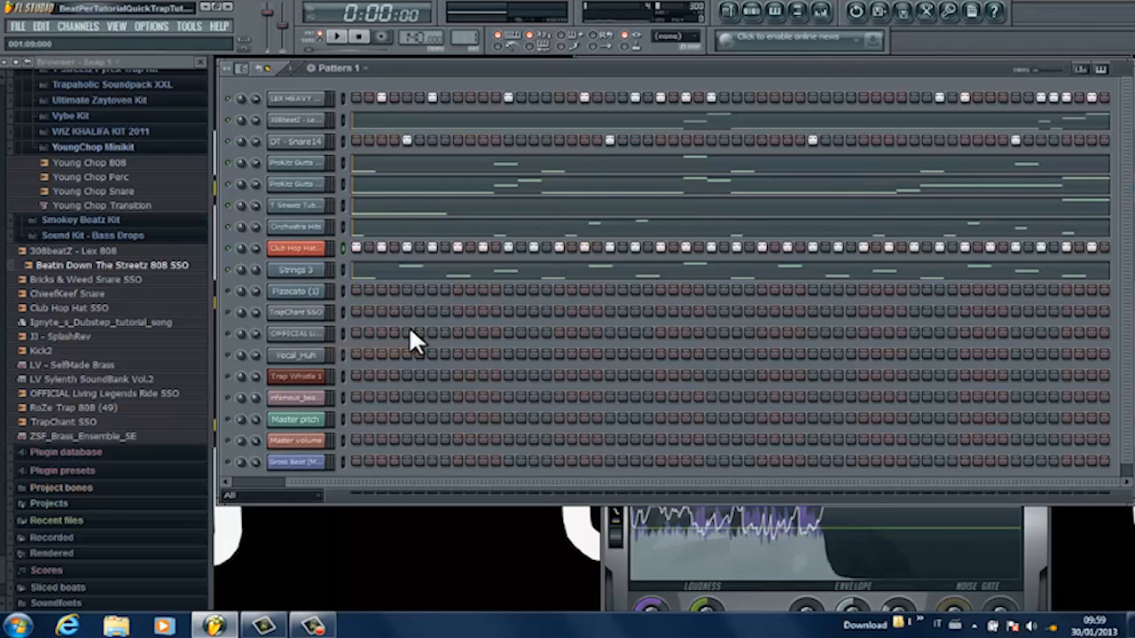
pyautogui.rightClick(303, 247)
pyautogui.click(336, 249)
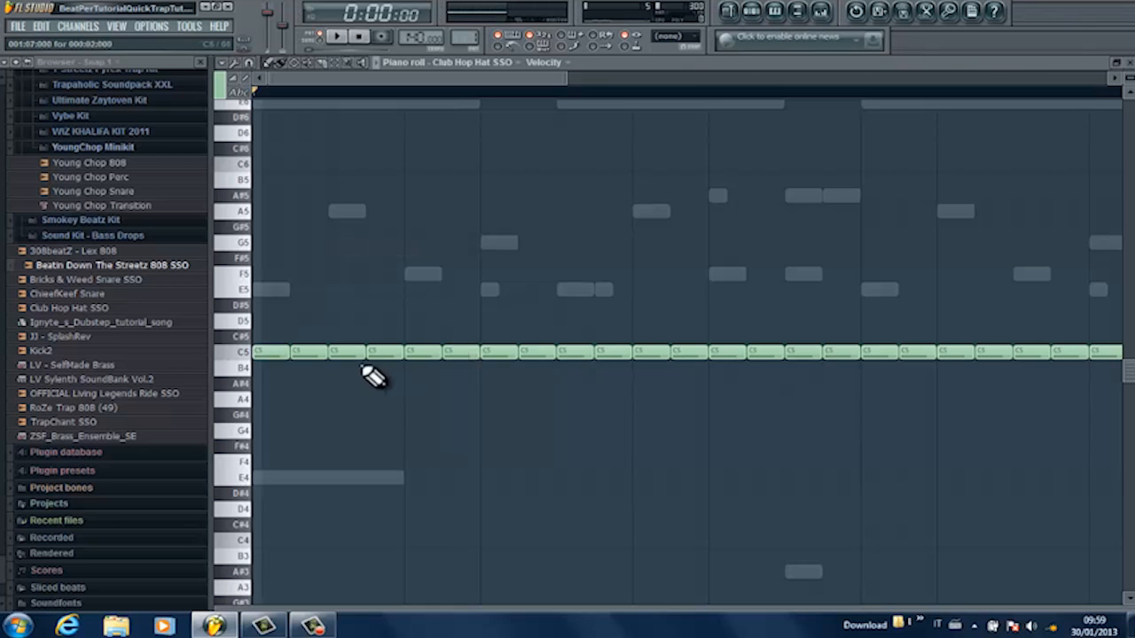
# Step: Select all Club Hop Hat notes and shorten them to about half a step each
pyautogui.moveTo(561, 73); pyautogui.dragTo(730, 73)
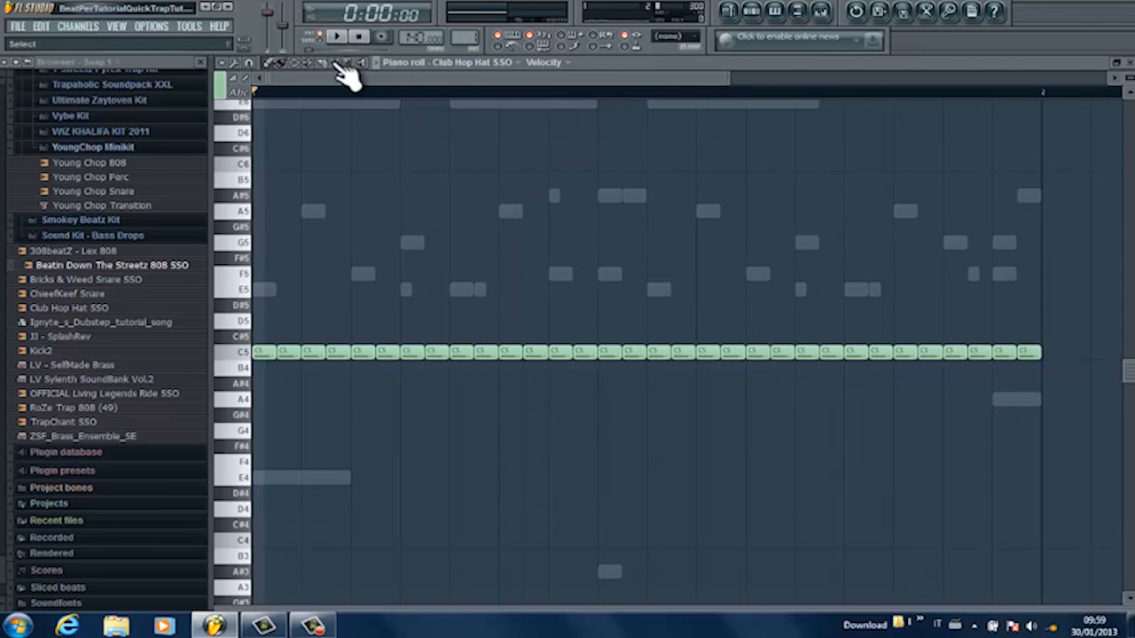
pyautogui.moveTo(1046, 282); pyautogui.dragTo(221, 392)
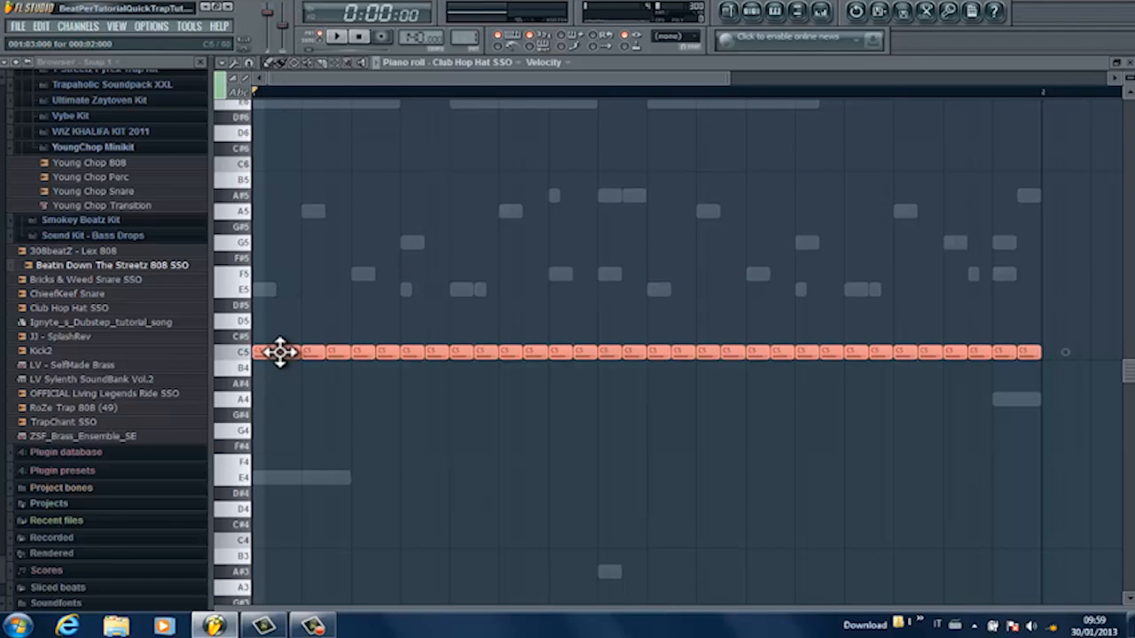
pyautogui.moveTo(1037, 352); pyautogui.dragTo(1021, 356)
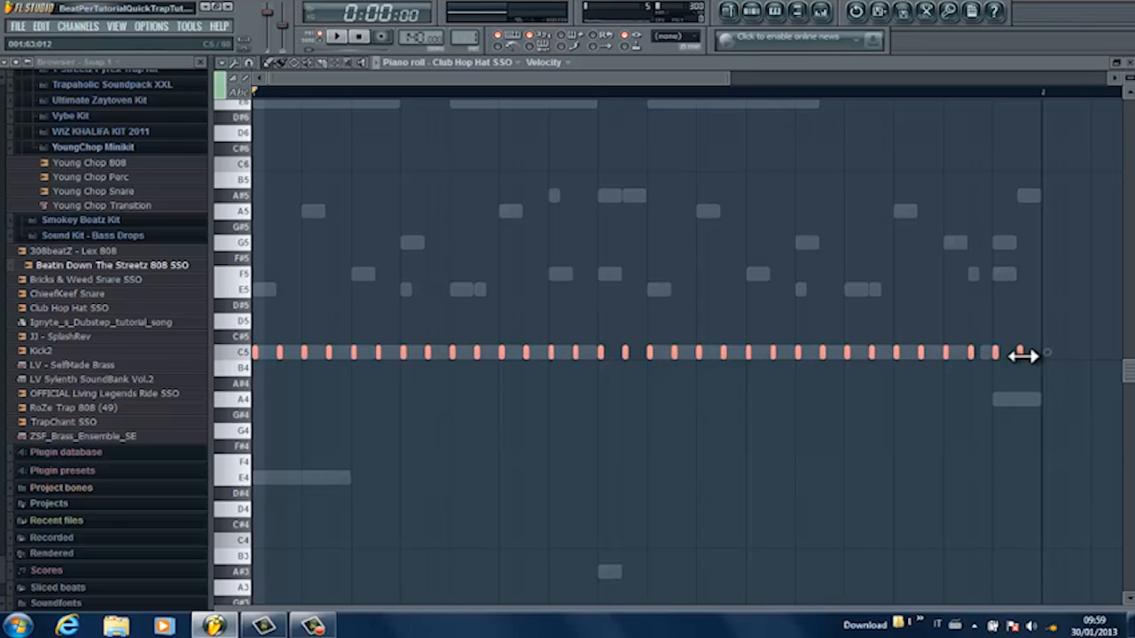
# Step: Deselect the Club Hop Hat notes and add an extra half-step hit at C5 on step 12
pyautogui.press('space')
pyautogui.press('space')
pyautogui.moveTo(729, 79); pyautogui.dragTo(395, 60)
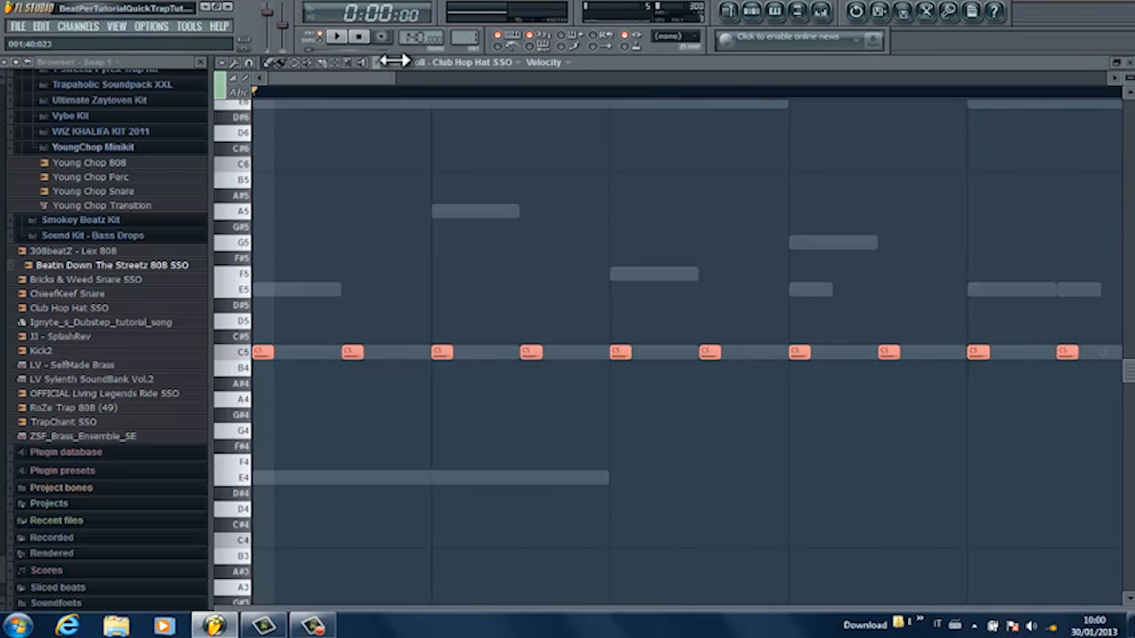
pyautogui.hotkey('ctrl', 'd')
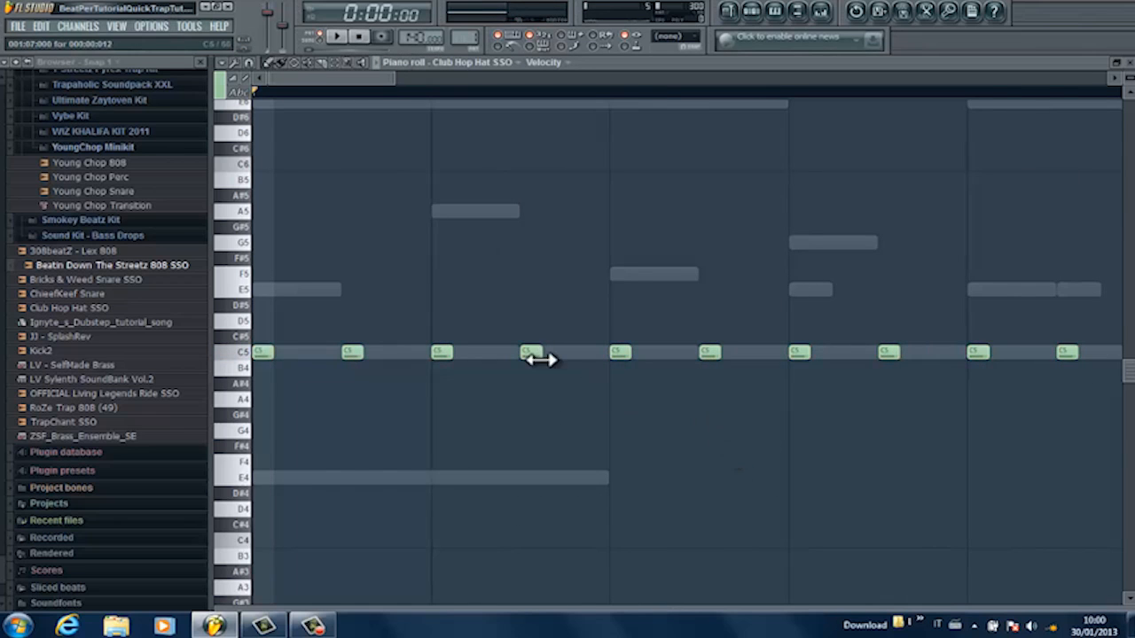
pyautogui.press('space')
pyautogui.click(656, 352)
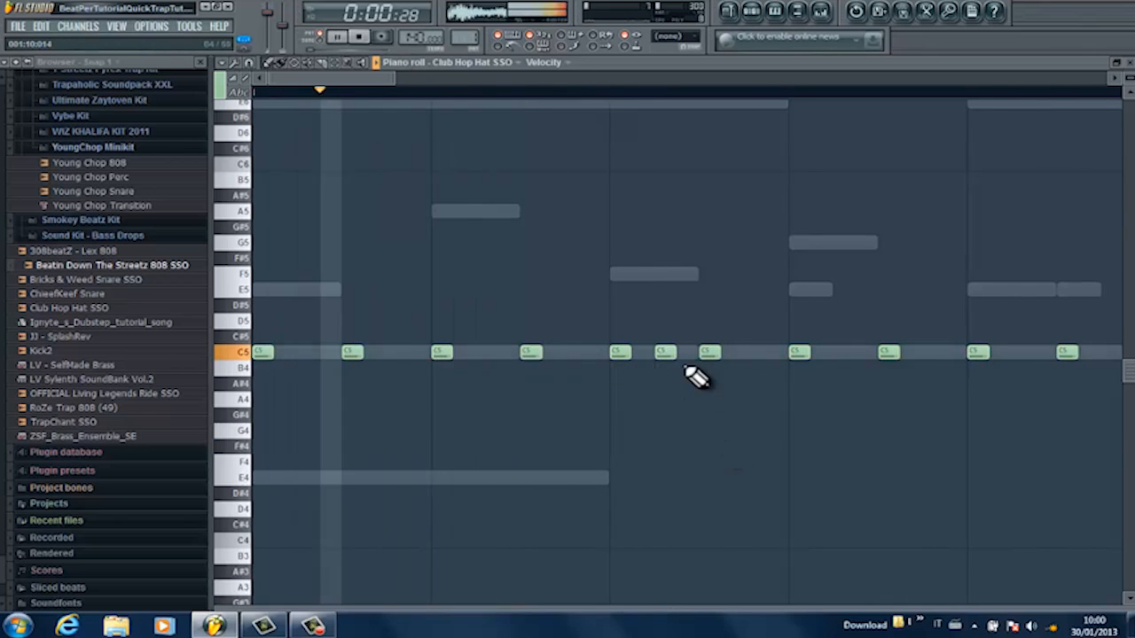
pyautogui.moveTo(667, 355); pyautogui.dragTo(750, 357)
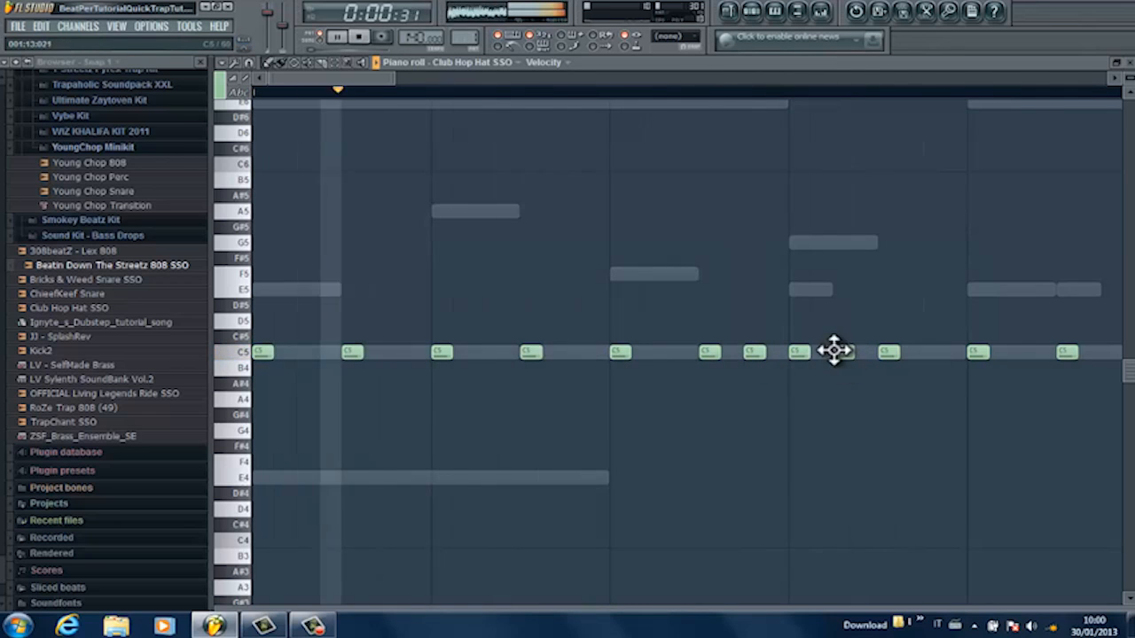
# Step: Lengthen the Club Hop Hat hit on step 25 to two steps and remove the hit on step 27
pyautogui.moveTo(373, 81); pyautogui.dragTo(577, 101)
pyautogui.press('space')
pyautogui.press('space')
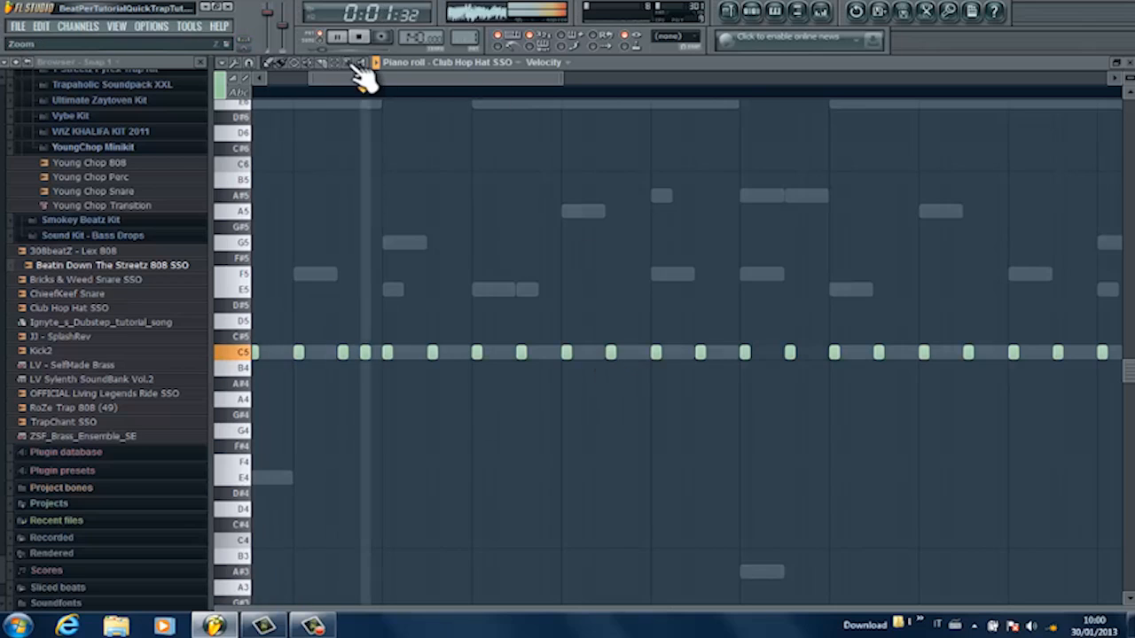
pyautogui.press('space')
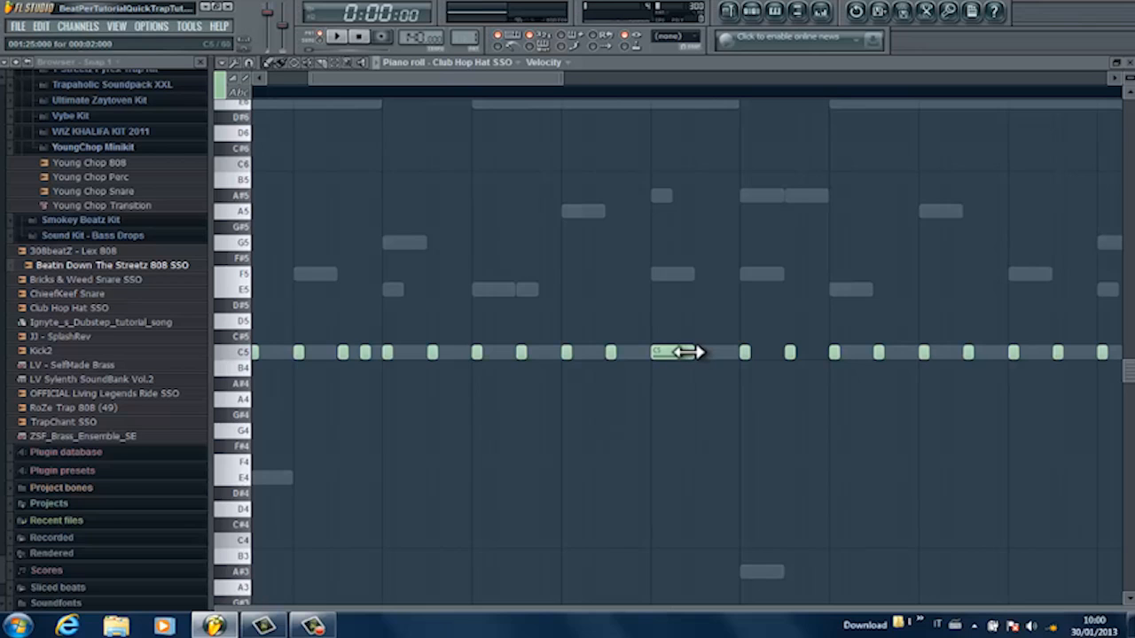
# Step: Select the two-step hat on step 25 and chop it into a roll with the time multiplier at 0.250
pyautogui.moveTo(716, 301); pyautogui.dragTo(659, 388)
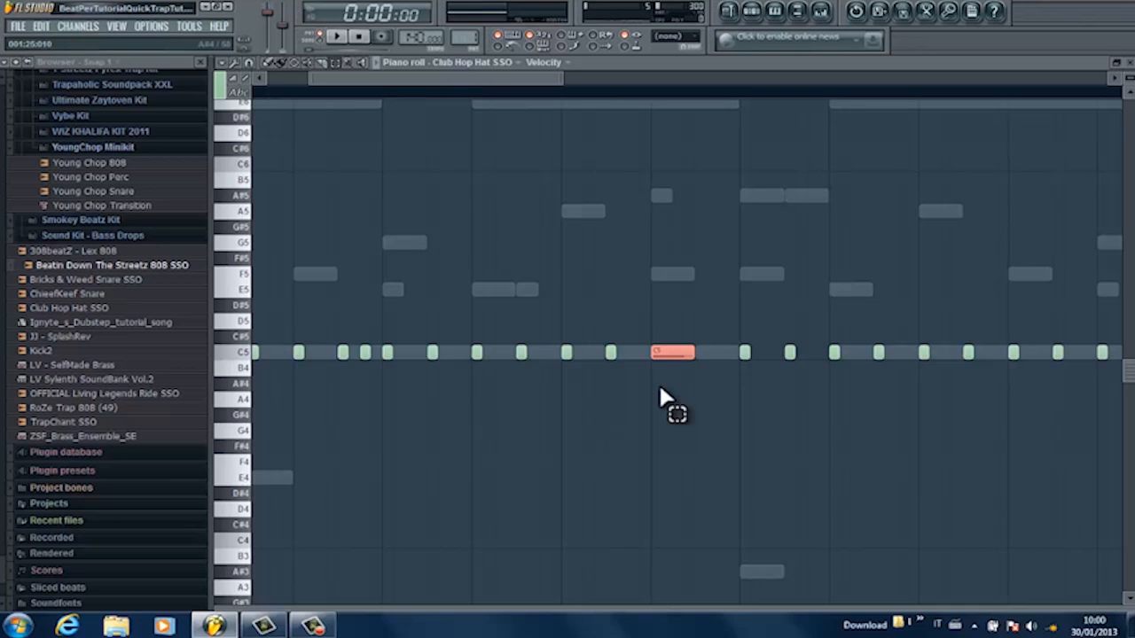
pyautogui.hotkey('ctrl', 'u')
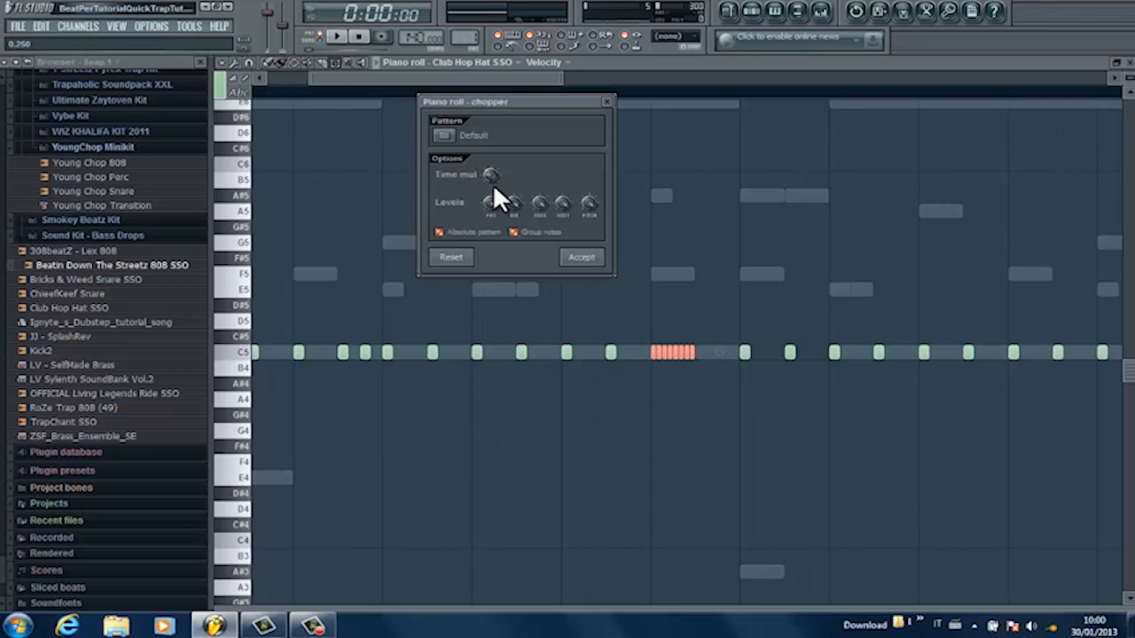
pyautogui.press('space')
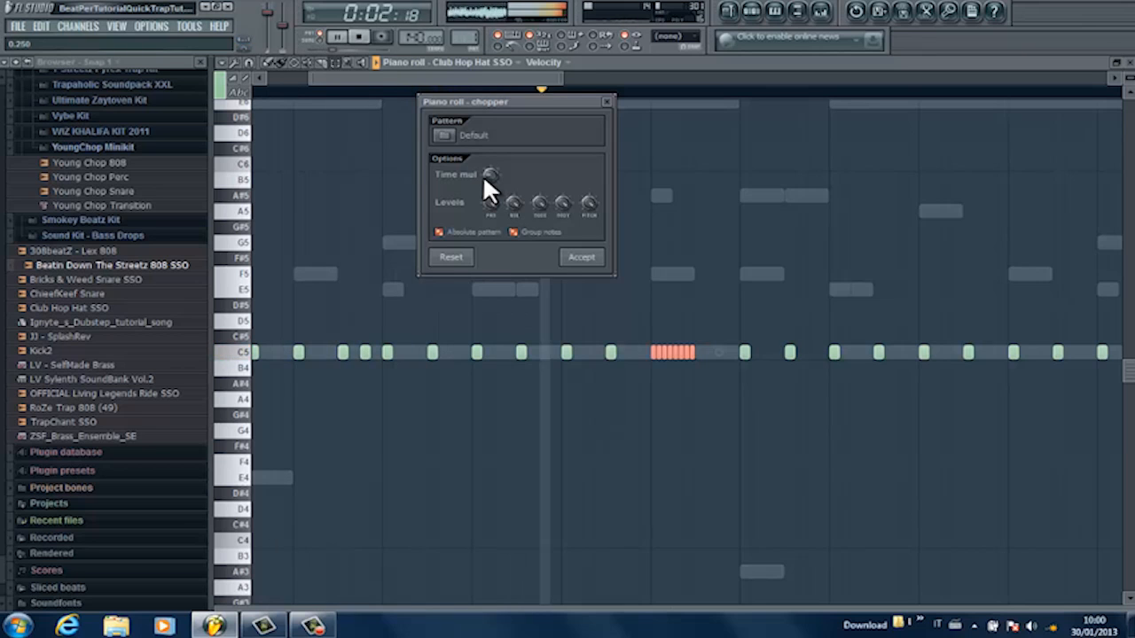
pyautogui.press('space')
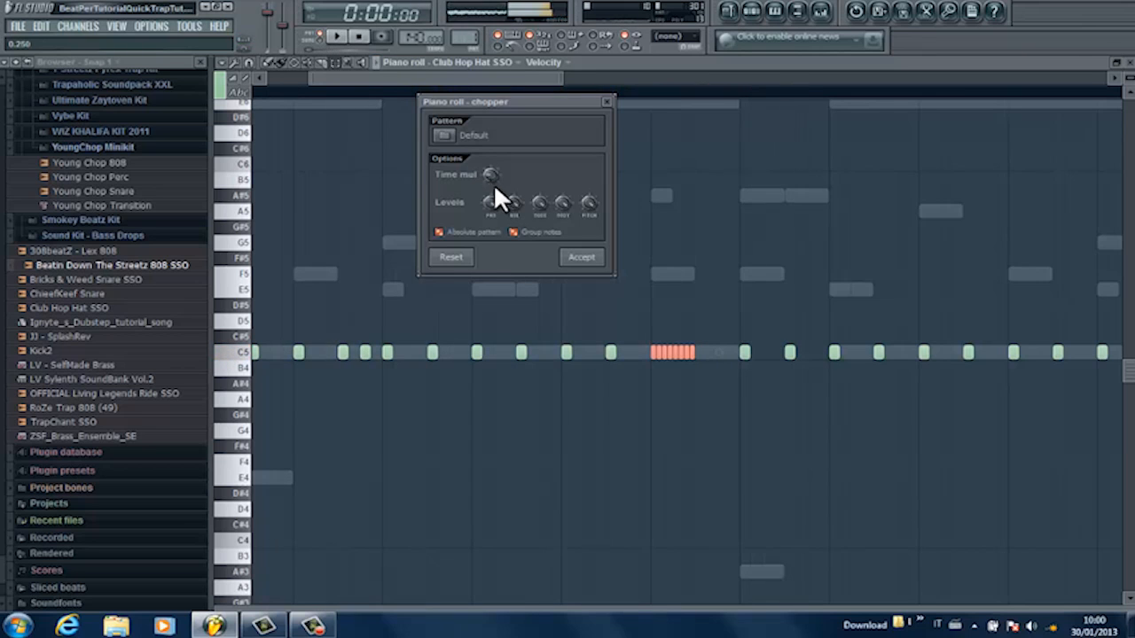
pyautogui.click(598, 257)
pyautogui.press('space')
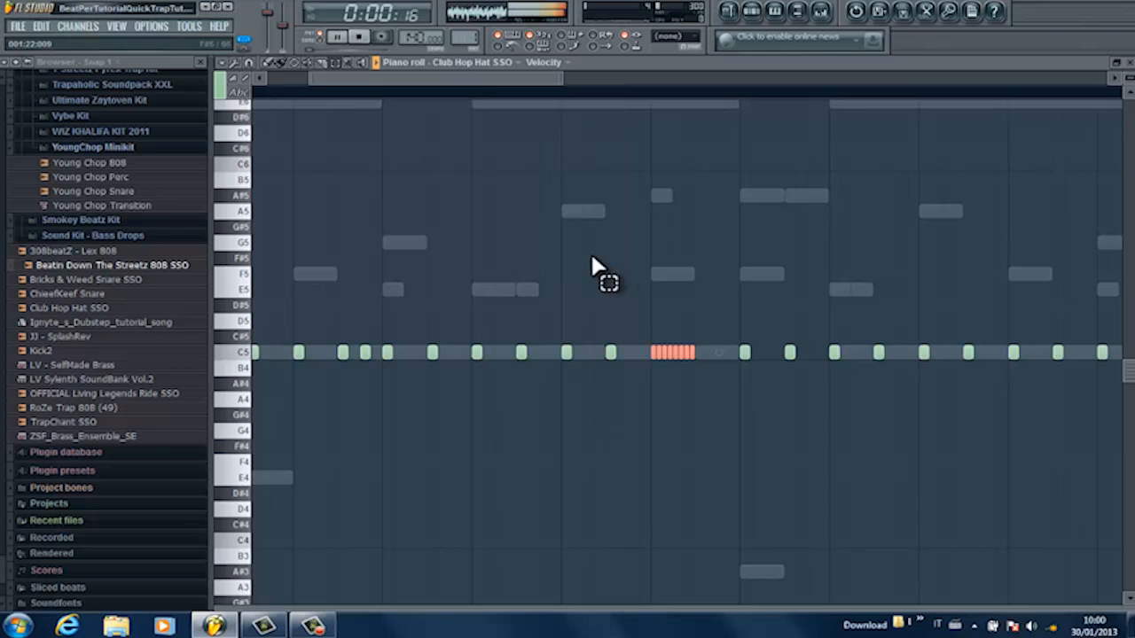
# Step: Replace the Club Hop Hat hits on steps 29 and 31 with a copy of the two-step hat roll on step 29
pyautogui.moveTo(527, 77); pyautogui.dragTo(741, 101)
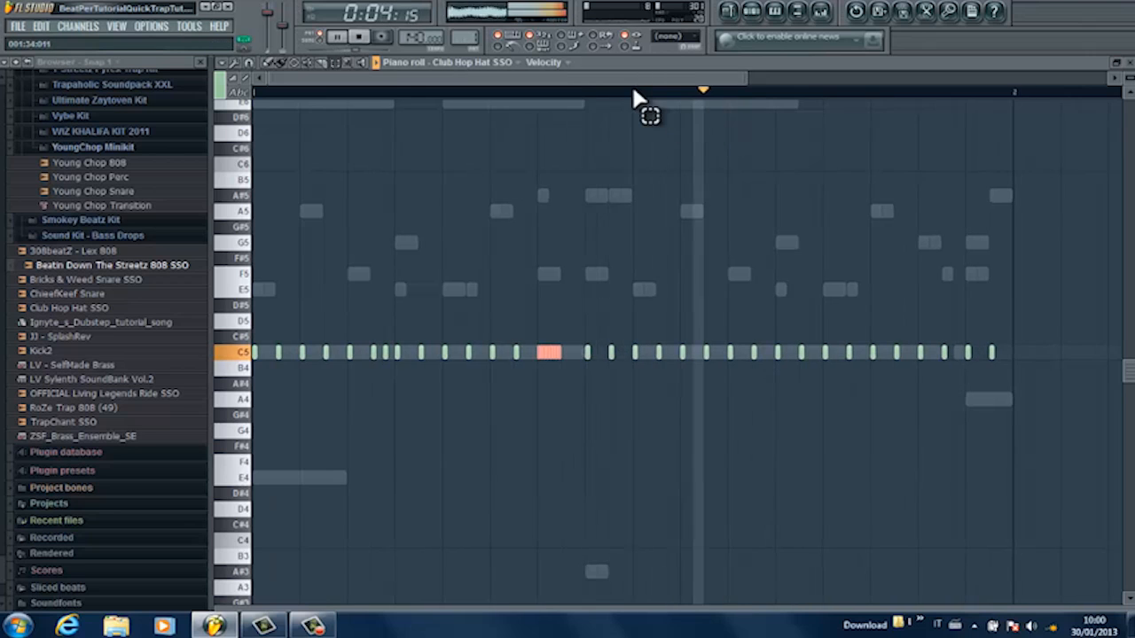
pyautogui.press('space')
pyautogui.click(588, 353)
pyautogui.moveTo(616, 317); pyautogui.dragTo(584, 373)
pyautogui.press('Delete')
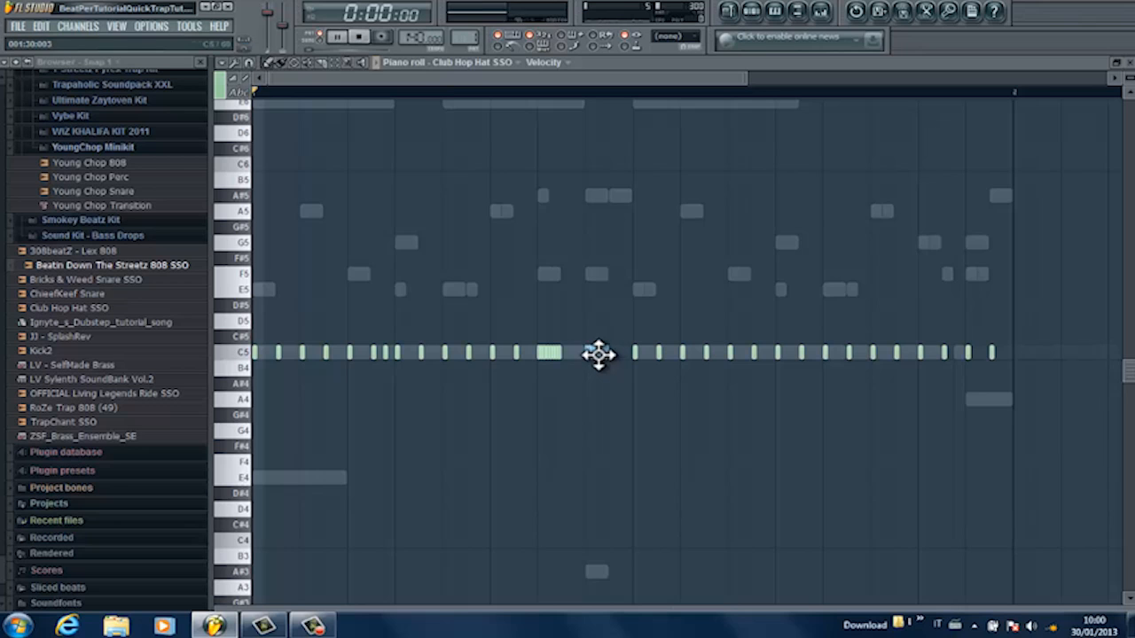
# Step: Add a quarter-step Club Hop Hat hit at C5 on step 44
pyautogui.press('space')
pyautogui.moveTo(747, 78); pyautogui.dragTo(616, 68)
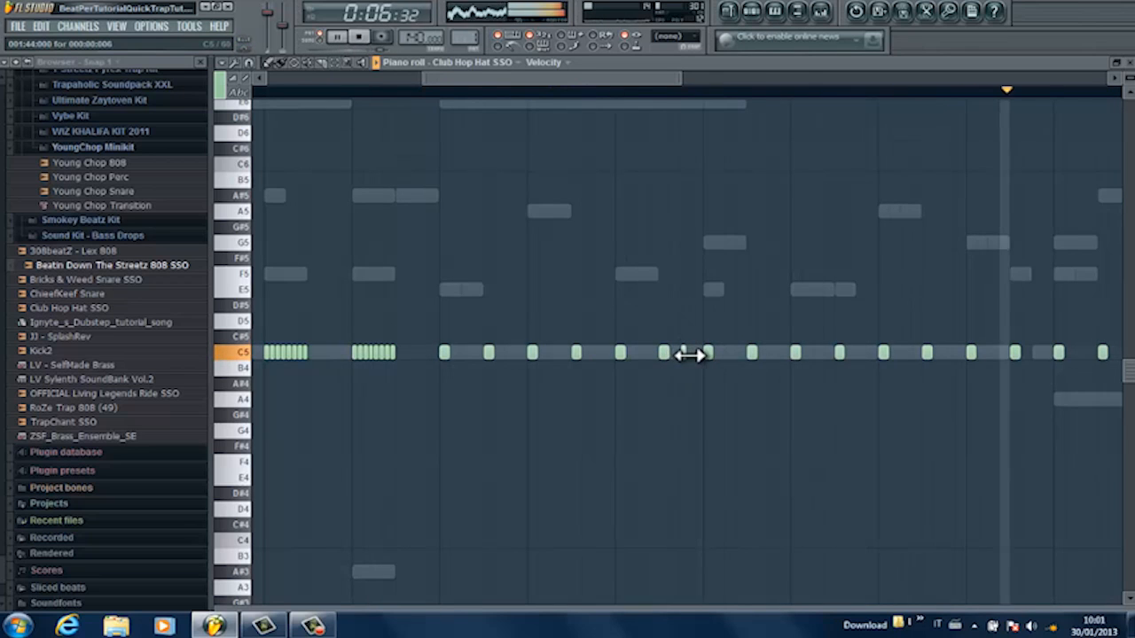
pyautogui.moveTo(695, 353); pyautogui.dragTo(687, 354)
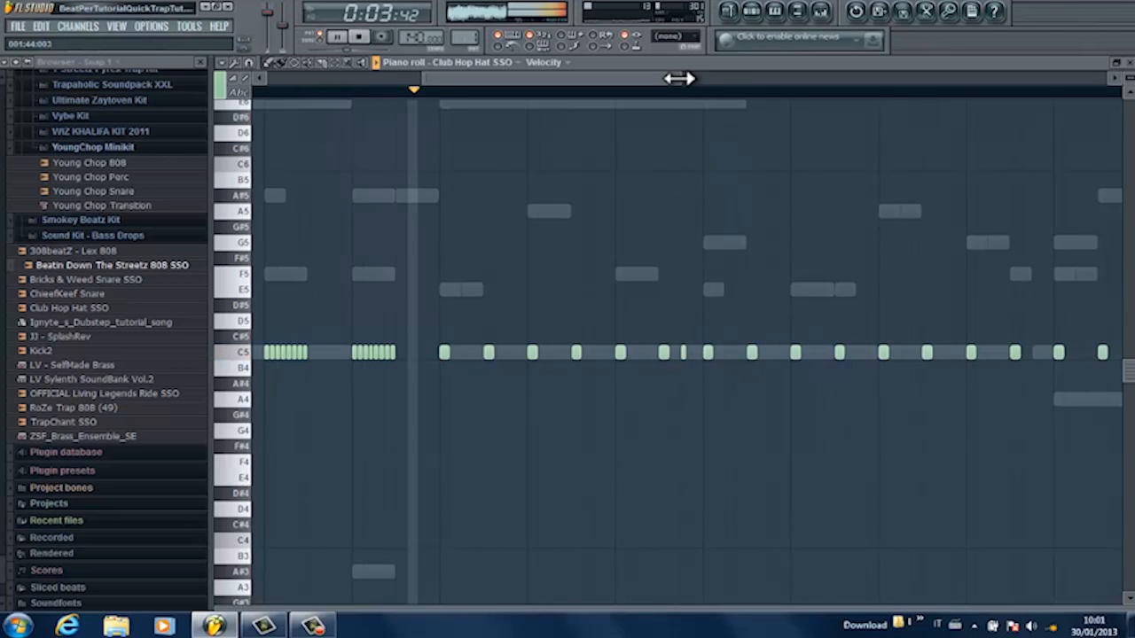
# Step: Delete the Club Hop Hat hits on steps 59, 61 and 63 and stretch the hit on step 57 to four steps
pyautogui.moveTo(674, 80); pyautogui.dragTo(789, 89)
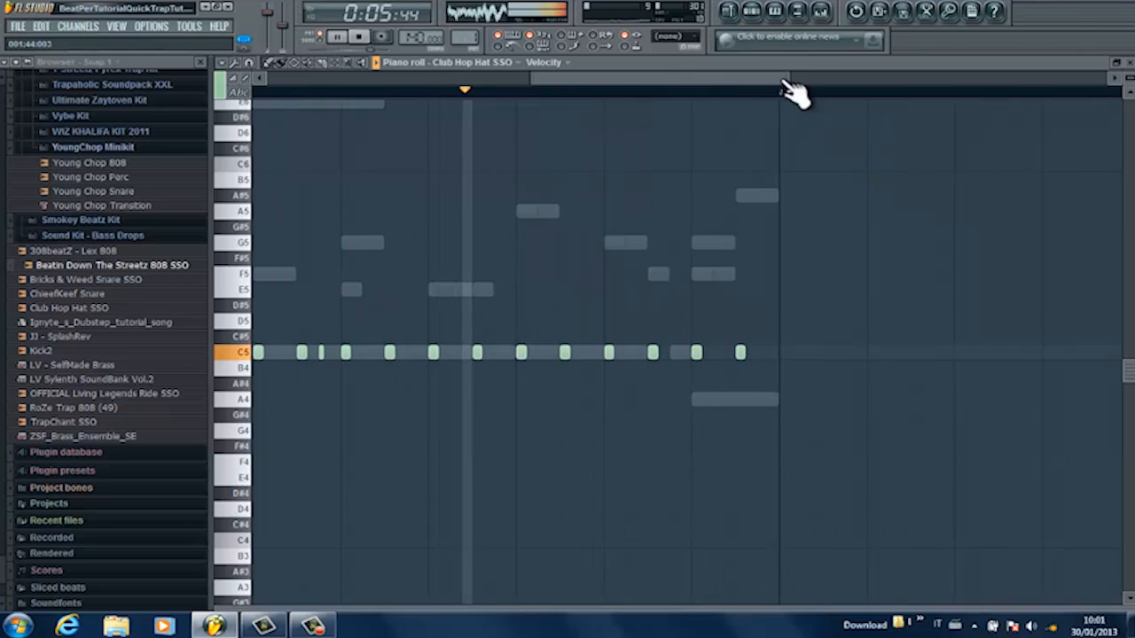
pyautogui.rightClick(740, 352)
pyautogui.rightClick(695, 352)
pyautogui.rightClick(653, 354)
pyautogui.press('space')
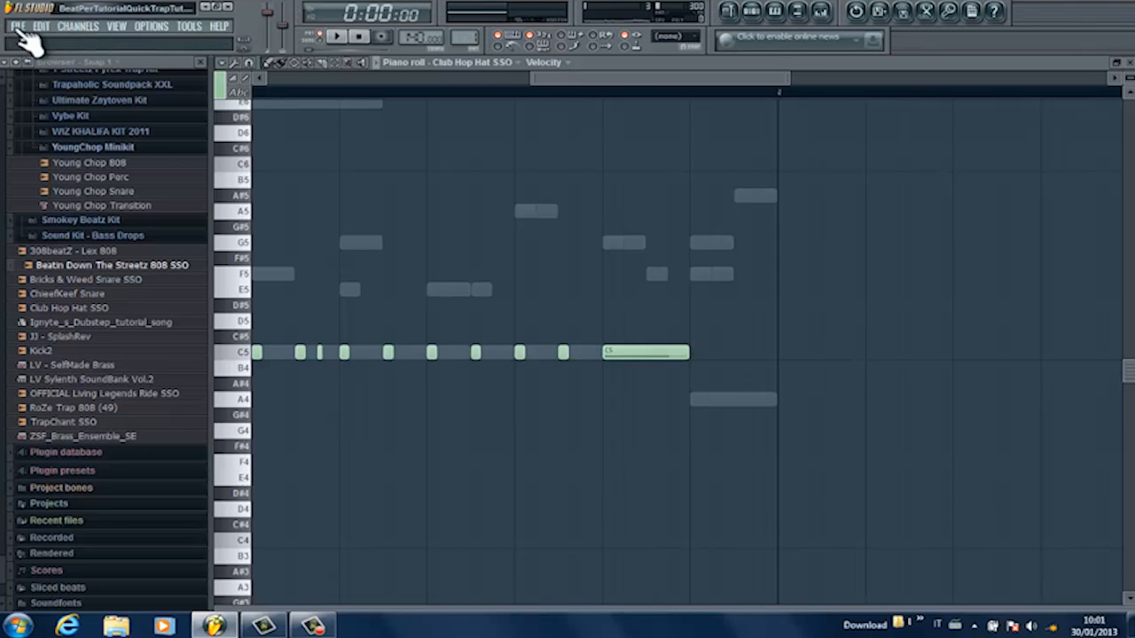
# Step: Select the four-step hat on step 57 and chop it into a fast roll with the chopper
pyautogui.click(682, 352)
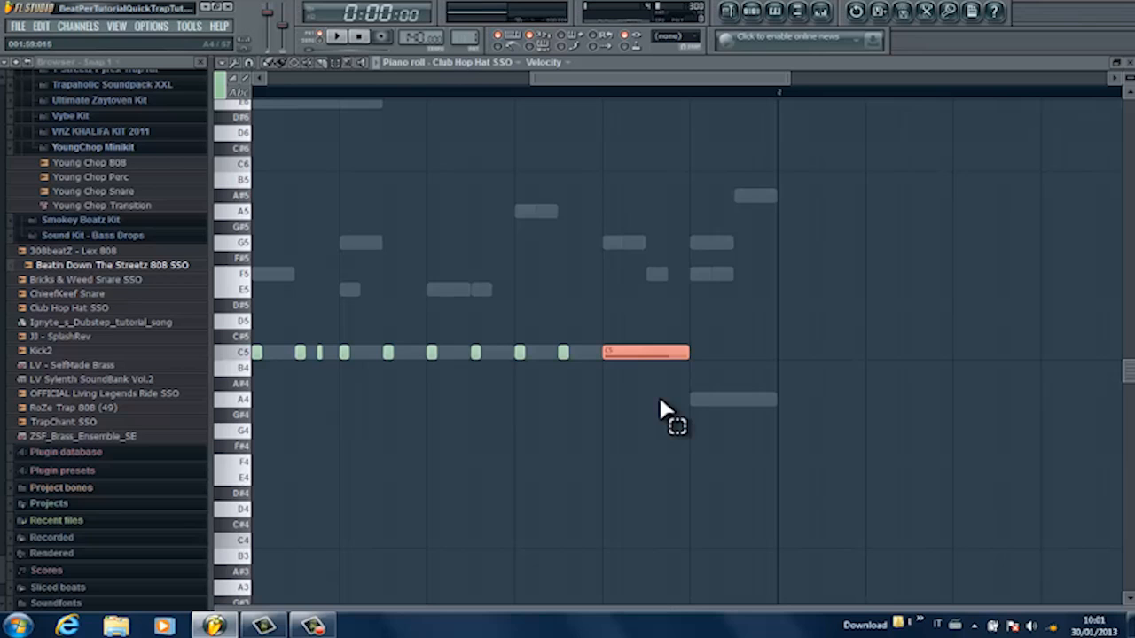
pyautogui.hotkey('alt', 'u')
pyautogui.press('space')
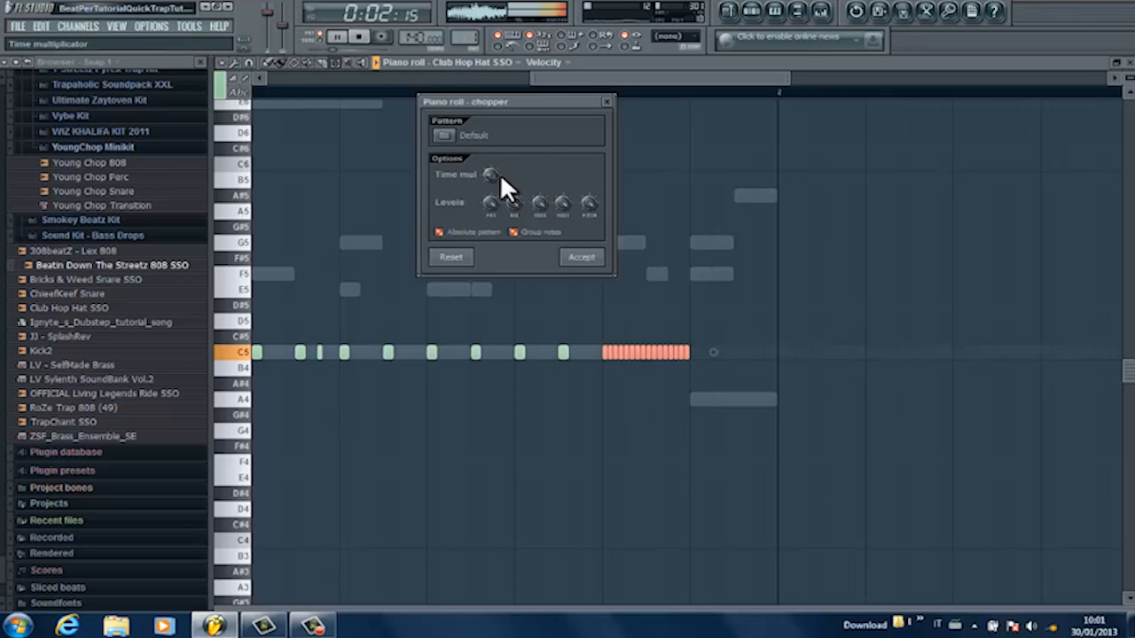
pyautogui.press('space')
pyautogui.click(583, 259)
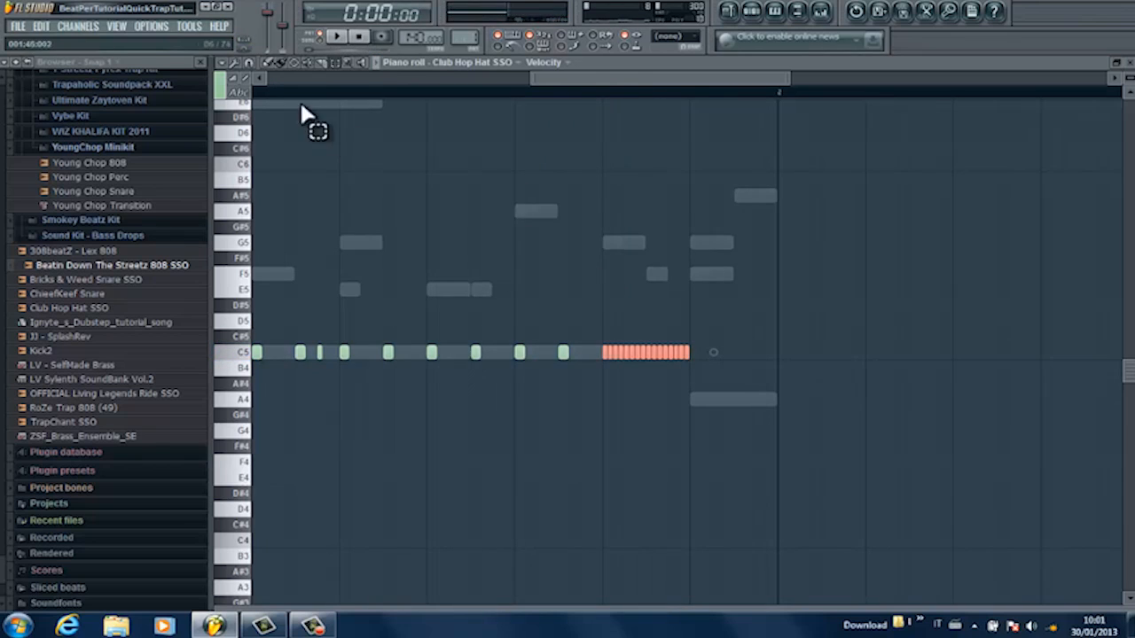
# Step: Change the piano roll snap and place quarter-step C5 hats one third and two thirds into the last beat
pyautogui.click(249, 62)
pyautogui.click(281, 144)
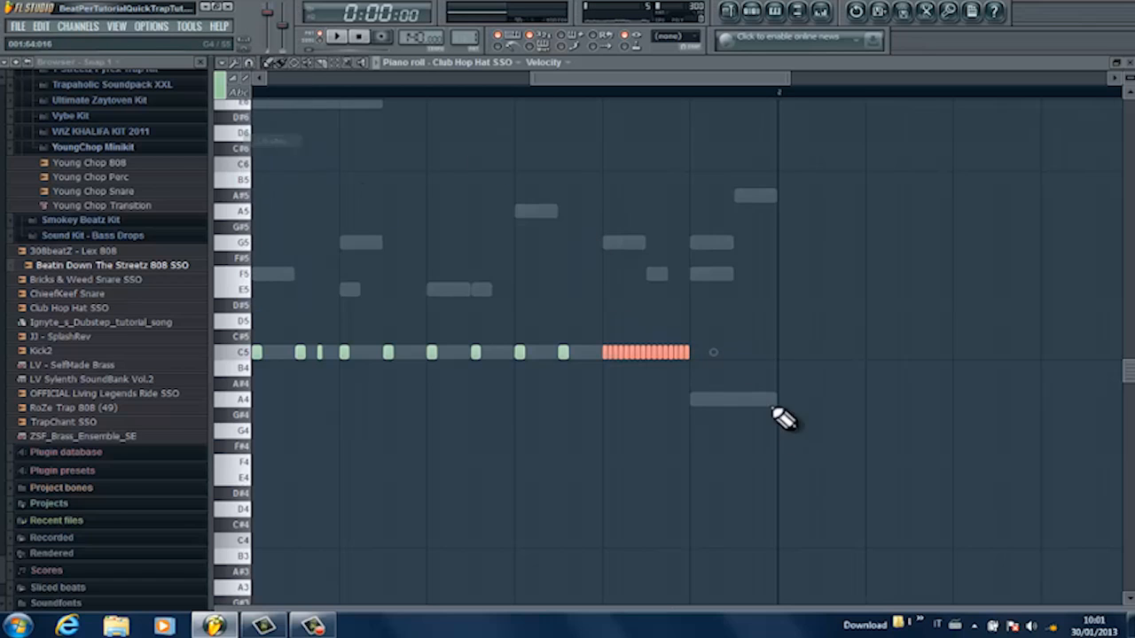
pyautogui.click(722, 353)
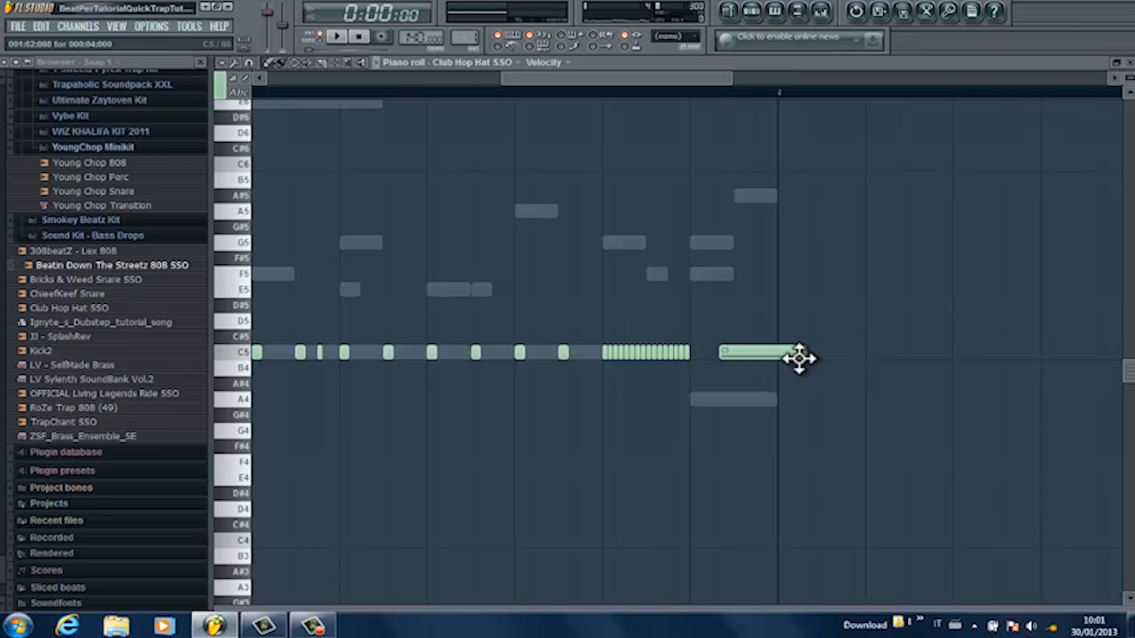
pyautogui.rightClick(792, 355)
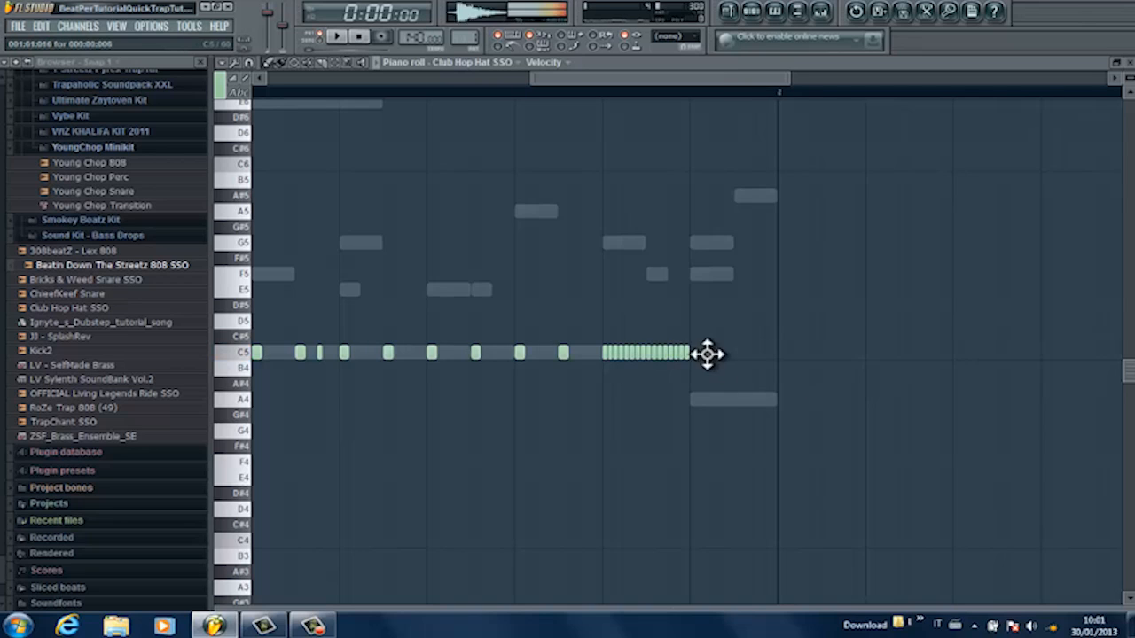
pyautogui.click(721, 352)
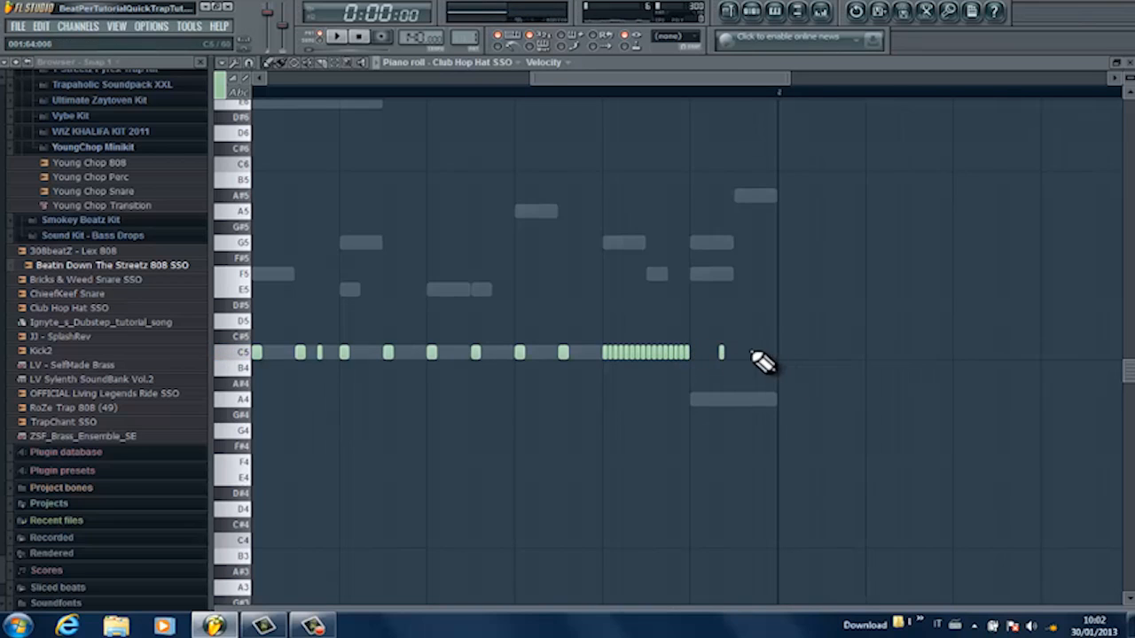
pyautogui.click(750, 353)
# Step: Play the pattern and examine the final hat roll and the two closing hits up close
pyautogui.press('space')
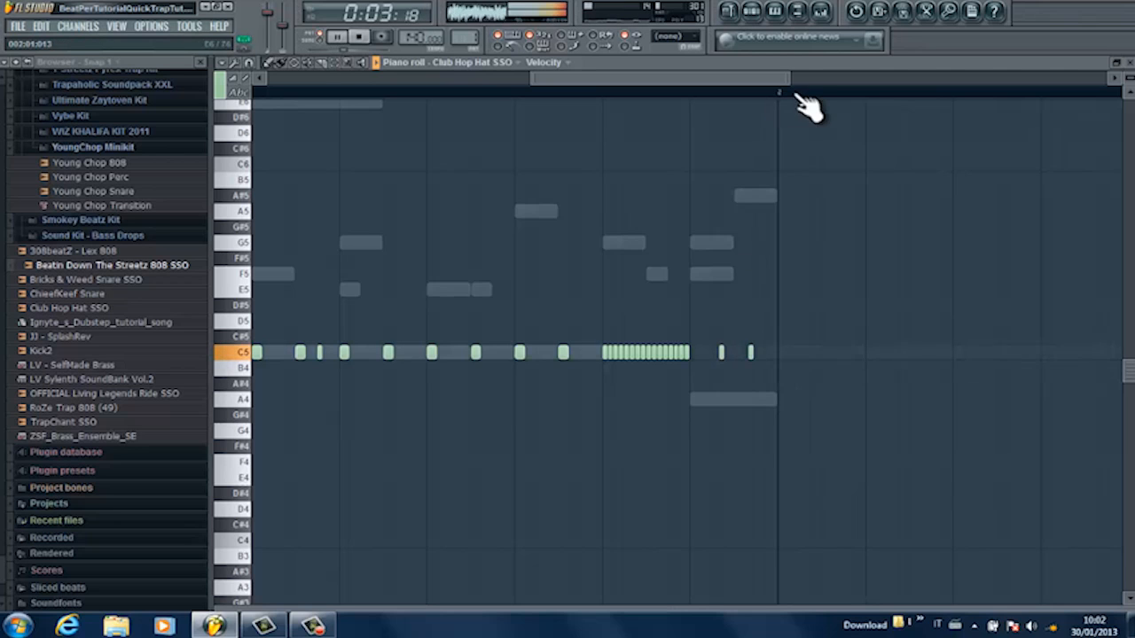
pyautogui.moveTo(790, 77); pyautogui.dragTo(600, 79)
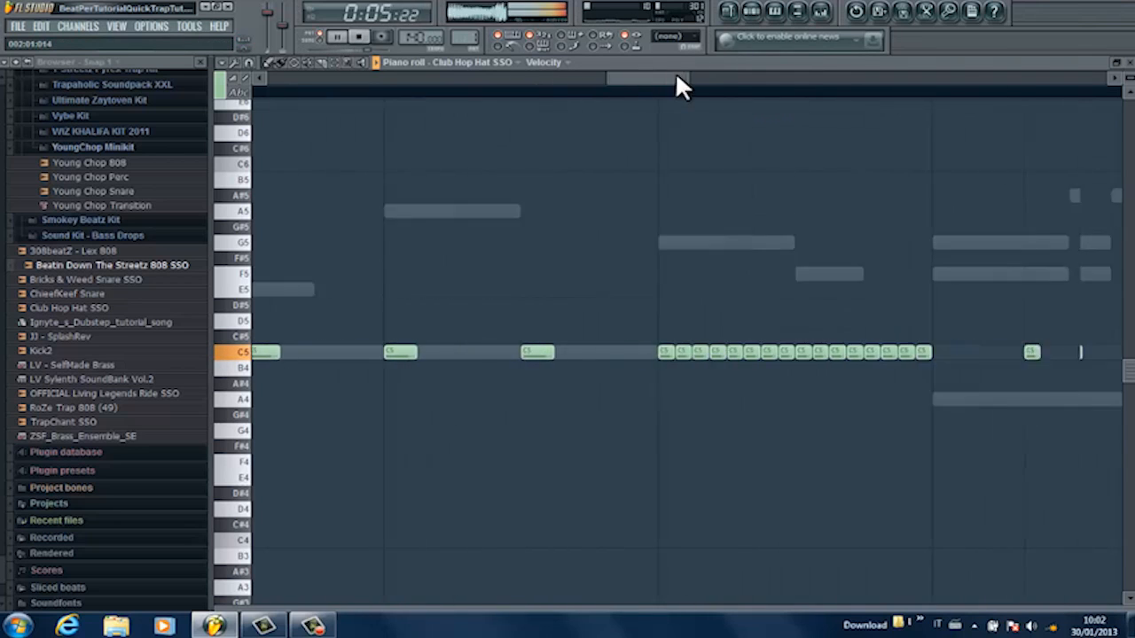
pyautogui.moveTo(675, 76); pyautogui.dragTo(697, 81)
pyautogui.press('space')
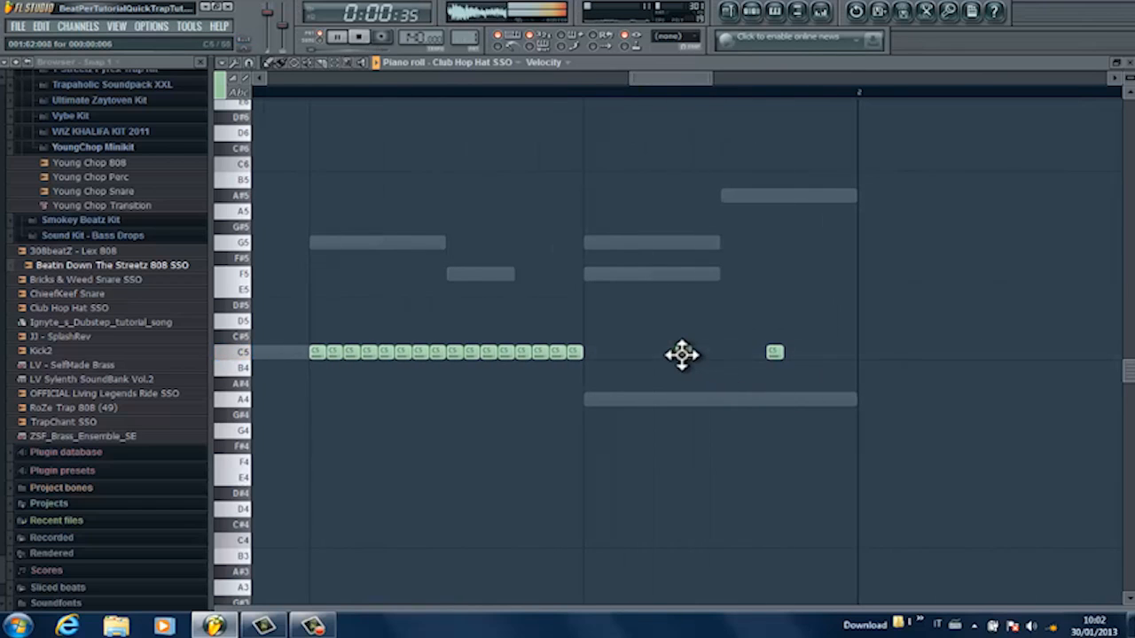
pyautogui.click(682, 355)
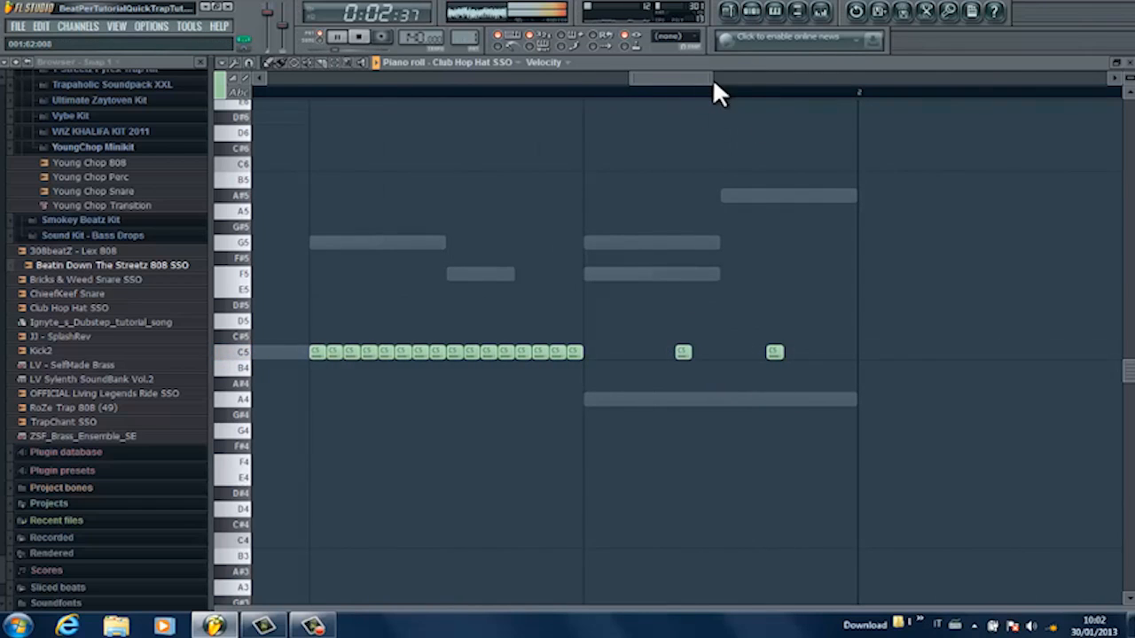
pyautogui.press('space')
pyautogui.click(286, 93)
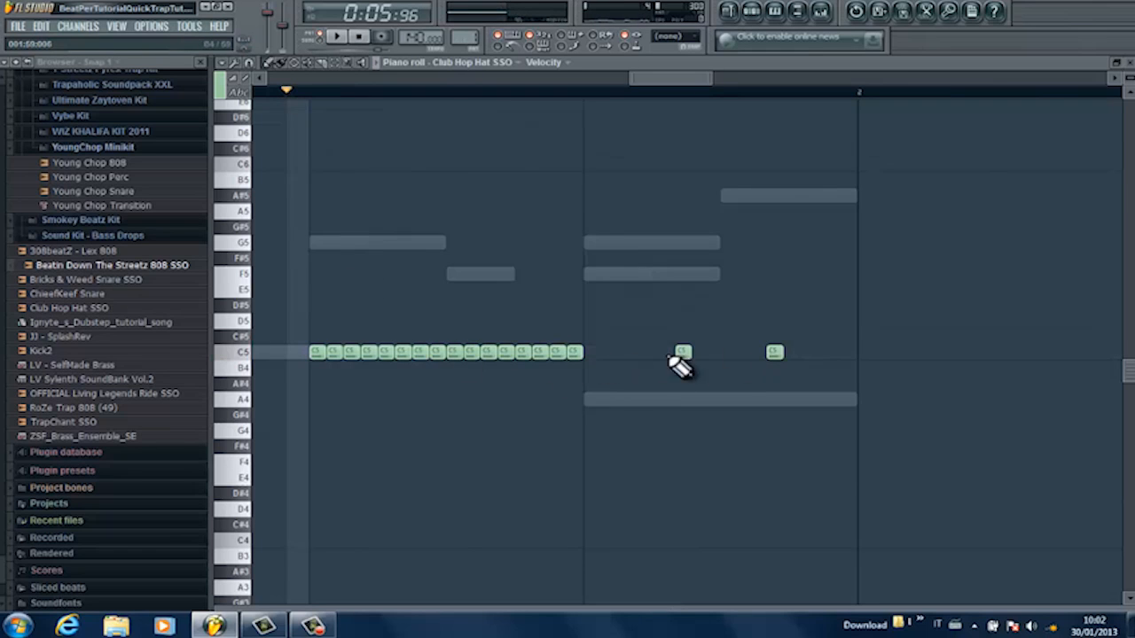
pyautogui.moveTo(714, 78); pyautogui.dragTo(984, 78)
pyautogui.moveTo(638, 75); pyautogui.dragTo(367, 84)
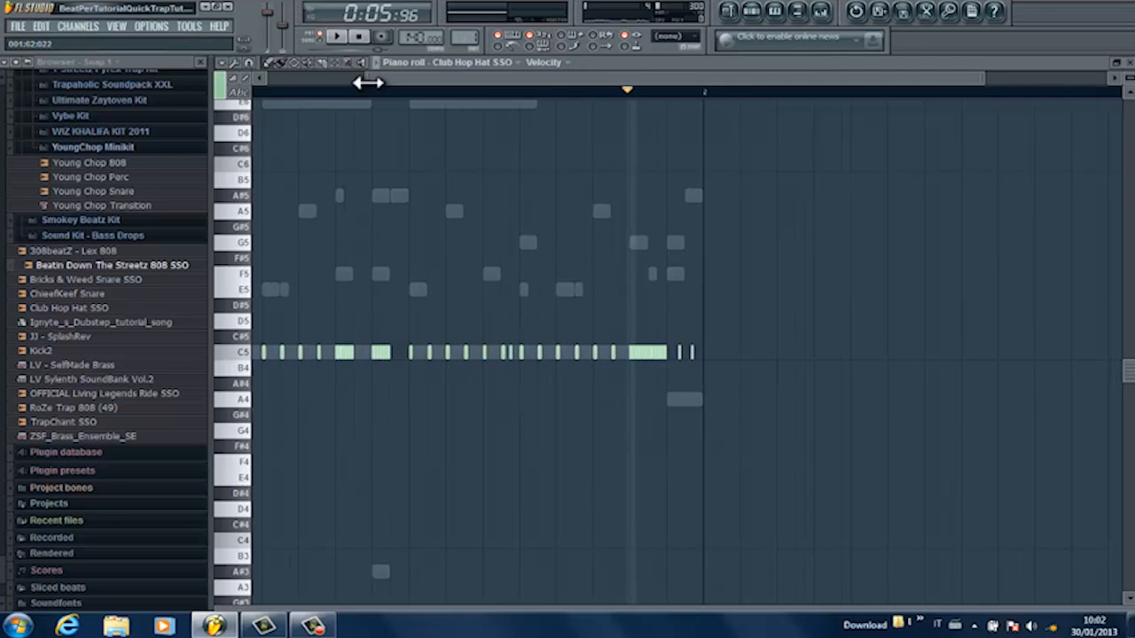
# Step: Play the pattern from several points along the timeline to check the hi-hat rolls against the other channels
pyautogui.press('space')
pyautogui.click(583, 92)
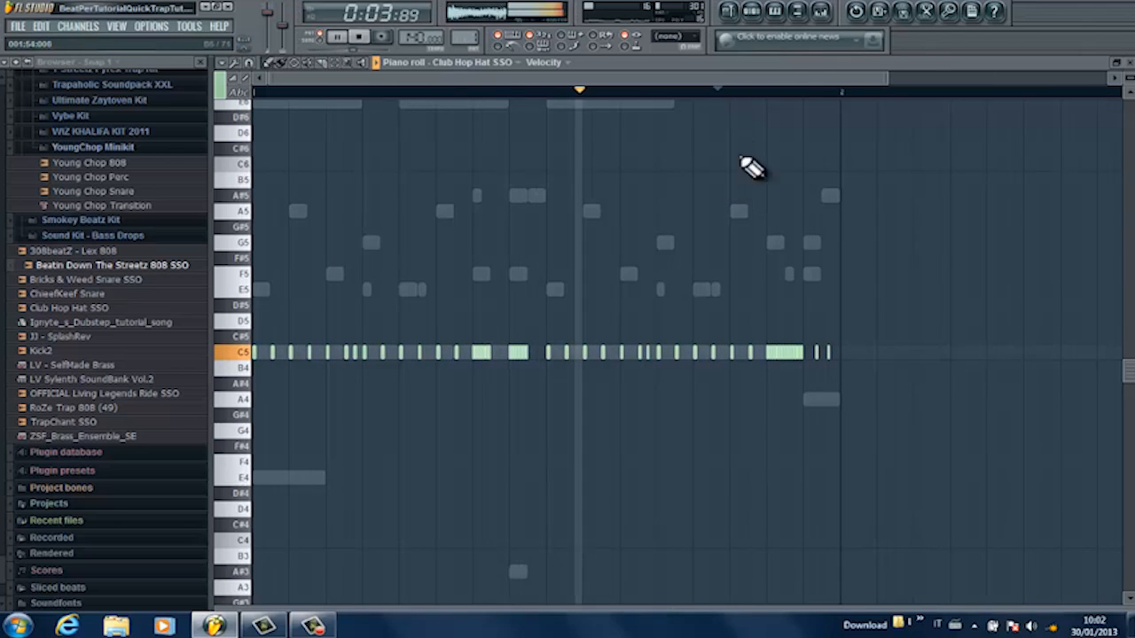
pyautogui.click(717, 90)
pyautogui.moveTo(888, 77); pyautogui.dragTo(695, 72)
pyautogui.click(526, 90)
pyautogui.press('space')
pyautogui.click(428, 90)
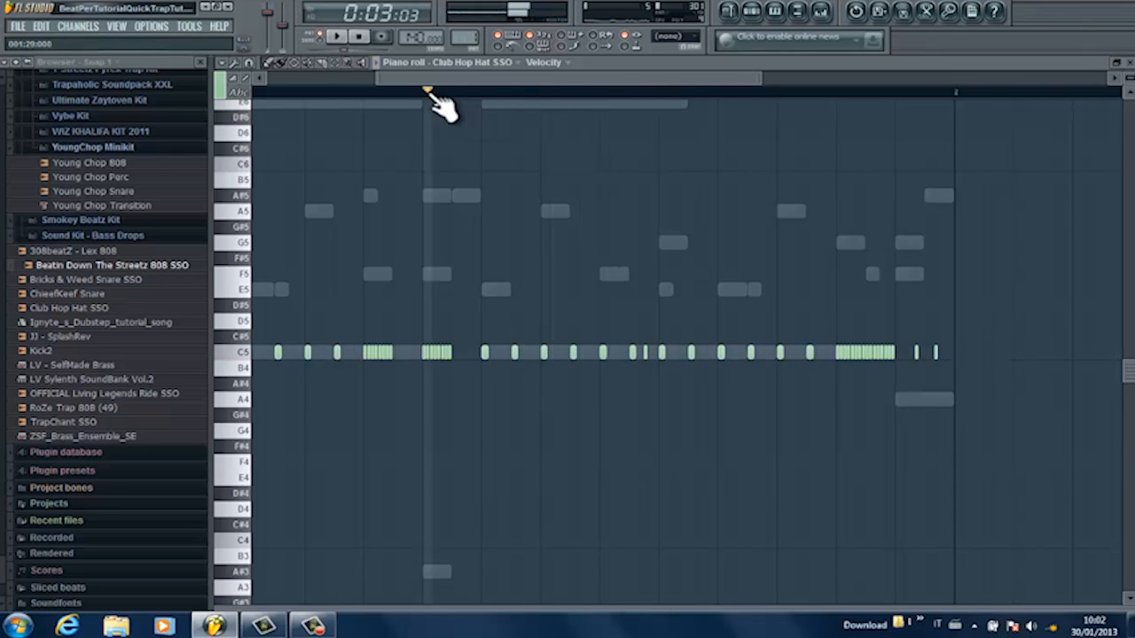
pyautogui.press('space')
pyautogui.click(328, 89)
pyautogui.press('space')
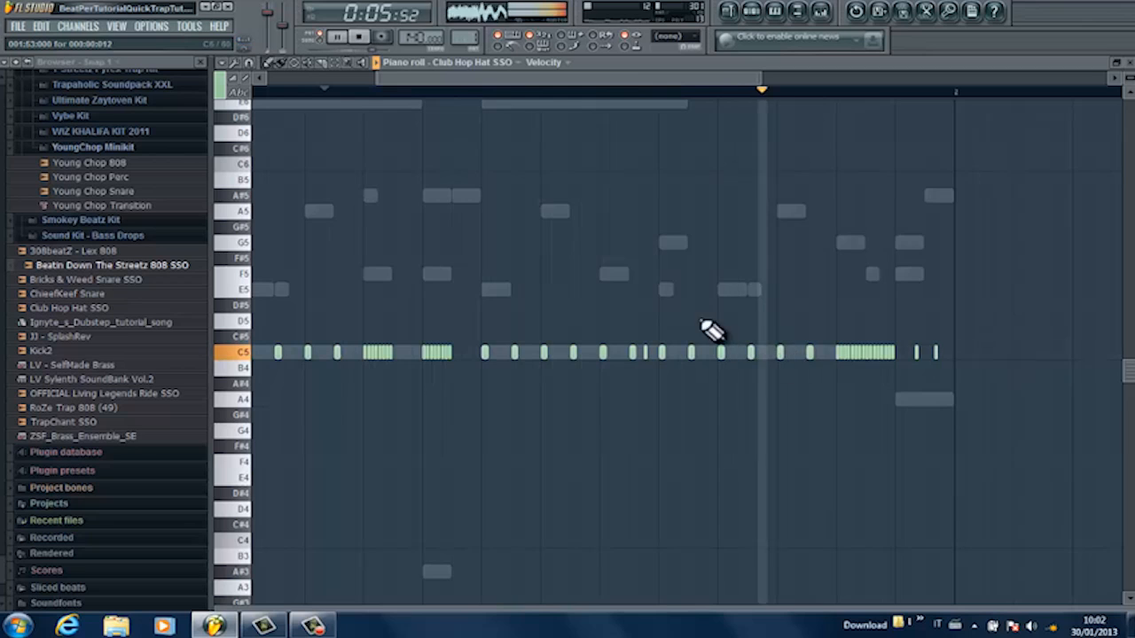
pyautogui.click(357, 90)
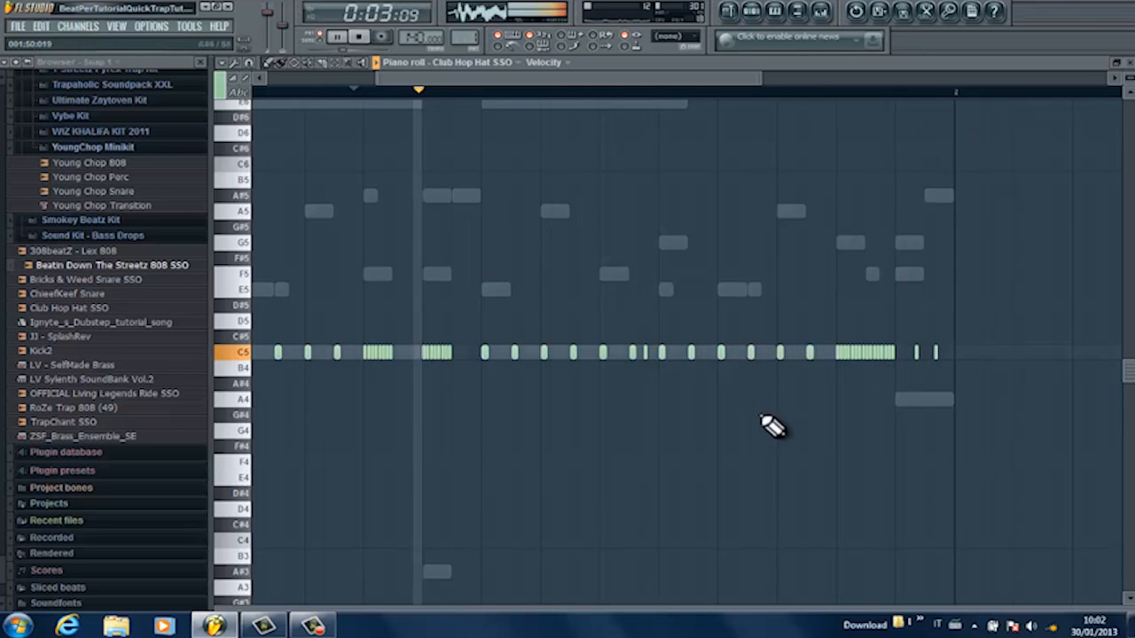
pyautogui.press('space')
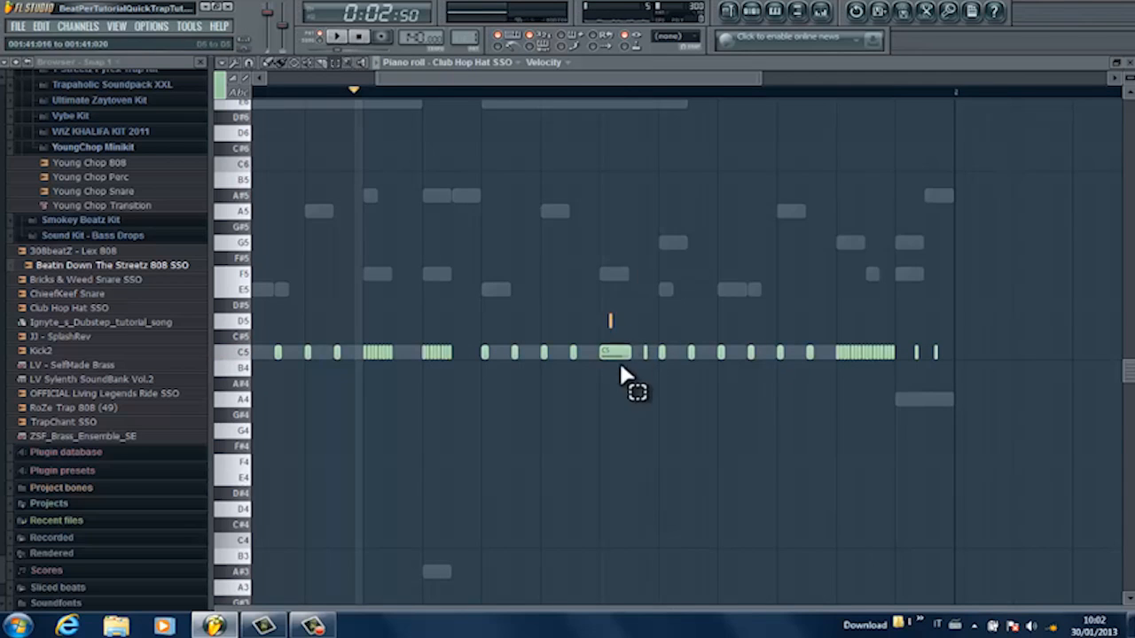
# Step: Chop the long C5 hat on step 41 into a roll with the default pattern, play it and save the project
pyautogui.hotkey('alt', 'u')
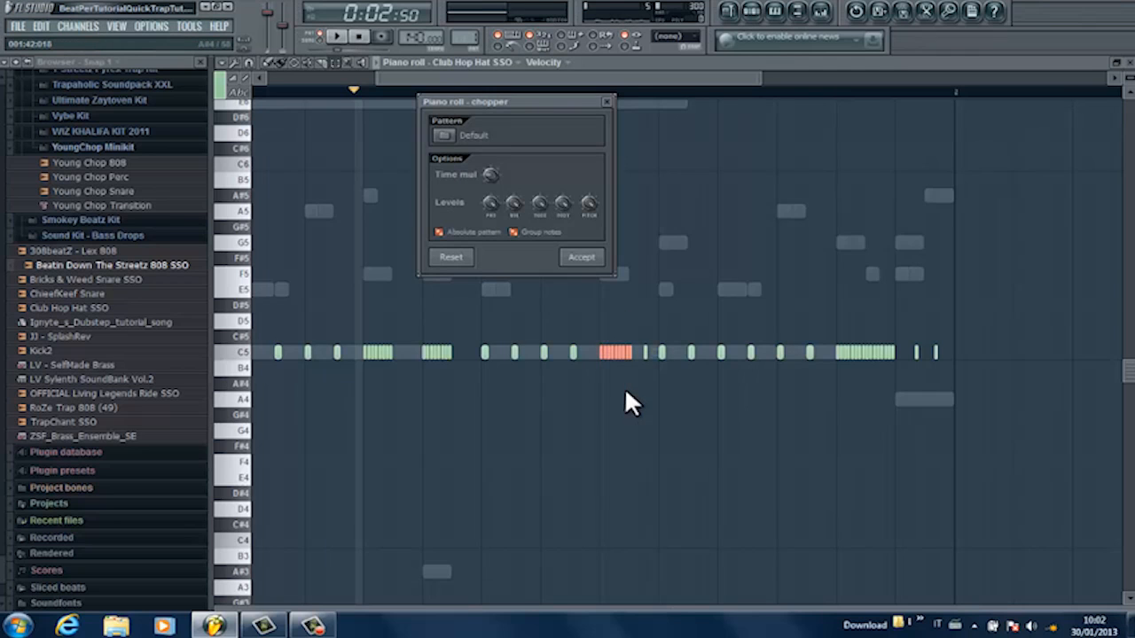
pyautogui.click(575, 257)
pyautogui.press('space')
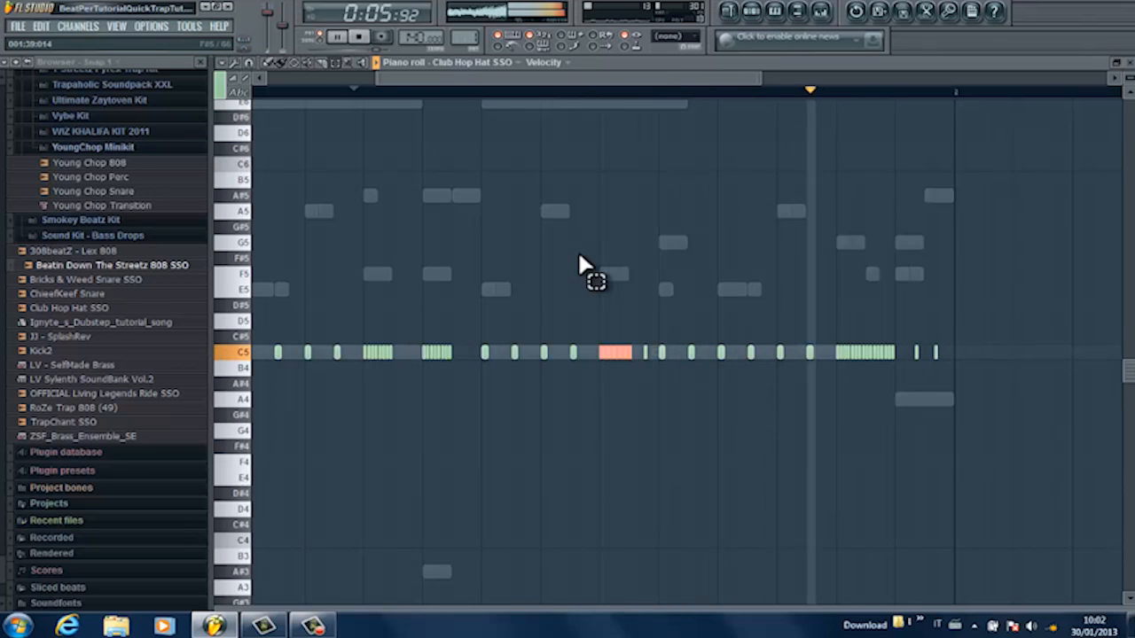
pyautogui.press('space')
pyautogui.click(19, 29)
pyautogui.click(54, 84)
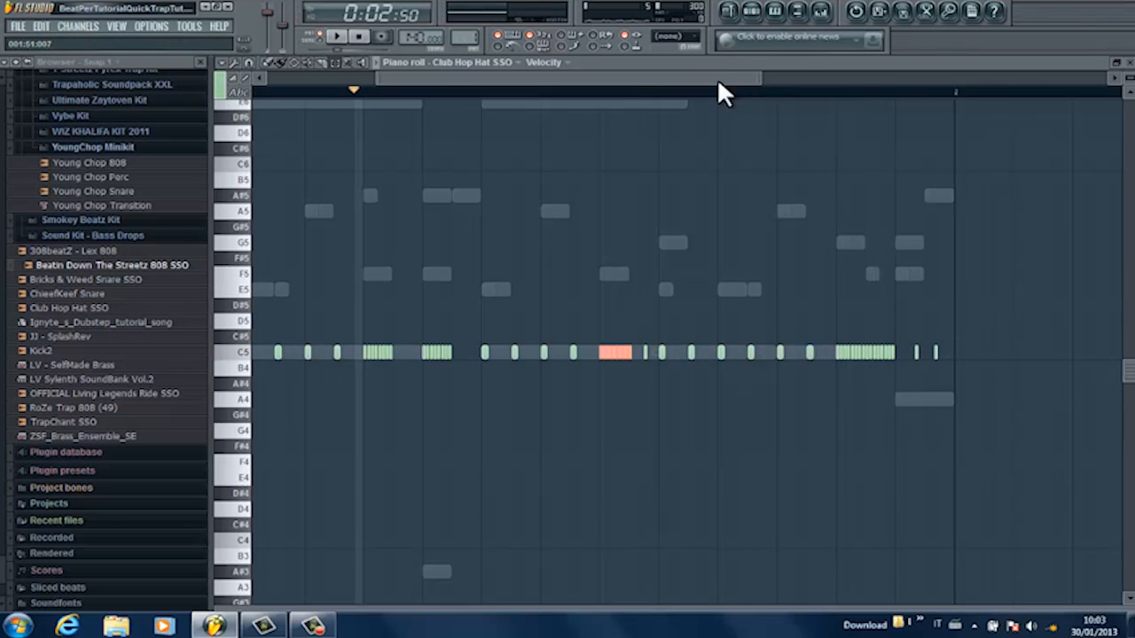
# Step: Return to the step sequencer and play the whole pattern to check the new hat roll with all channels
pyautogui.hscroll(-2, 718, 82)
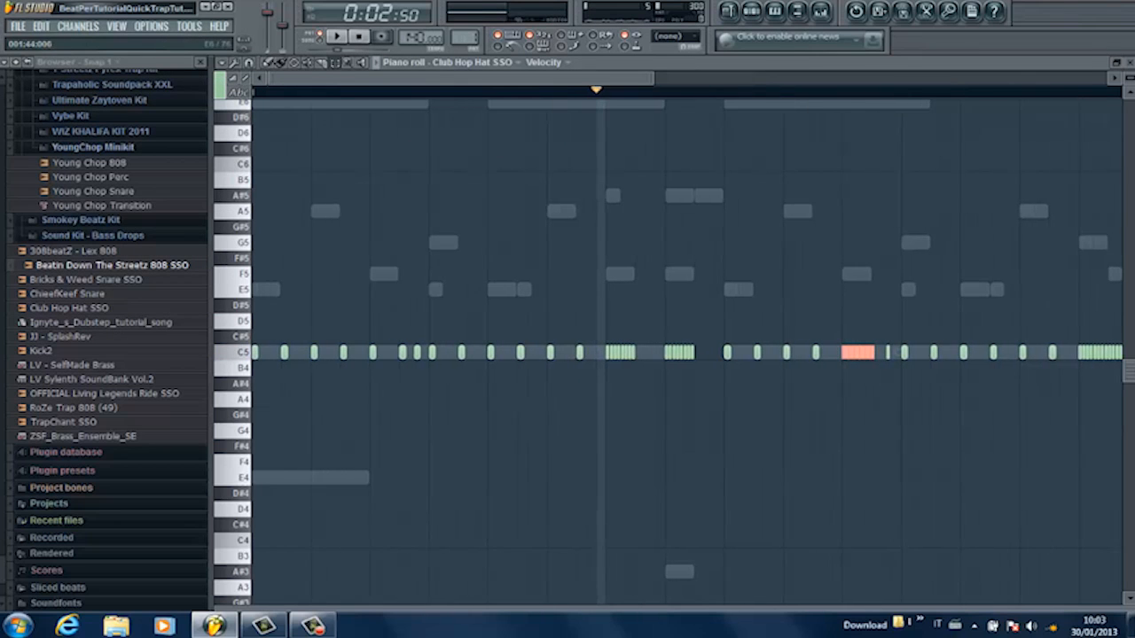
pyautogui.click(1129, 64)
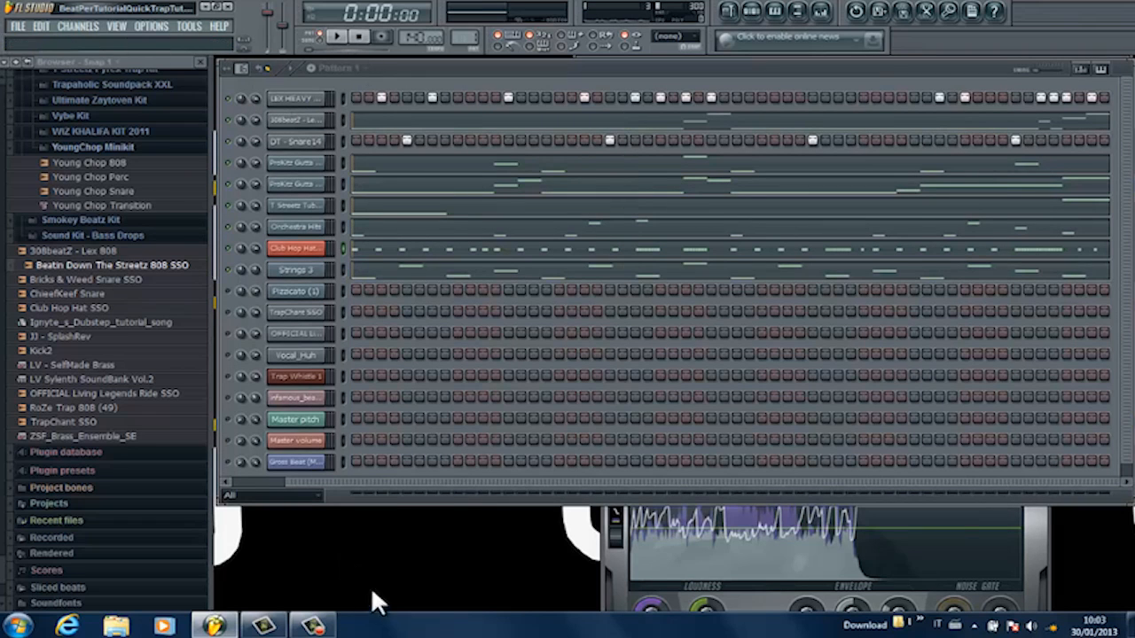
pyautogui.press('space')
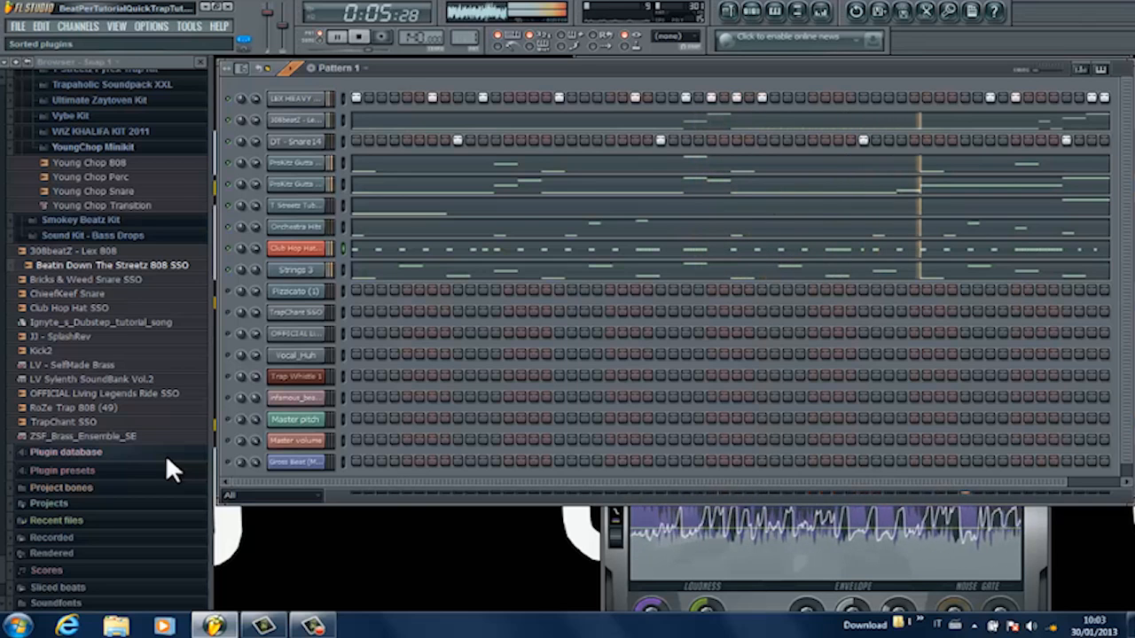
pyautogui.press('space')
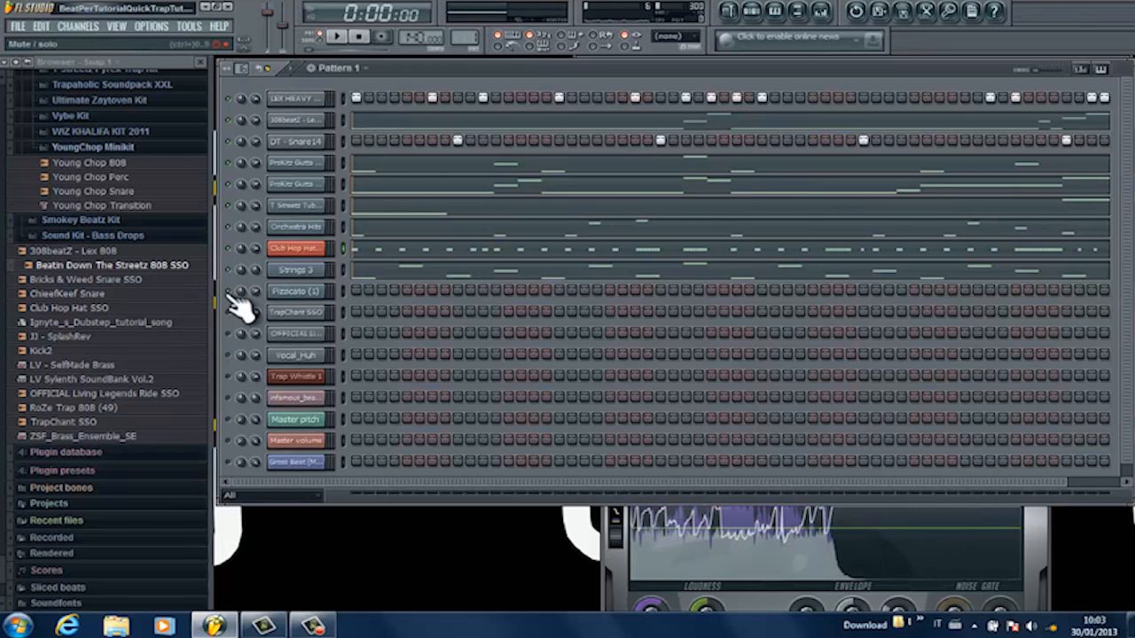
# Step: In the Pizzicato channel's piano roll, place one-step notes: E5 on steps 1 and 5, A5 on step 7 and F5 on step 9
pyautogui.click(301, 294)
pyautogui.rightClick(321, 291)
pyautogui.click(340, 284)
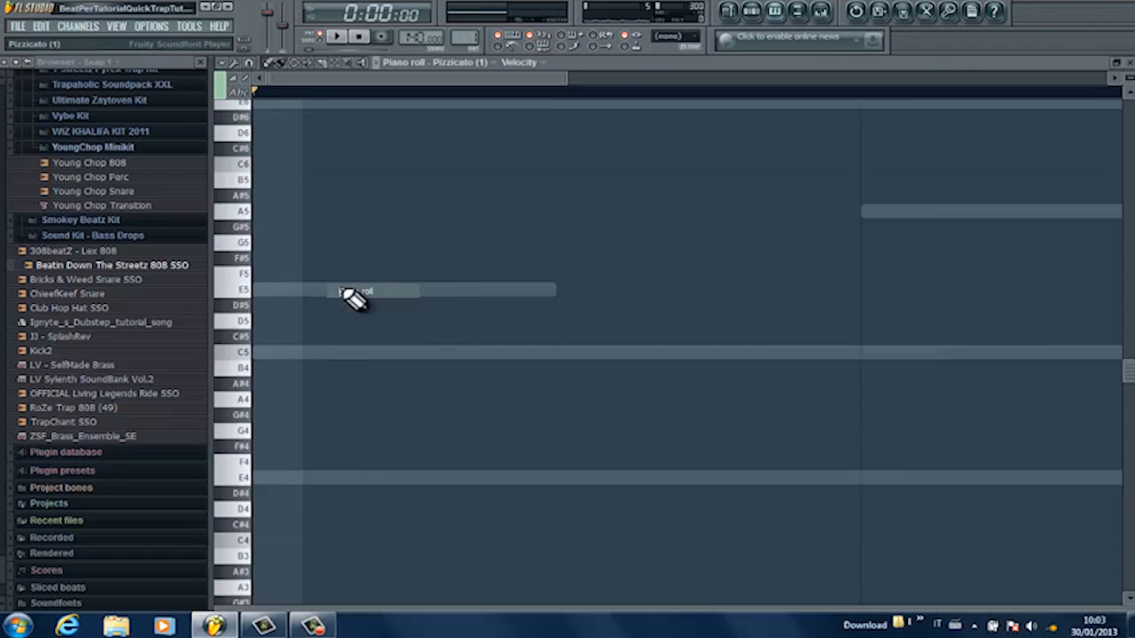
pyautogui.click(257, 291)
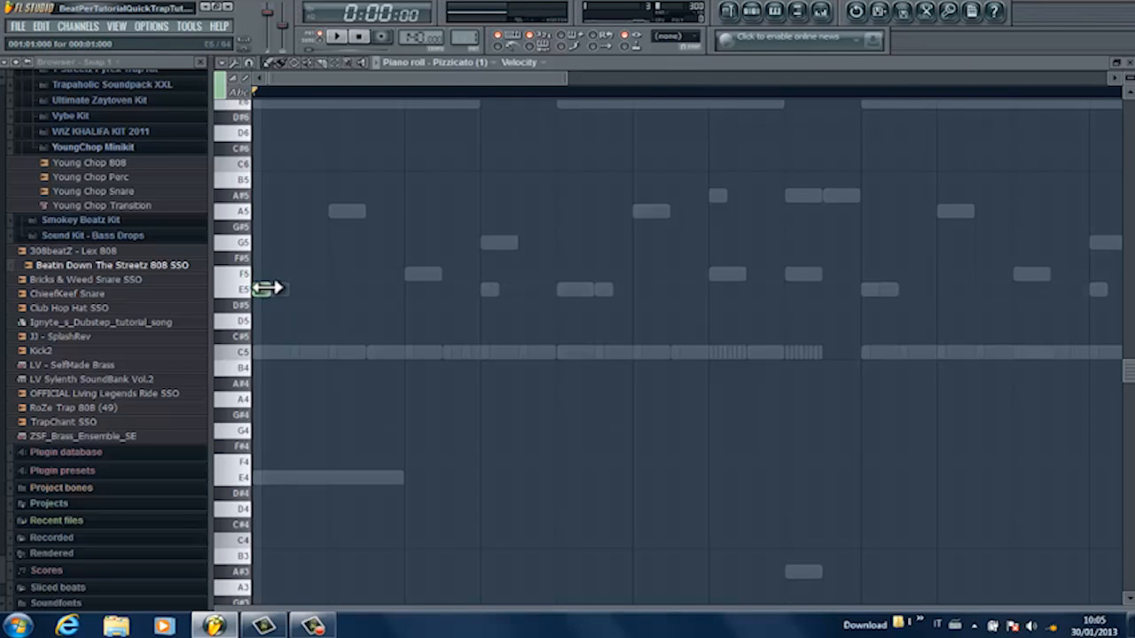
pyautogui.moveTo(537, 78); pyautogui.dragTo(385, 78)
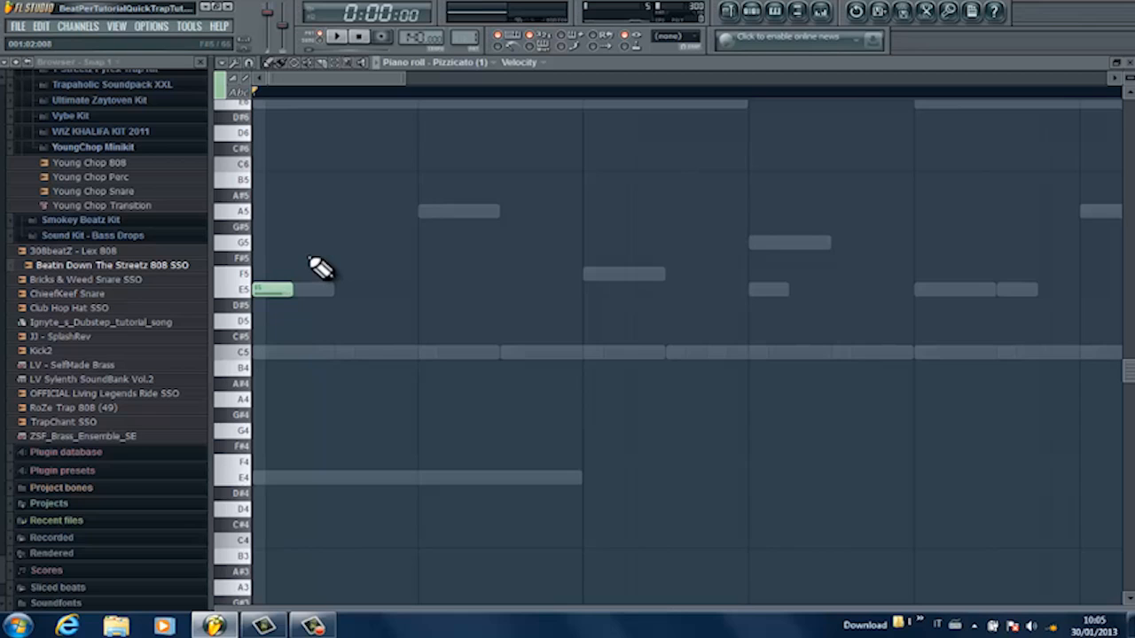
pyautogui.click(424, 291)
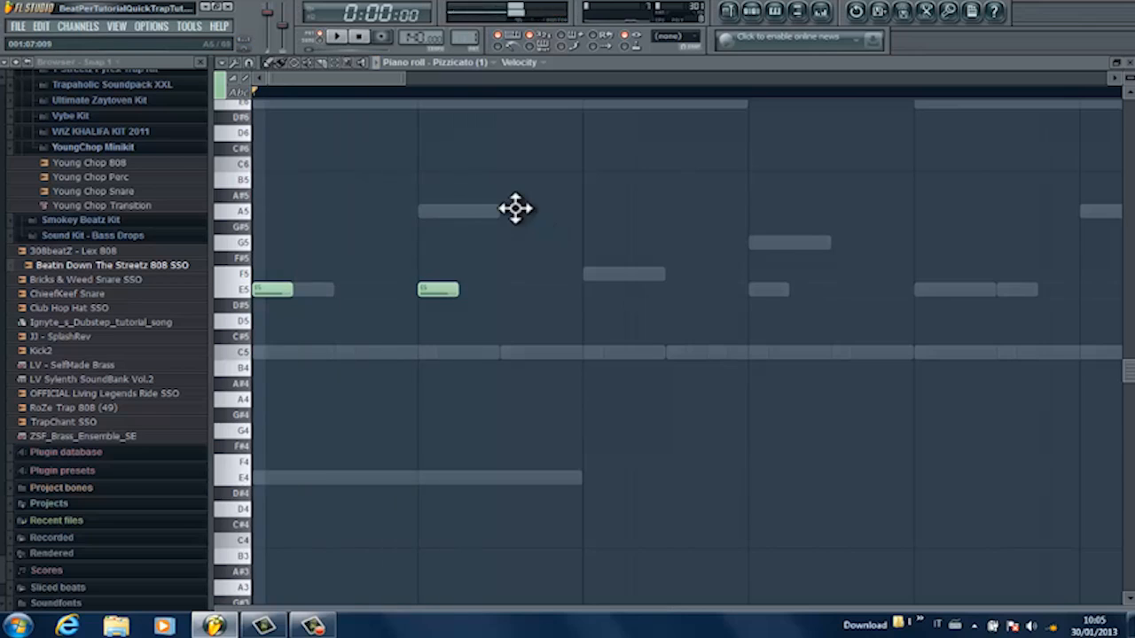
pyautogui.moveTo(529, 213); pyautogui.dragTo(516, 213)
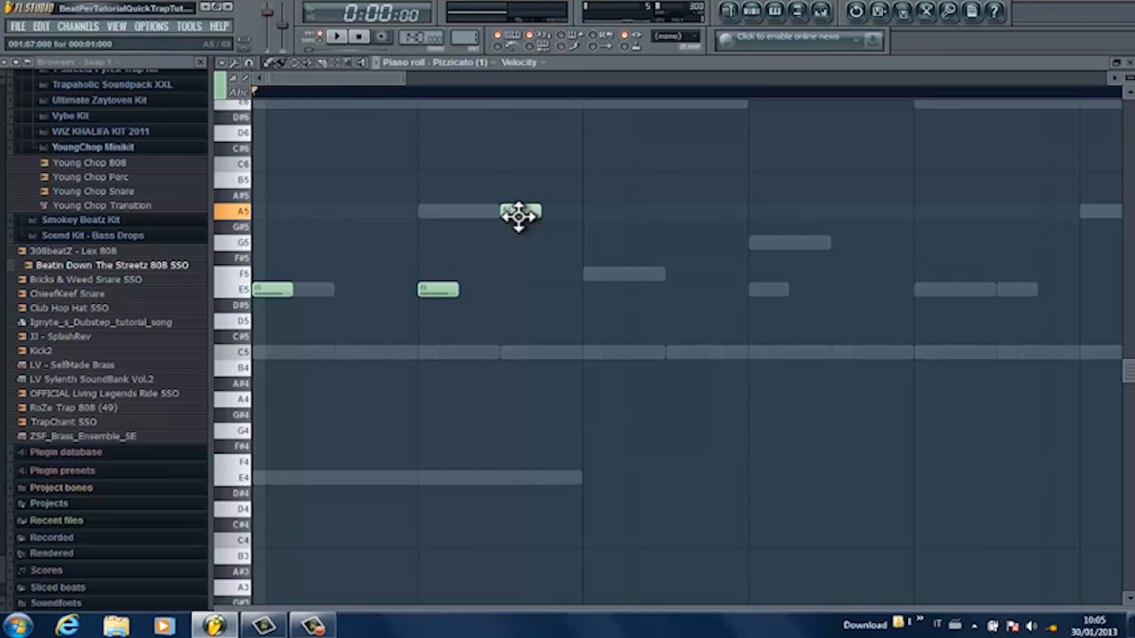
pyautogui.click(585, 274)
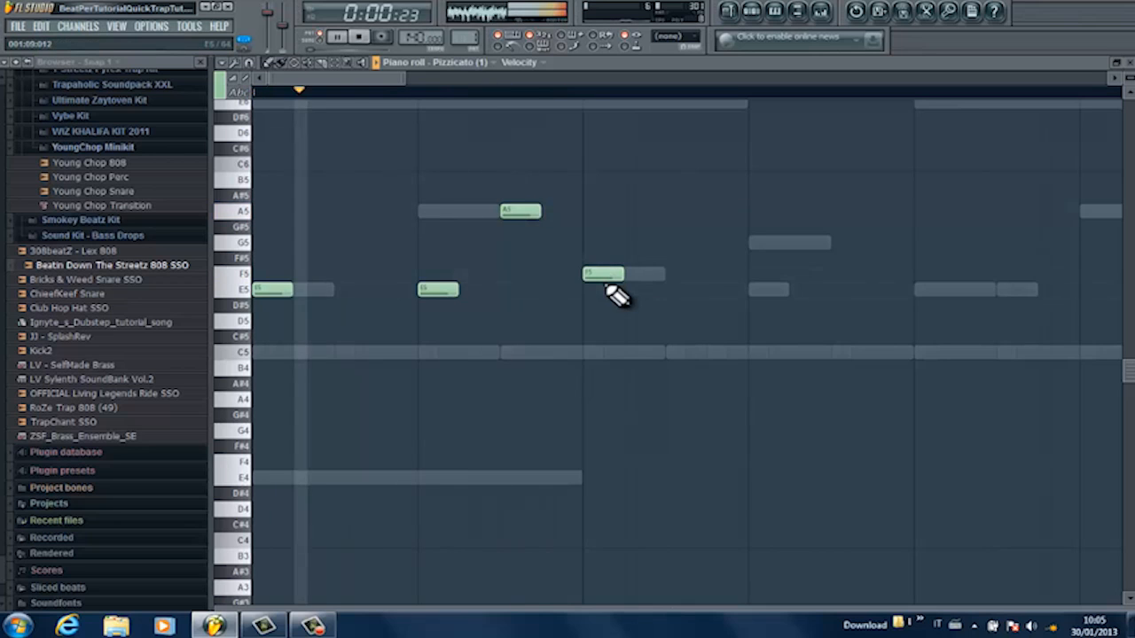
# Step: Play the first four pizzicato notes with the other channels, from both the piano roll and the step sequencer
pyautogui.press('space')
pyautogui.moveTo(401, 80); pyautogui.dragTo(462, 81)
pyautogui.click(1129, 63)
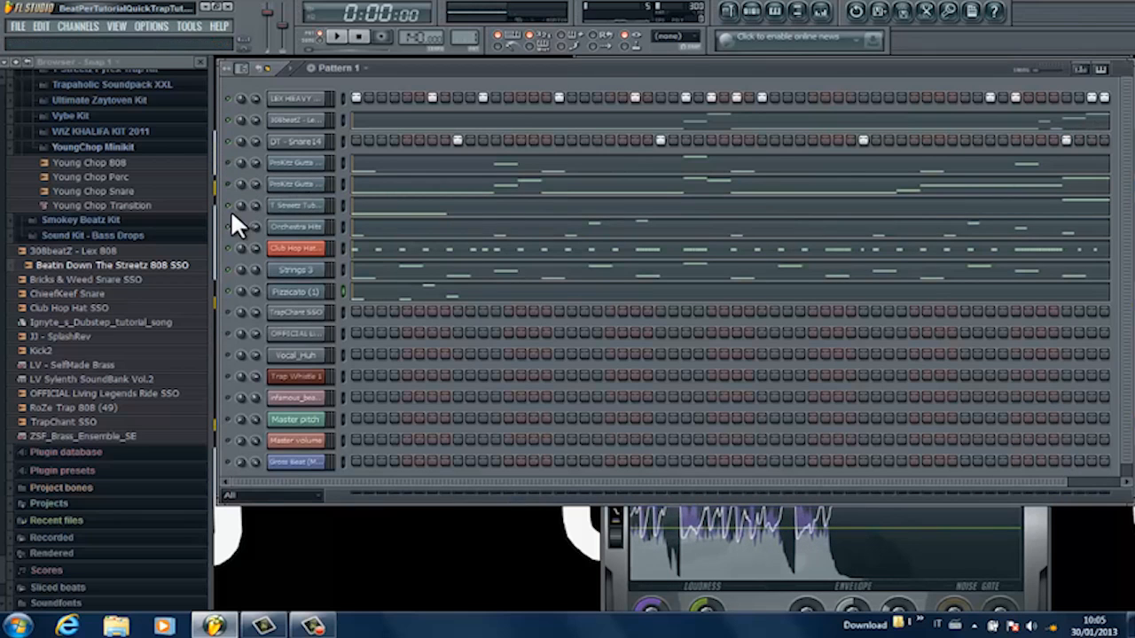
pyautogui.press('space')
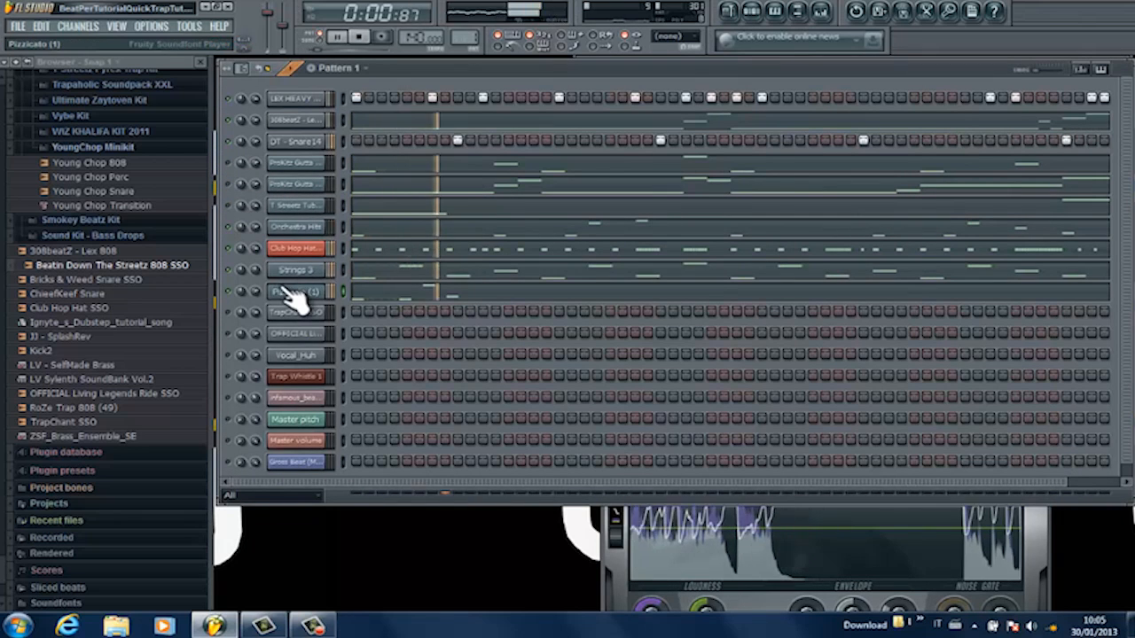
pyautogui.click(436, 300)
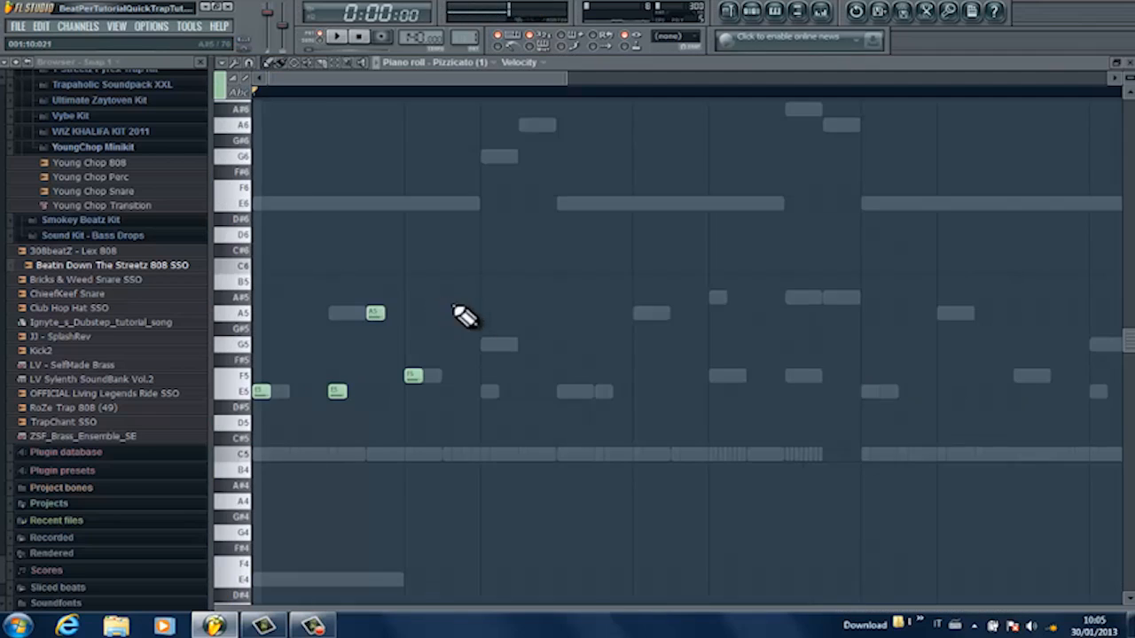
pyautogui.press('space')
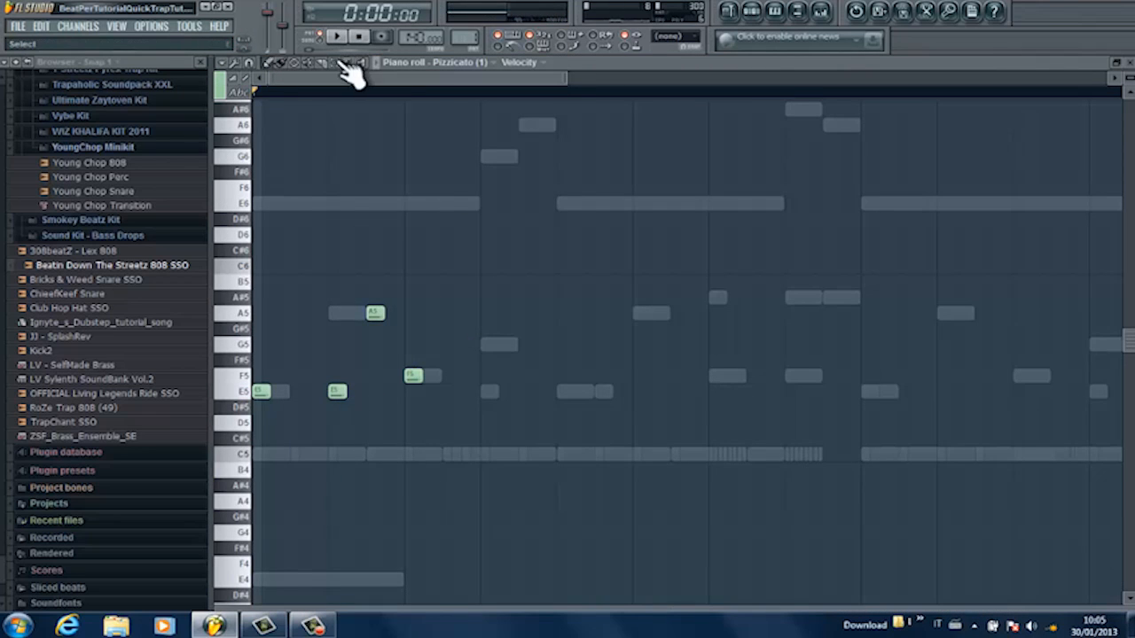
# Step: Duplicate the four pizzicato notes, position the copies to start on step 17, and play the pattern
pyautogui.moveTo(496, 289); pyautogui.dragTo(264, 422)
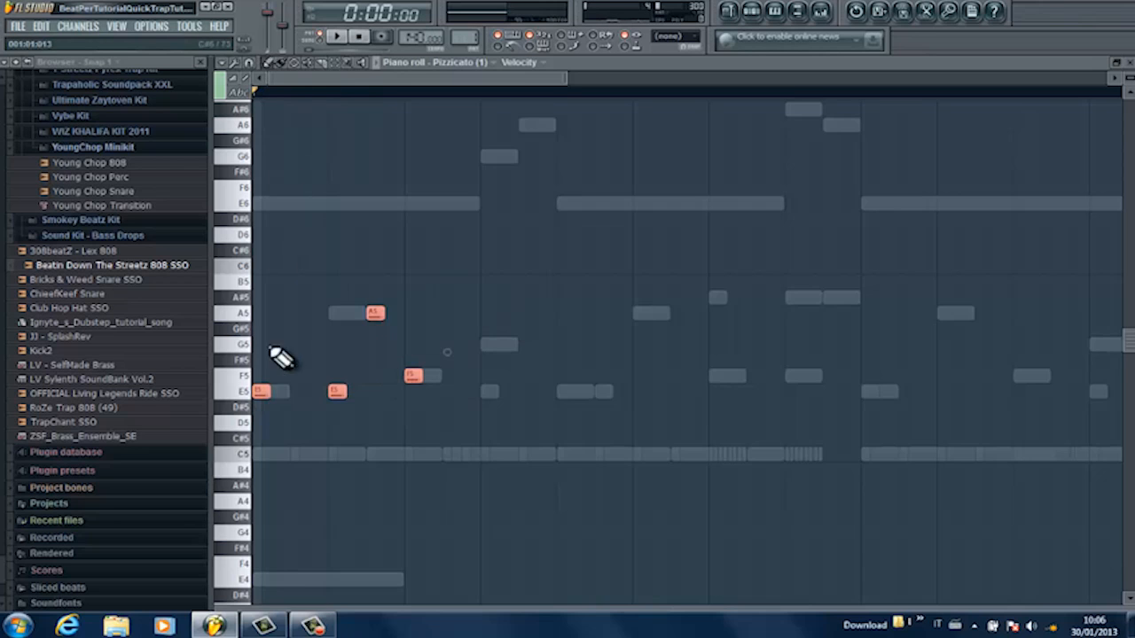
pyautogui.moveTo(264, 391); pyautogui.dragTo(491, 391)
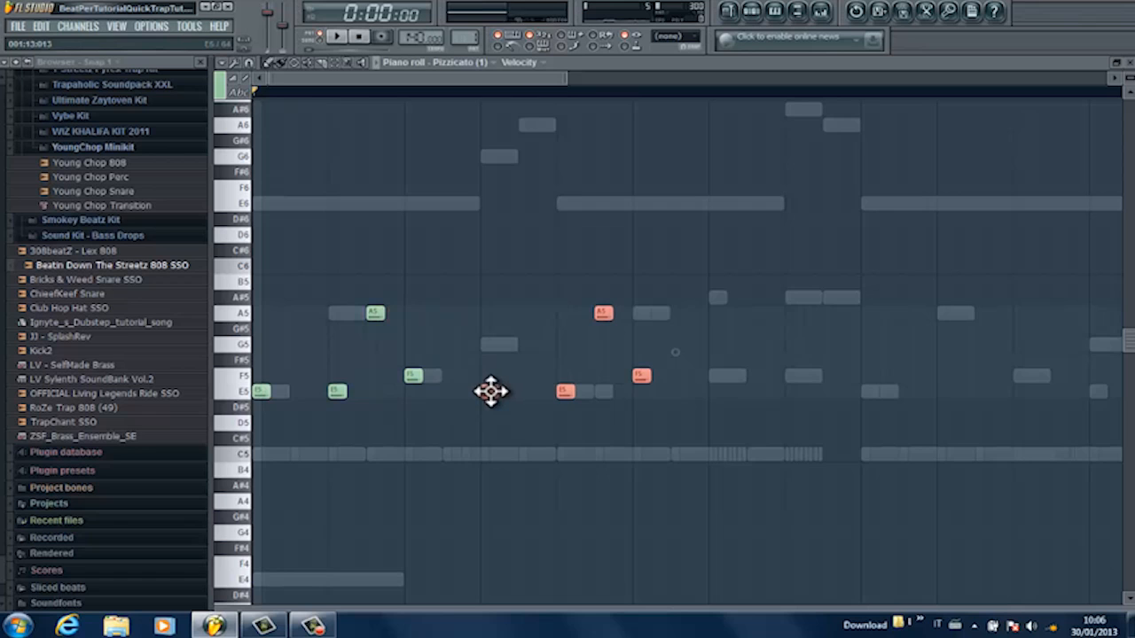
pyautogui.press('space')
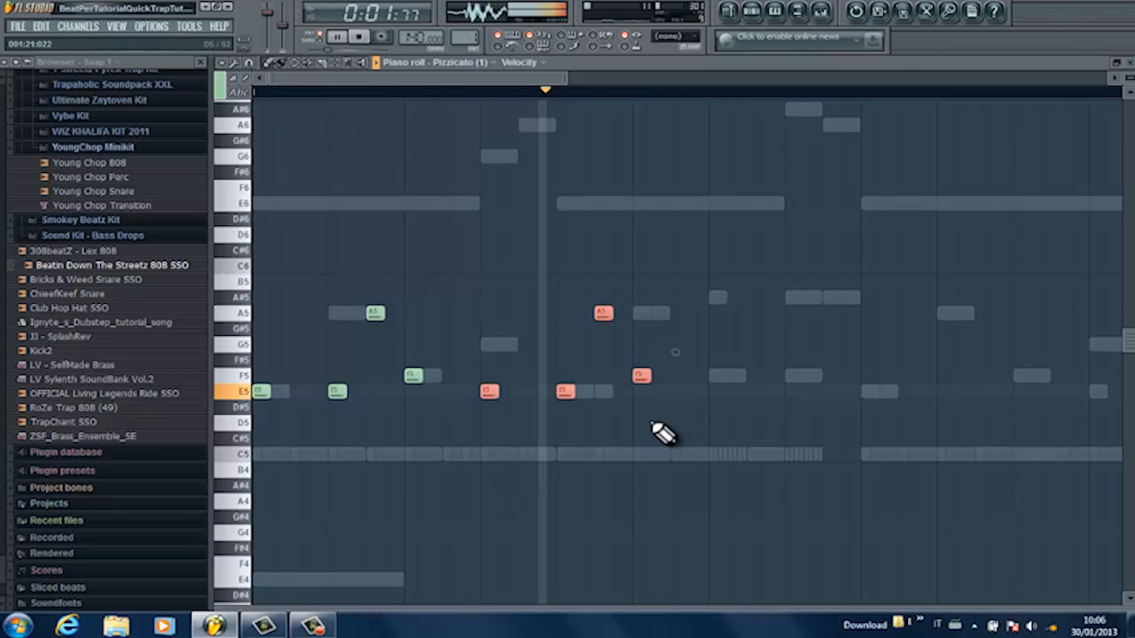
pyautogui.press('space')
pyautogui.moveTo(503, 393); pyautogui.dragTo(567, 395)
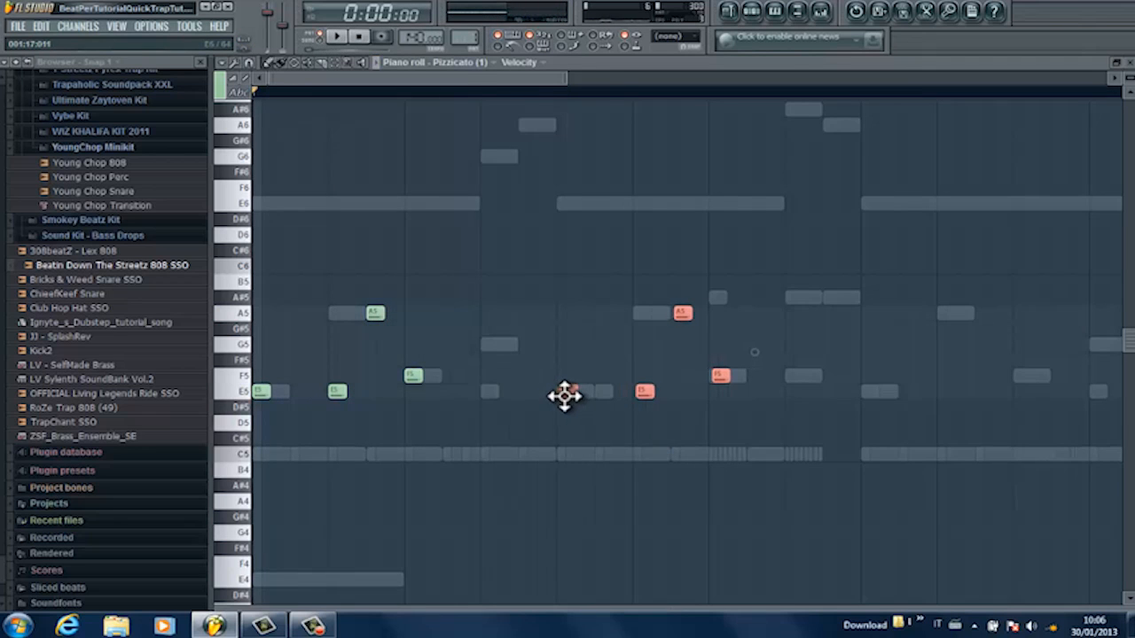
pyautogui.press('space')
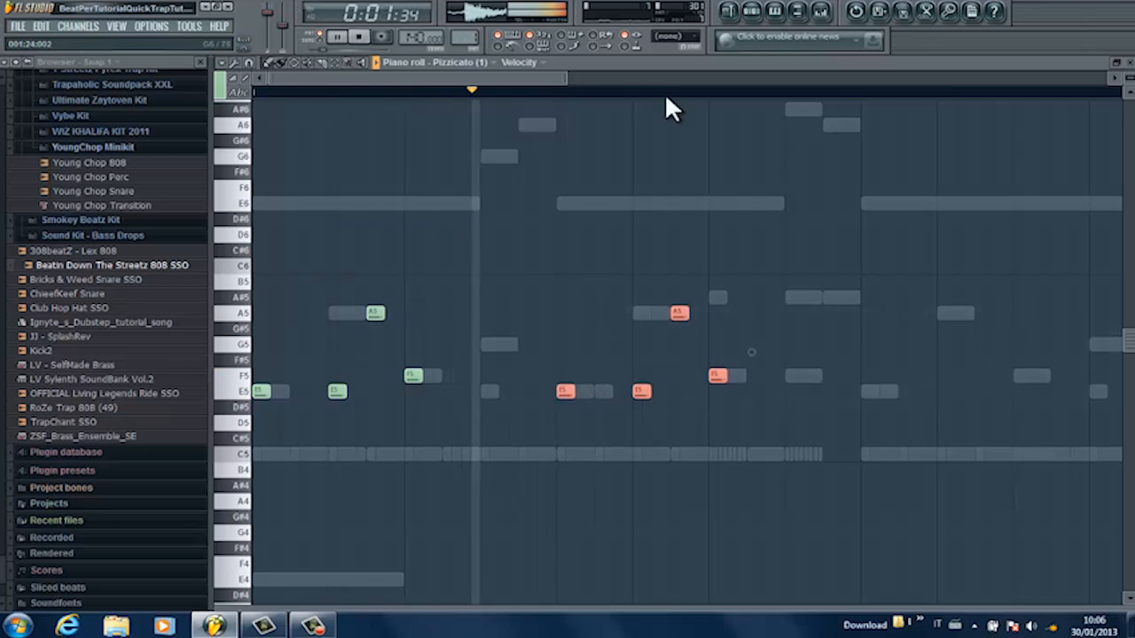
# Step: Deselect the copied notes and add one-step A#5 pizzicato notes on steps 29 and 31, checking them by playback
pyautogui.moveTo(567, 76); pyautogui.dragTo(625, 77)
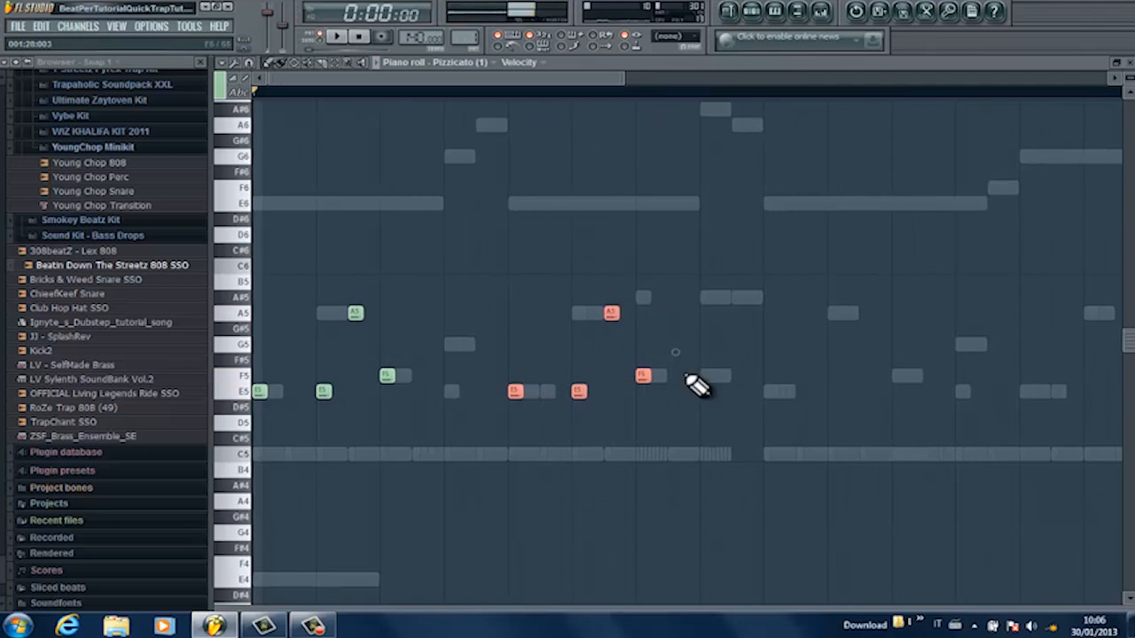
pyautogui.rightClick(671, 307)
pyautogui.click(672, 299)
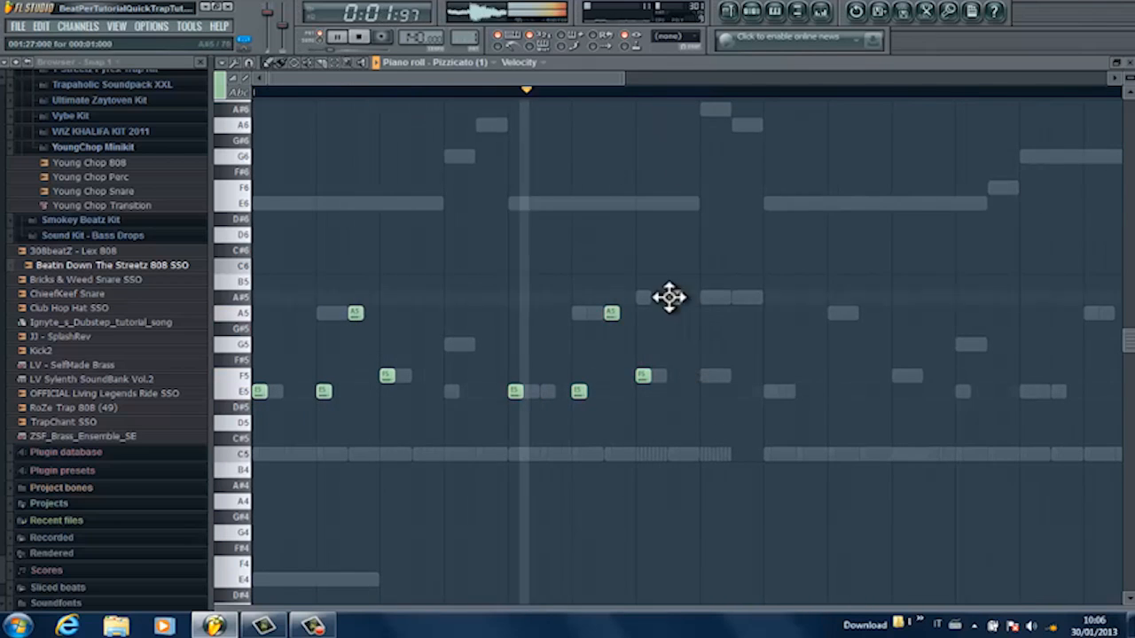
pyautogui.press('space')
pyautogui.moveTo(675, 302); pyautogui.dragTo(698, 300)
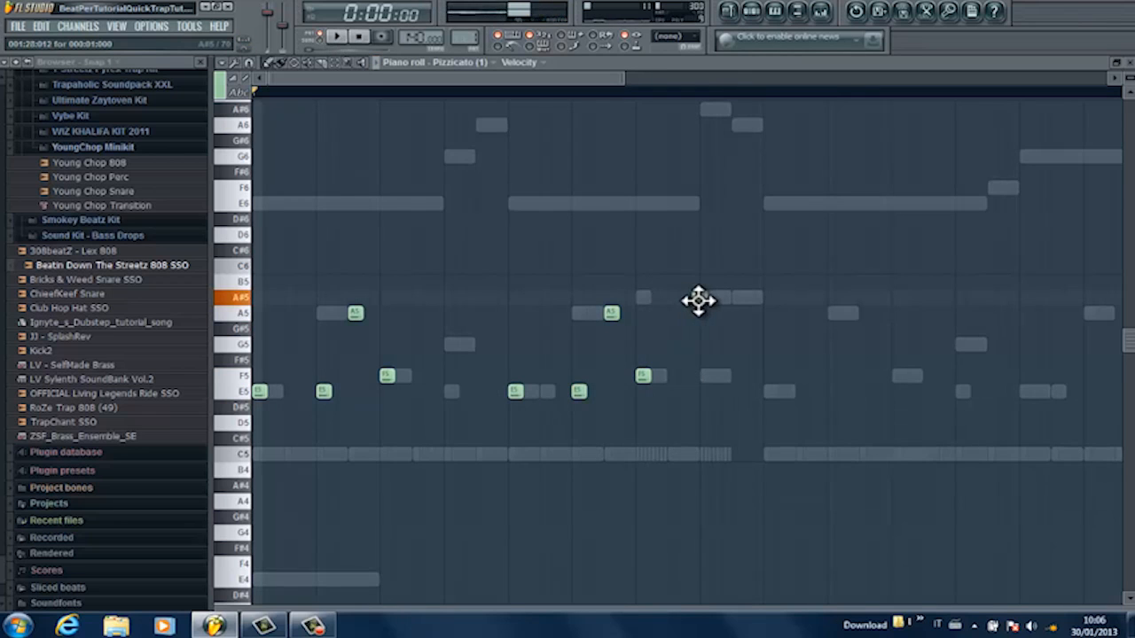
pyautogui.press('space')
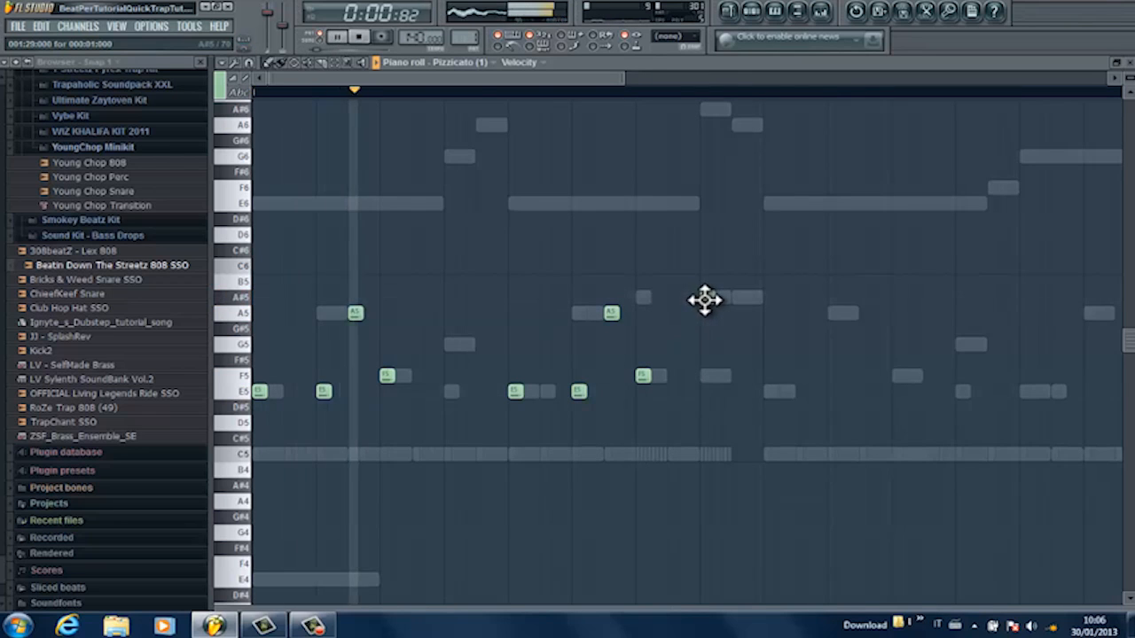
pyautogui.click(738, 298)
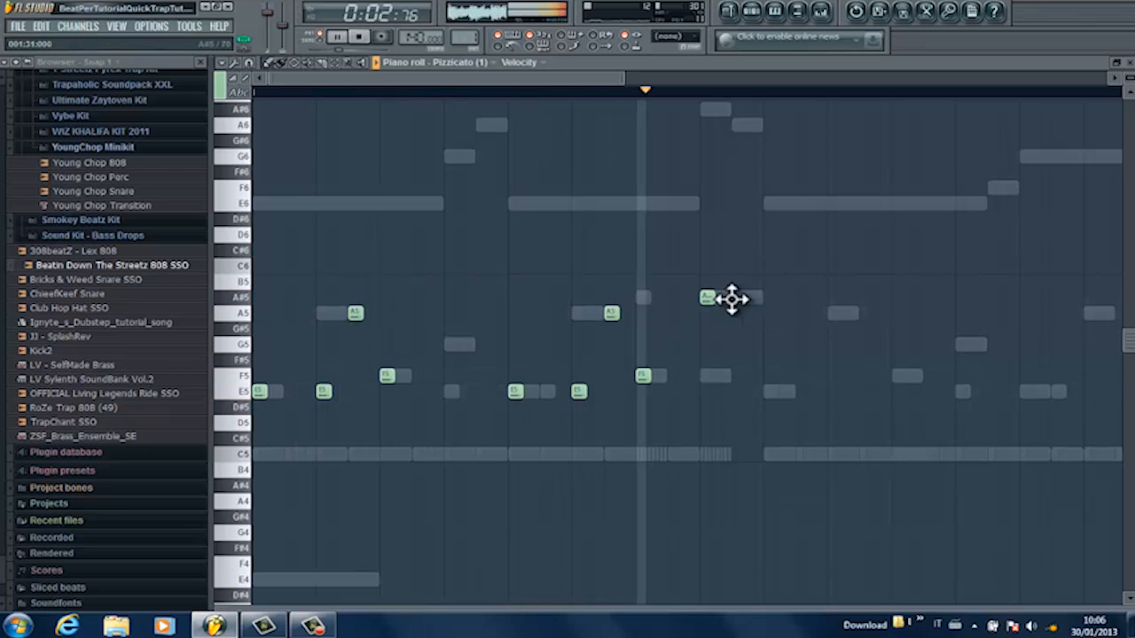
pyautogui.press('space')
# Step: Duplicate the entire pizzicato phrase to start on step 33, play it and deselect the copied notes
pyautogui.moveTo(626, 79); pyautogui.dragTo(715, 78)
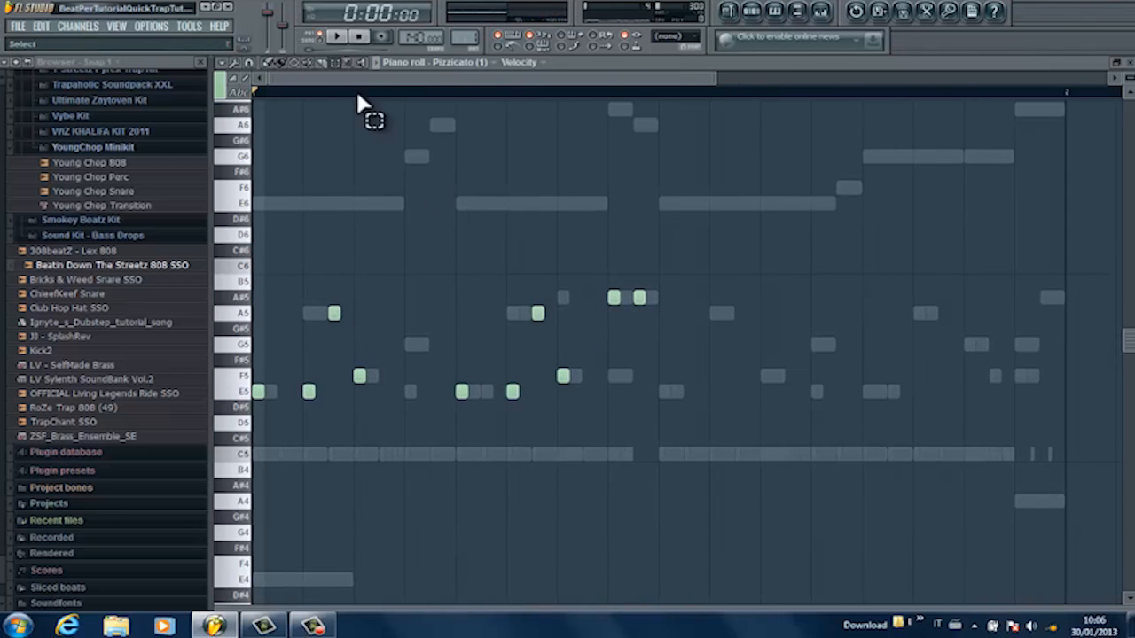
pyautogui.moveTo(693, 245); pyautogui.dragTo(226, 477)
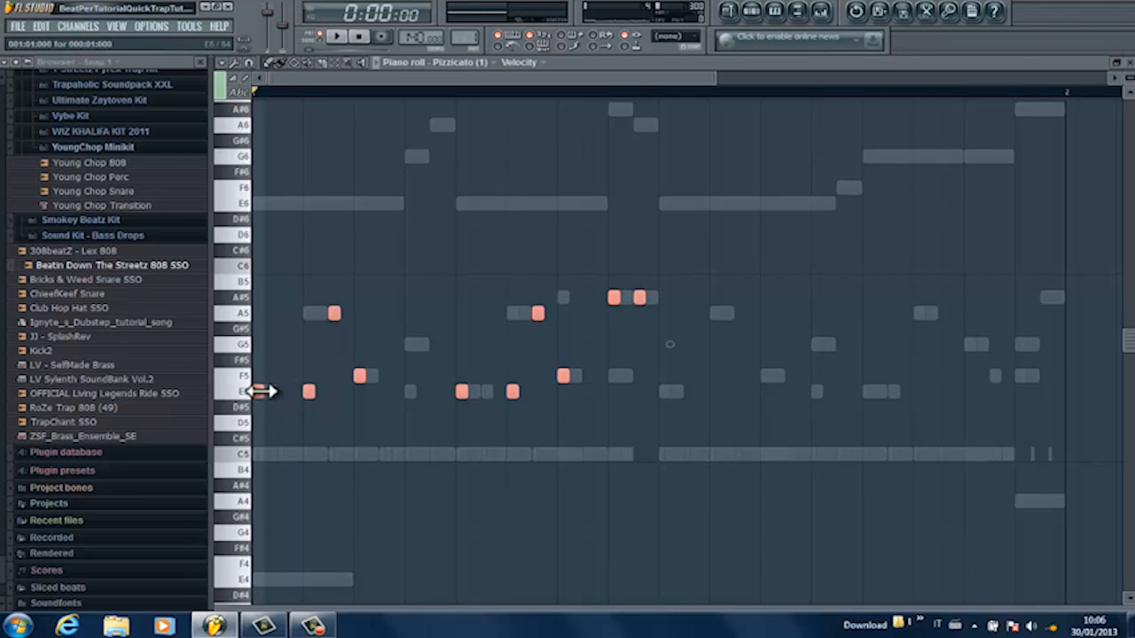
pyautogui.moveTo(257, 394); pyautogui.dragTo(669, 395)
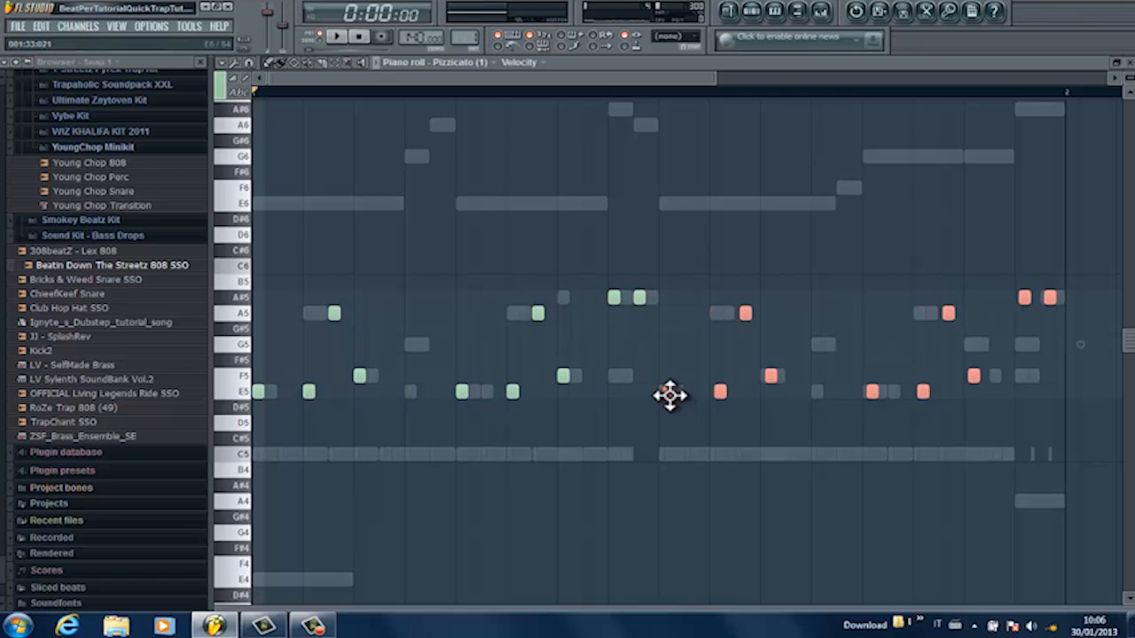
pyautogui.press('space')
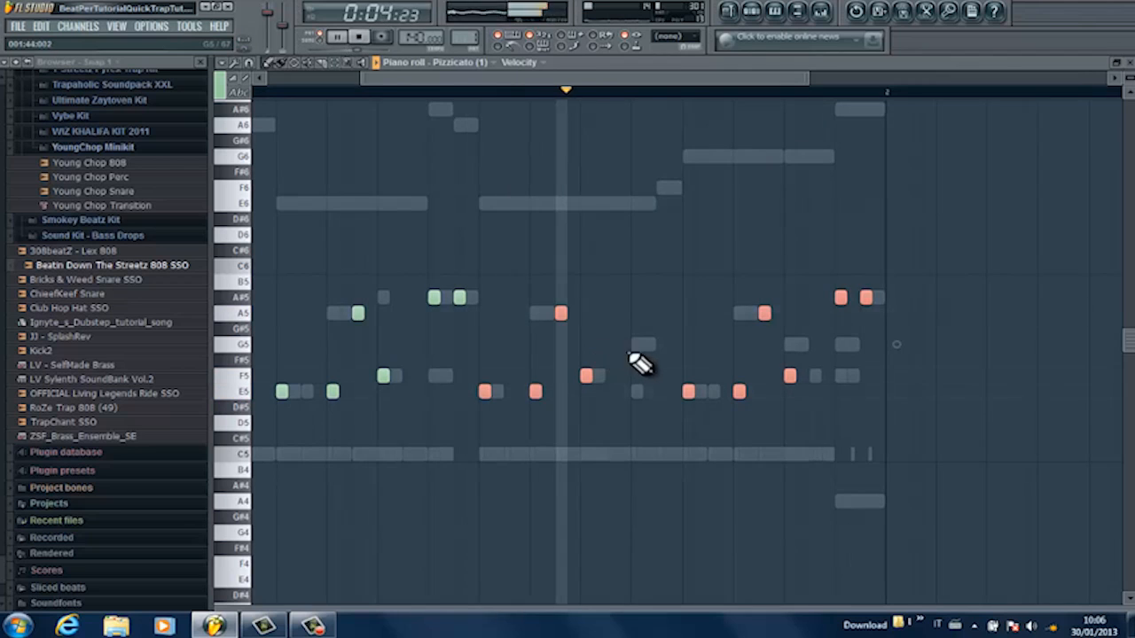
pyautogui.keyDown('ctrl'); pyautogui.click(675, 354); pyautogui.keyUp('ctrl')
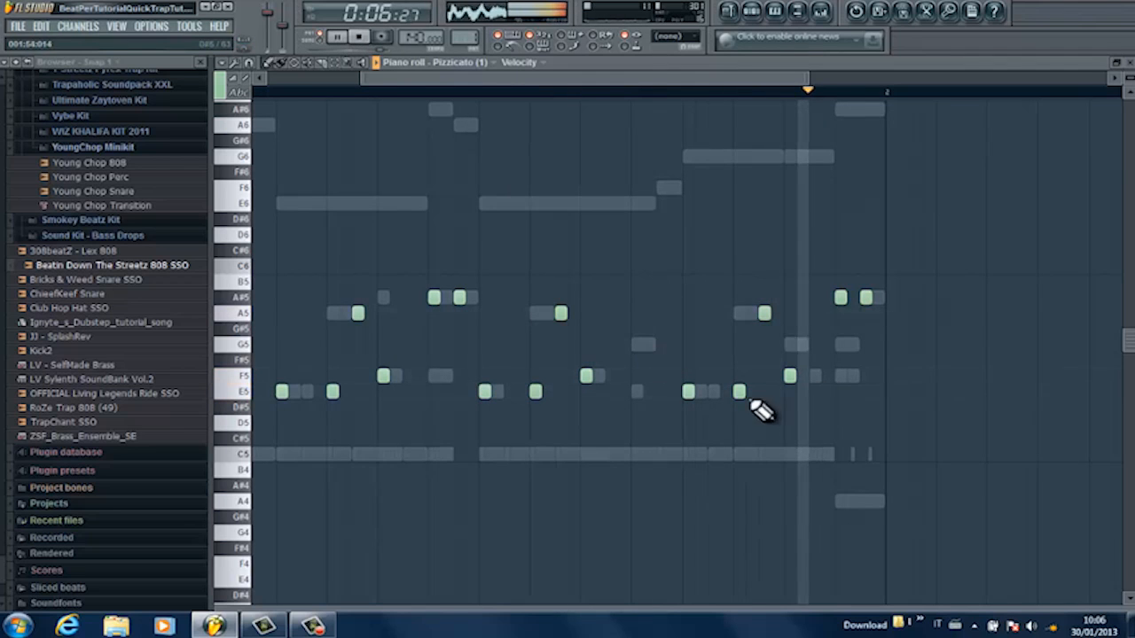
pyautogui.press('space')
# Step: Vary the second half by moving the step 53 note up to A#5 and the step 55 note down to E5
pyautogui.click(653, 90)
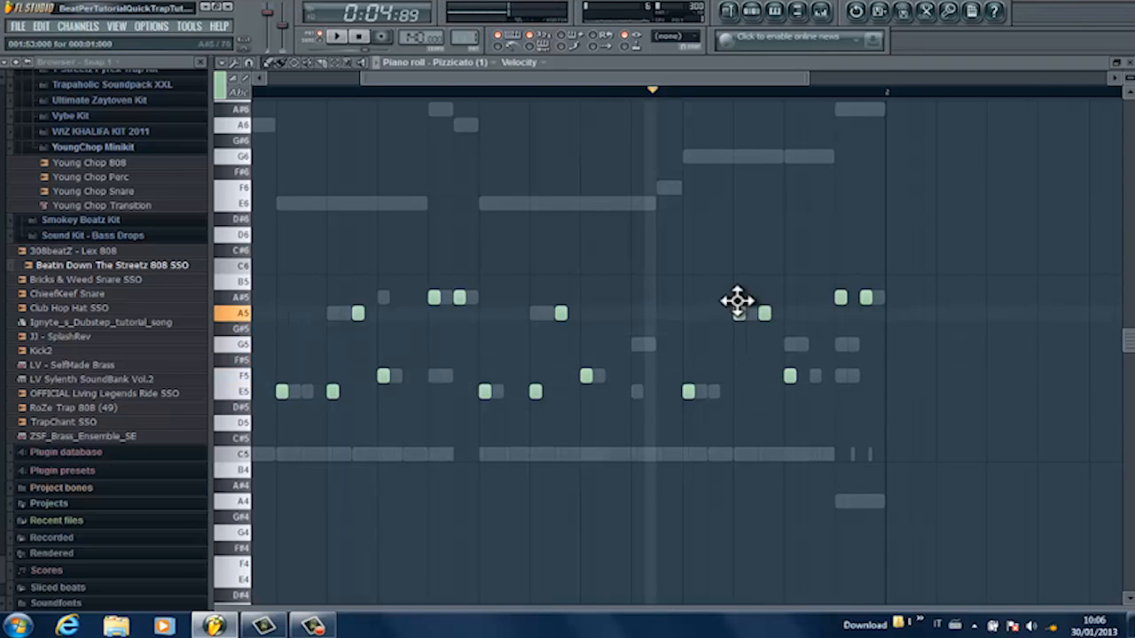
pyautogui.moveTo(738, 289); pyautogui.dragTo(738, 300)
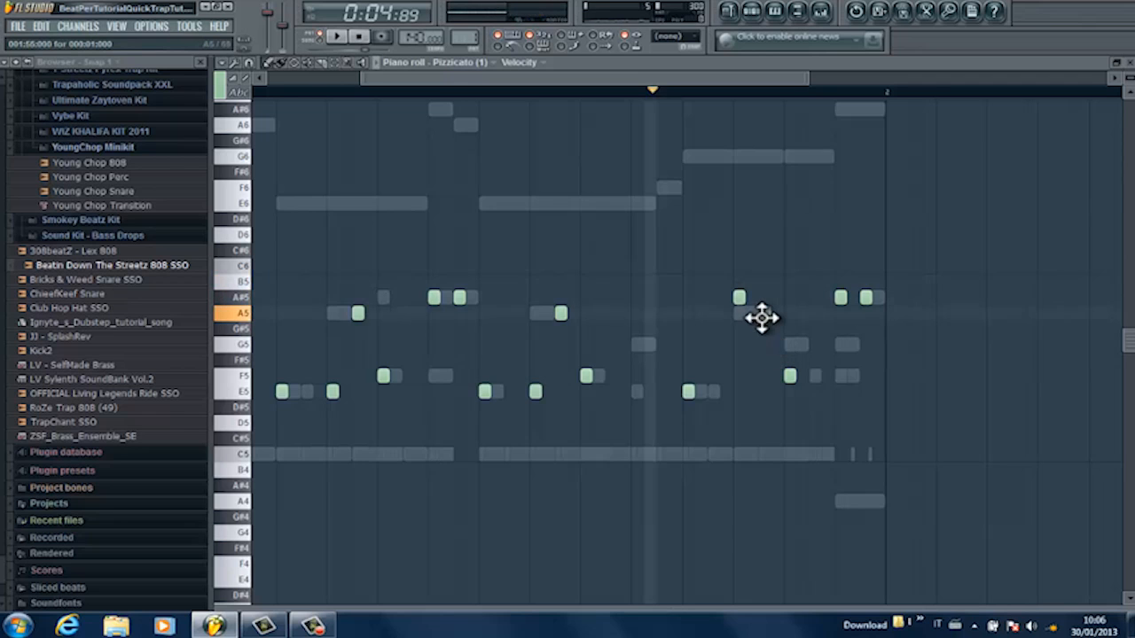
pyautogui.moveTo(762, 317); pyautogui.dragTo(763, 400)
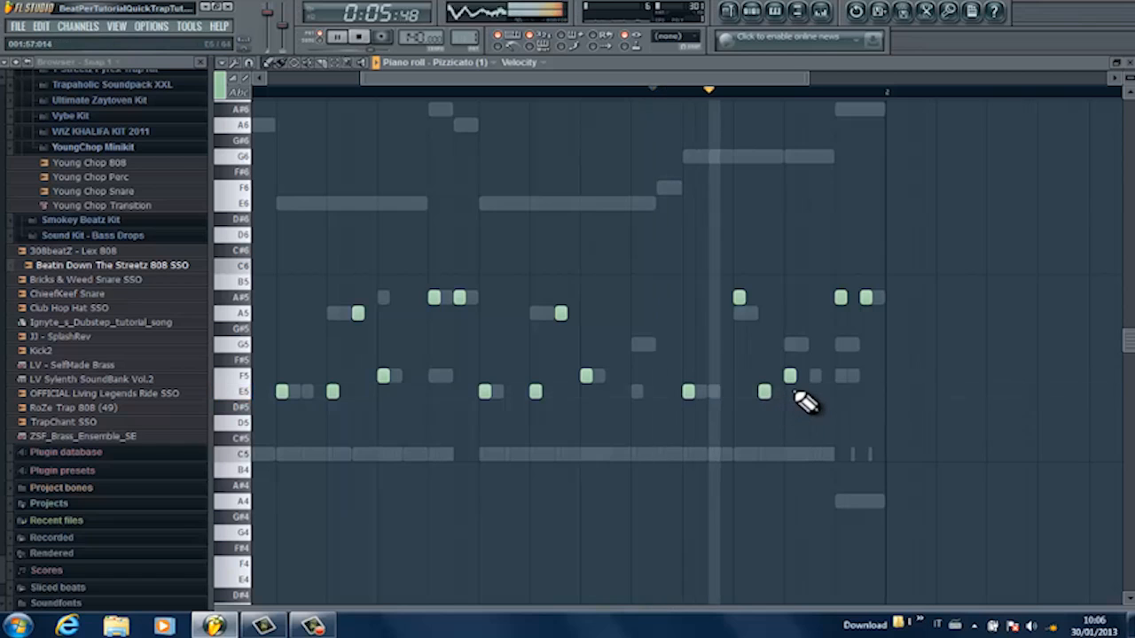
# Step: Rework the pizzicato ending with G5 on step 57, a short E5 on step 59, and G5 replacing A#5 on step 61
pyautogui.moveTo(799, 354); pyautogui.dragTo(802, 344)
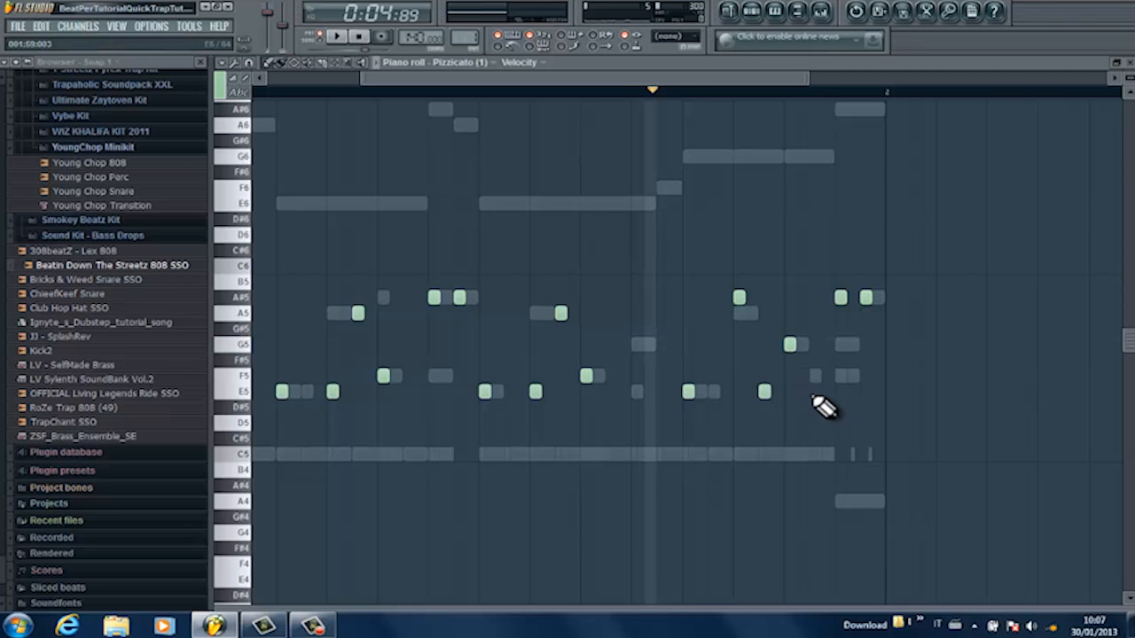
pyautogui.press('space')
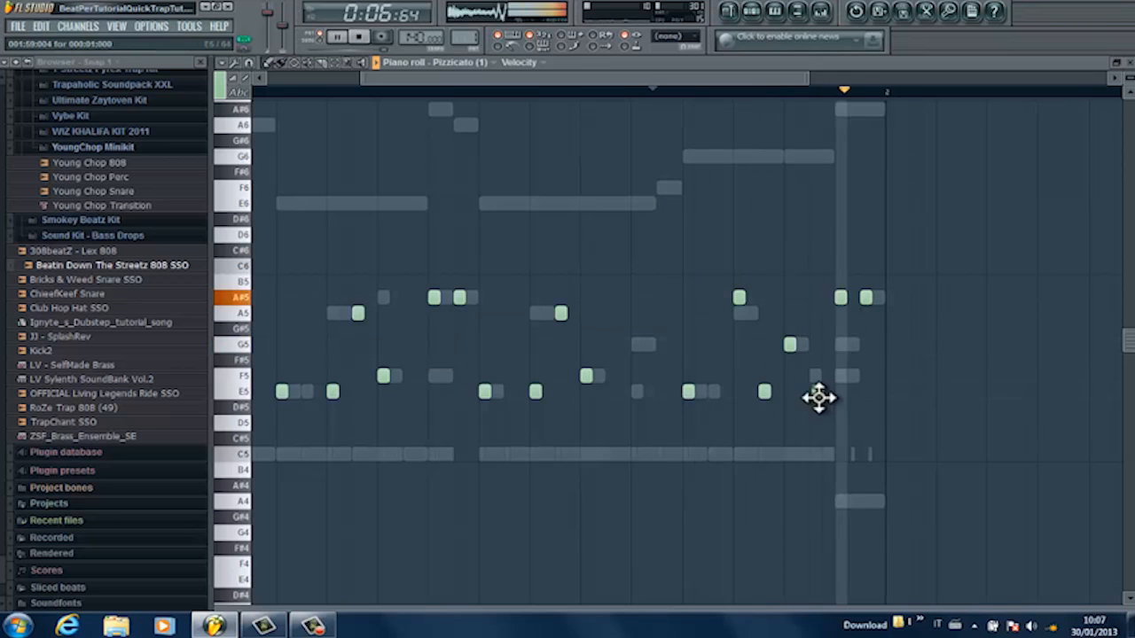
pyautogui.rightClick(839, 298)
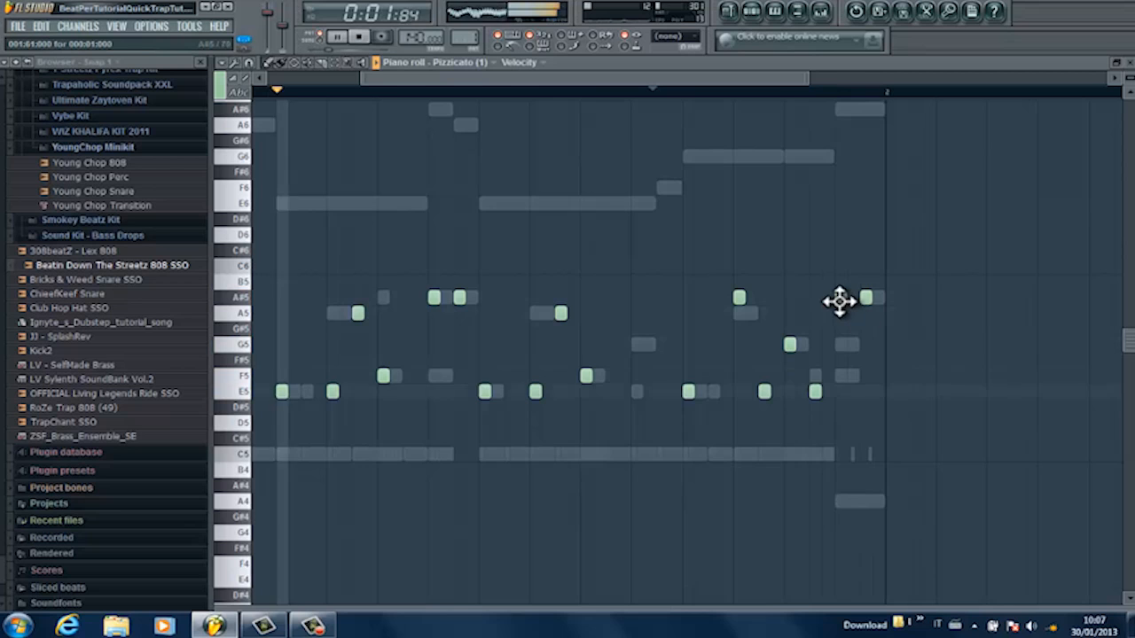
pyautogui.click(840, 345)
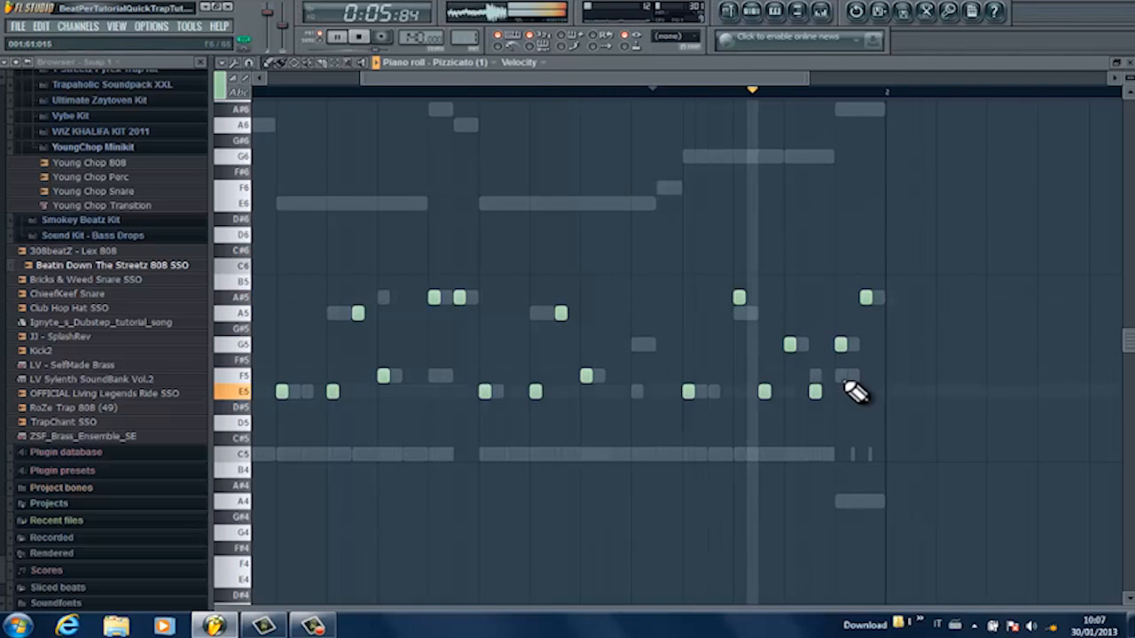
pyautogui.moveTo(807, 75); pyautogui.dragTo(763, 89)
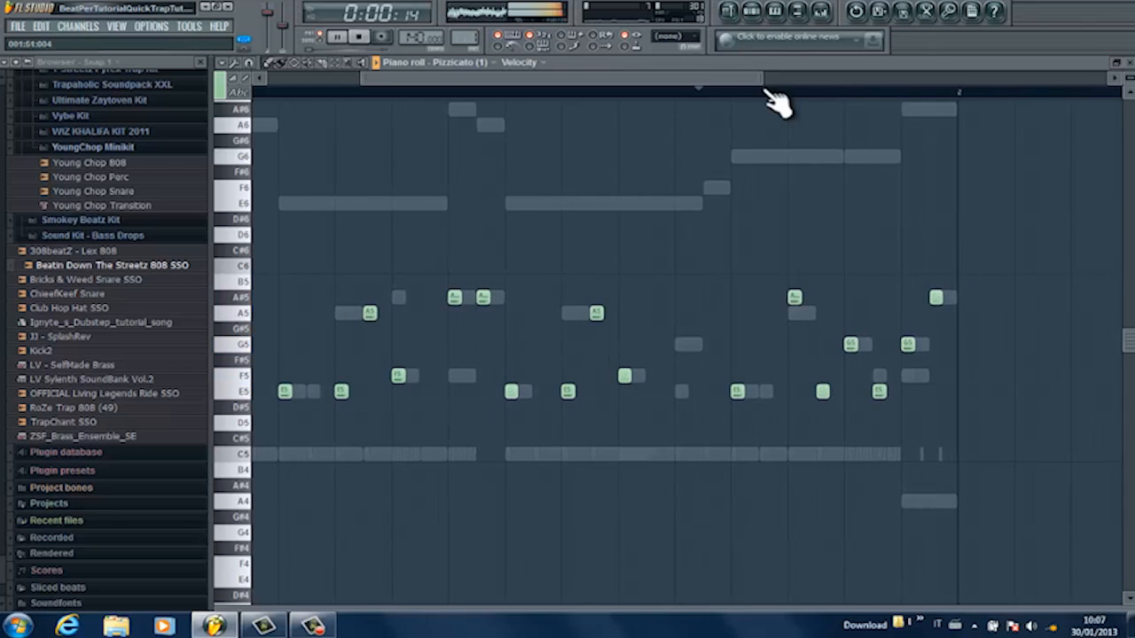
# Step: Transpose the whole pizzicato part up two octaves, play it, and bring it back down one octave
pyautogui.press('space')
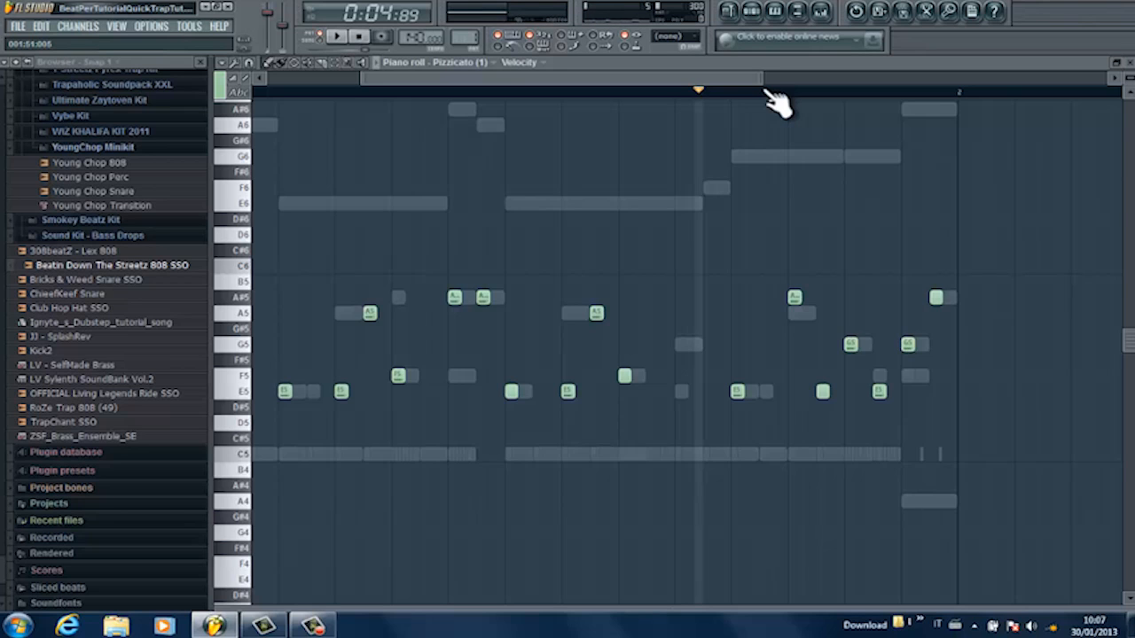
pyautogui.hotkey('ctrl', 'Up')
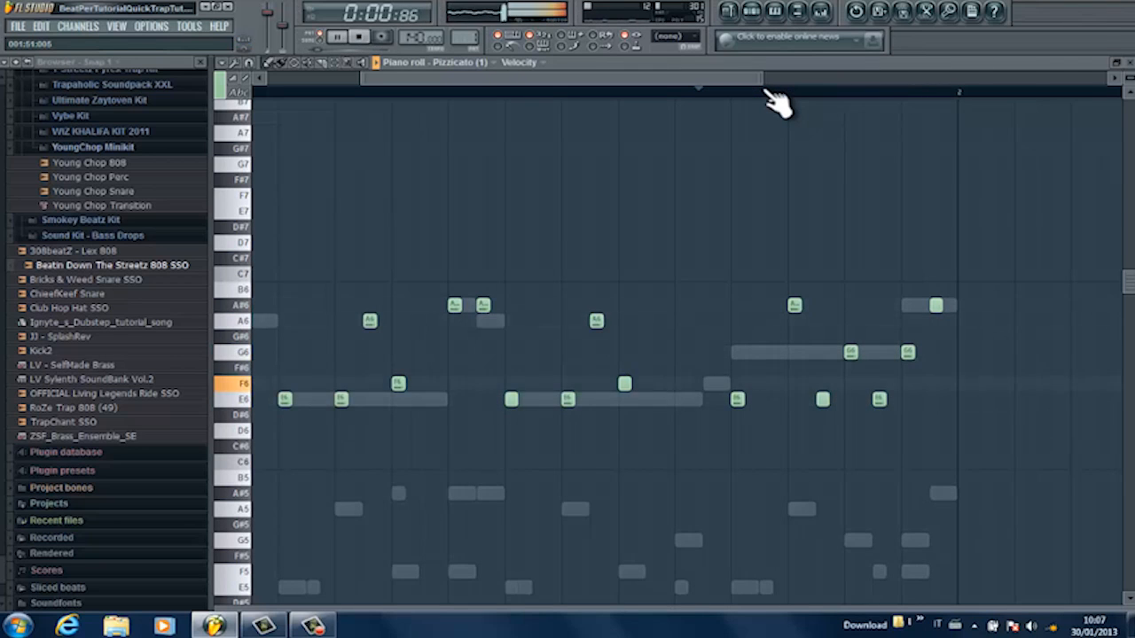
pyautogui.hotkey('ctrl', 'Up')
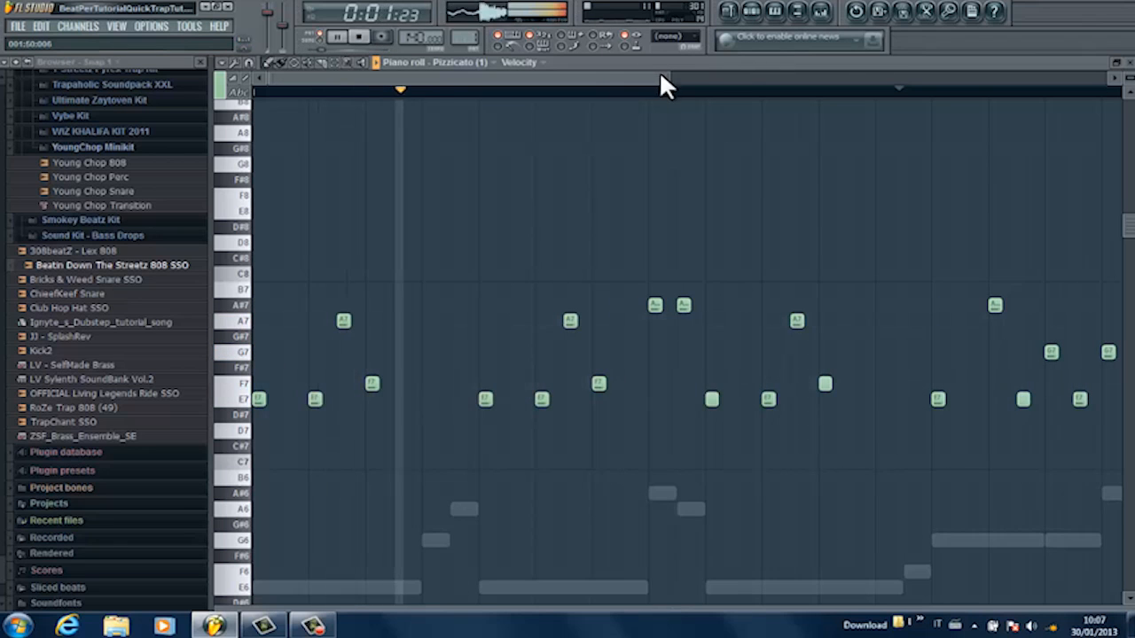
pyautogui.moveTo(667, 82); pyautogui.dragTo(506, 109)
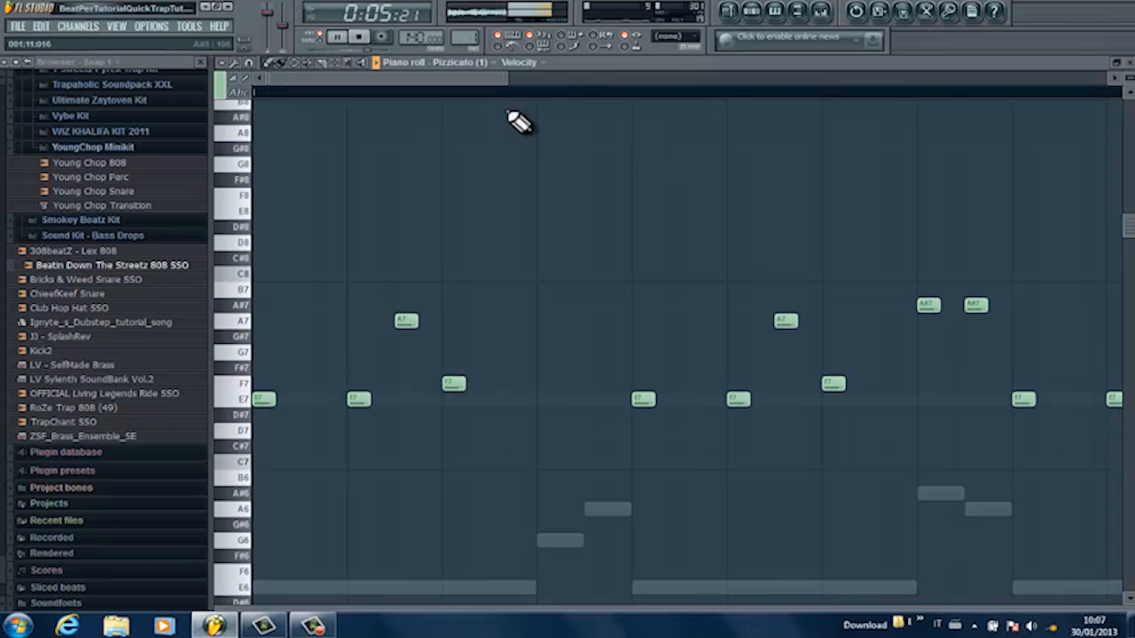
pyautogui.hotkey('ctrl', 'Down')
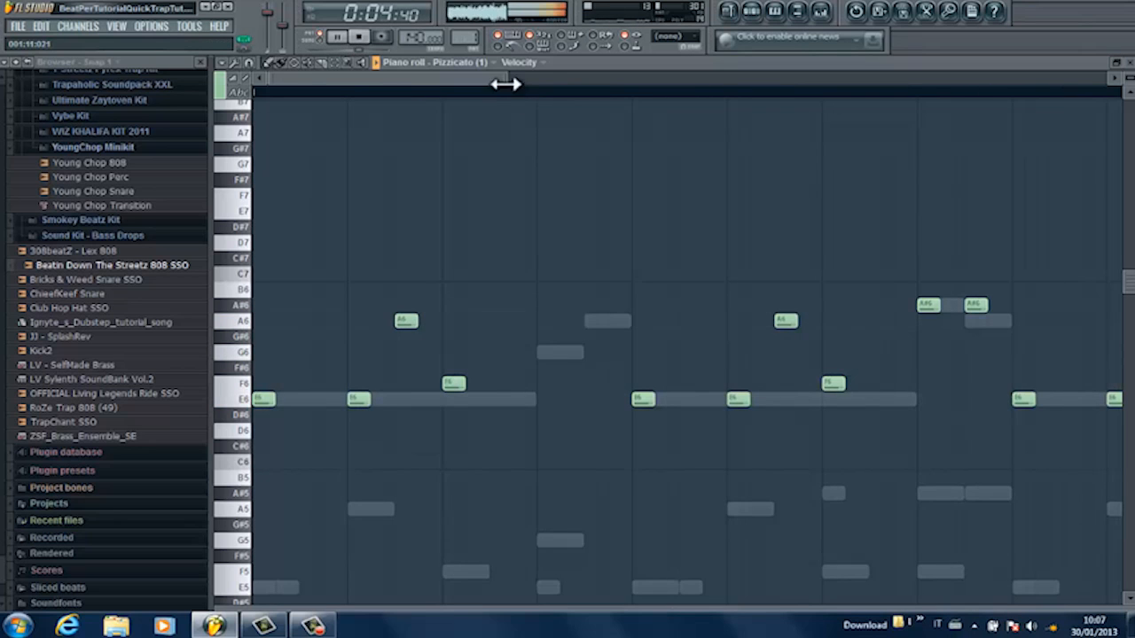
pyautogui.moveTo(504, 80); pyautogui.dragTo(829, 89)
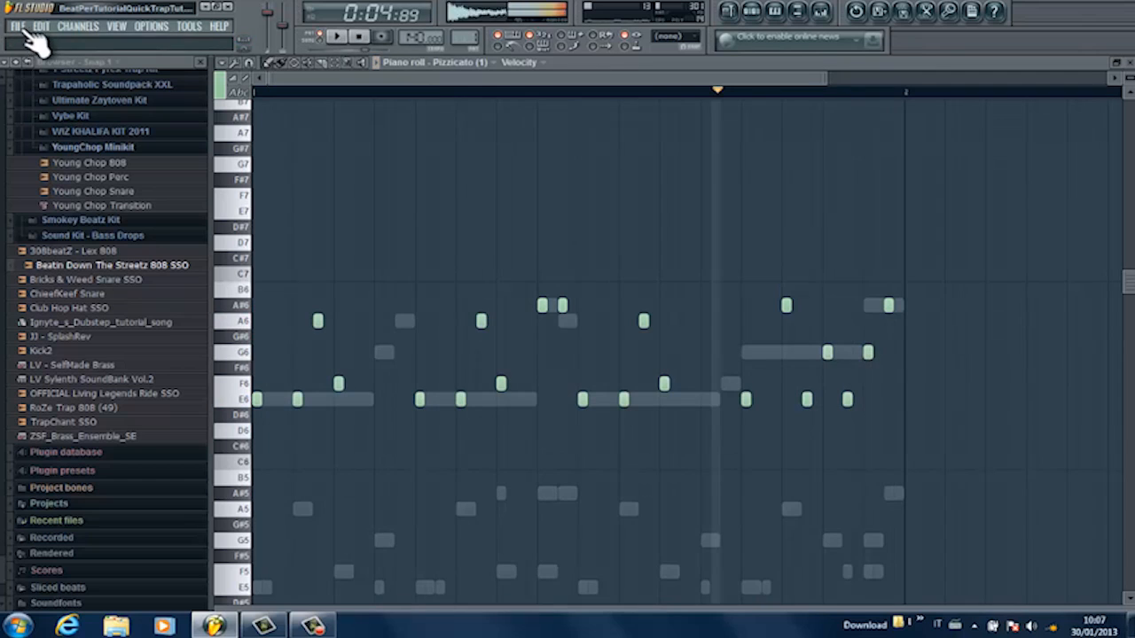
# Step: Save the project and close the pizzicato piano roll
pyautogui.click(23, 29)
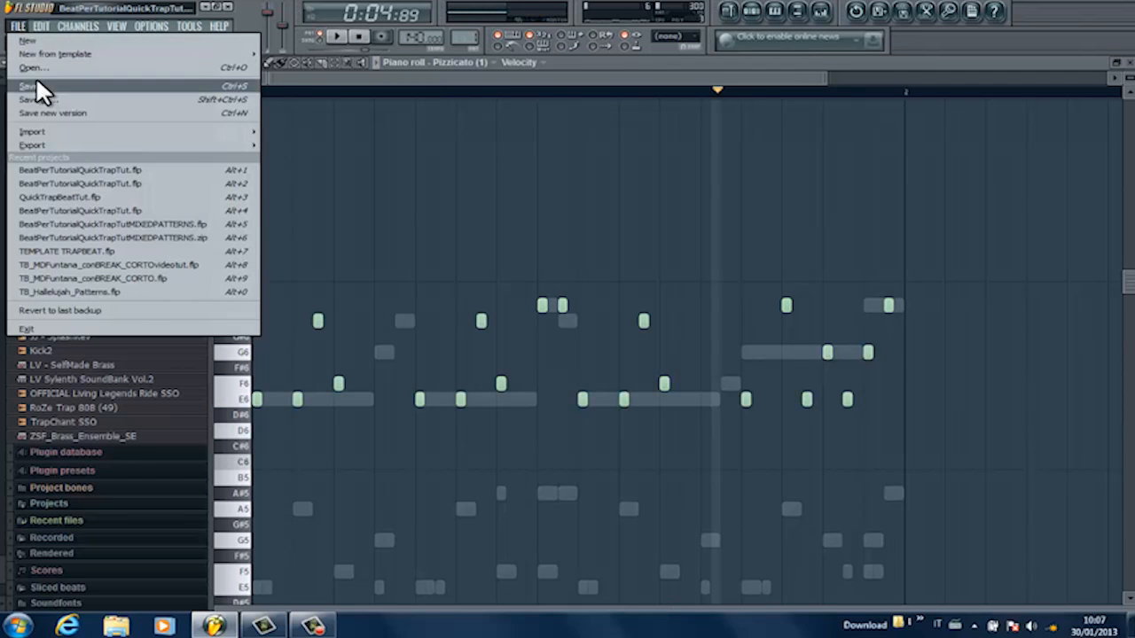
pyautogui.click(36, 81)
pyautogui.moveTo(825, 76); pyautogui.dragTo(1014, 78)
pyautogui.click(1130, 62)
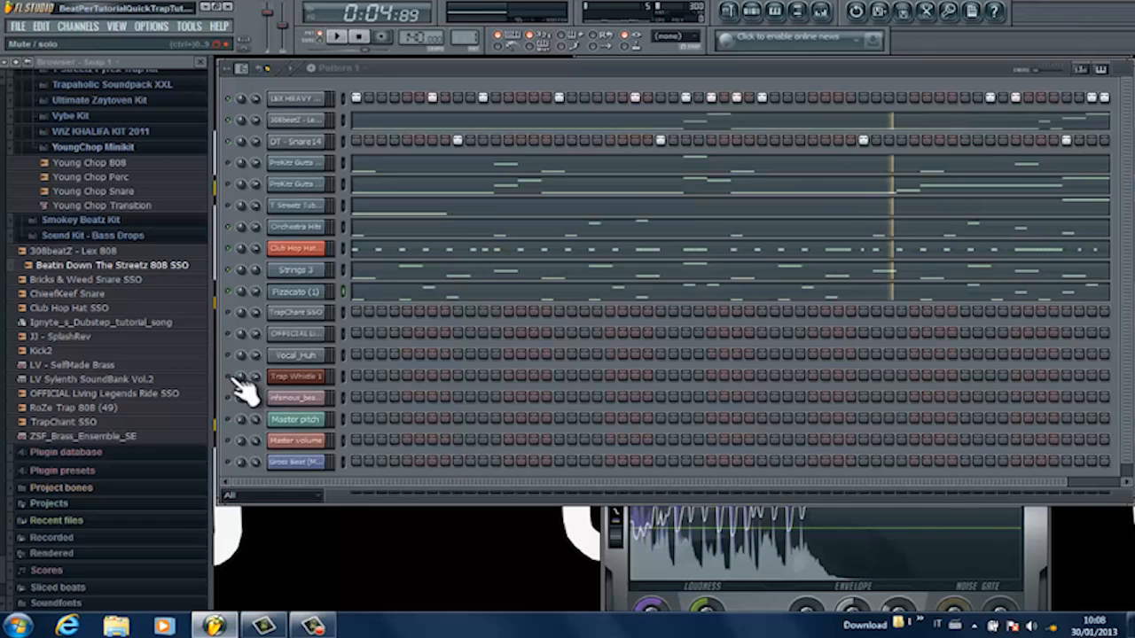
# Step: Open the Trap Whistle 1 piano roll and enter short E5 notes on steps 1, 3 and 5, C6 on step 7 and G5 on step 9
pyautogui.click(312, 379)
pyautogui.rightClick(325, 371)
pyautogui.click(357, 370)
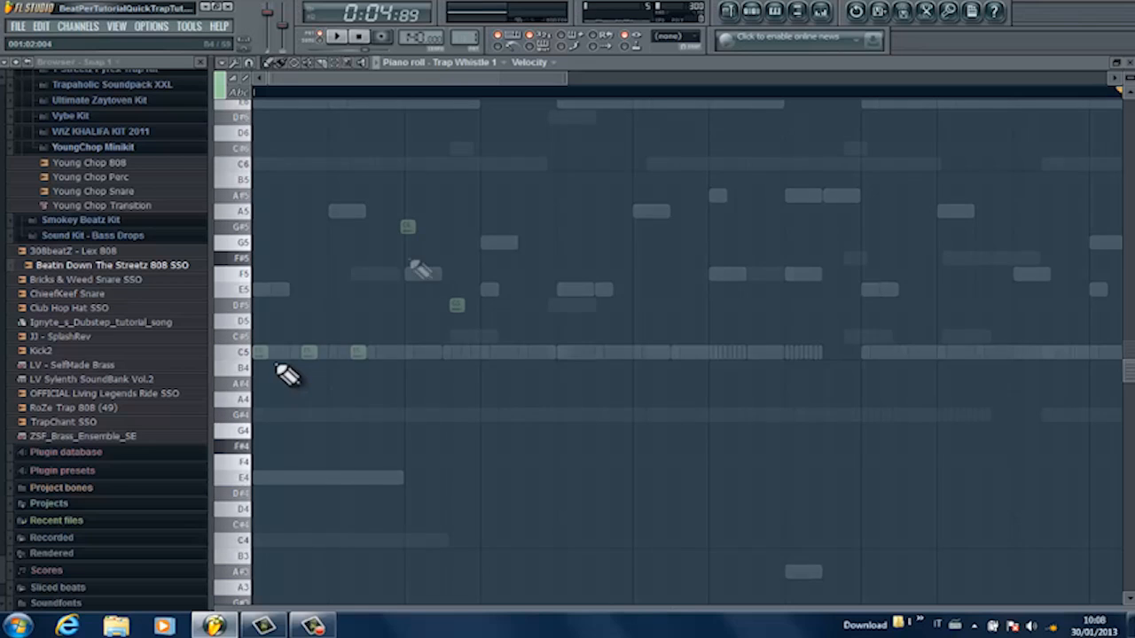
pyautogui.click(457, 305)
pyautogui.click(407, 227)
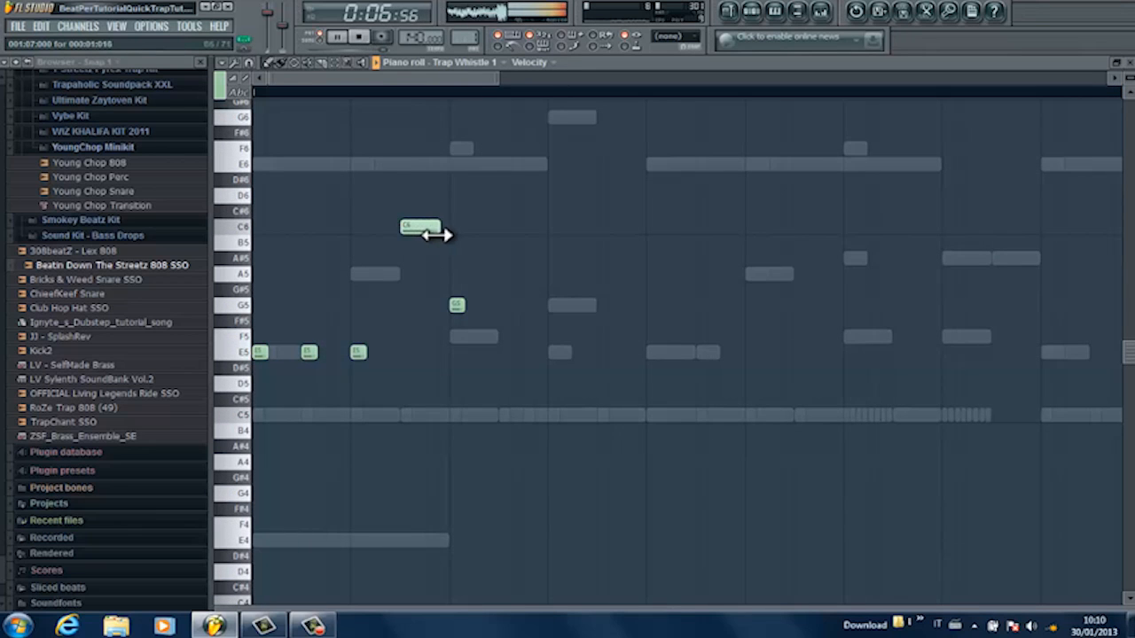
# Step: Extend the whistle's C6 and G5 notes to two steps each and check the phrase by playback
pyautogui.moveTo(464, 305); pyautogui.dragTo(483, 309)
pyautogui.press('space')
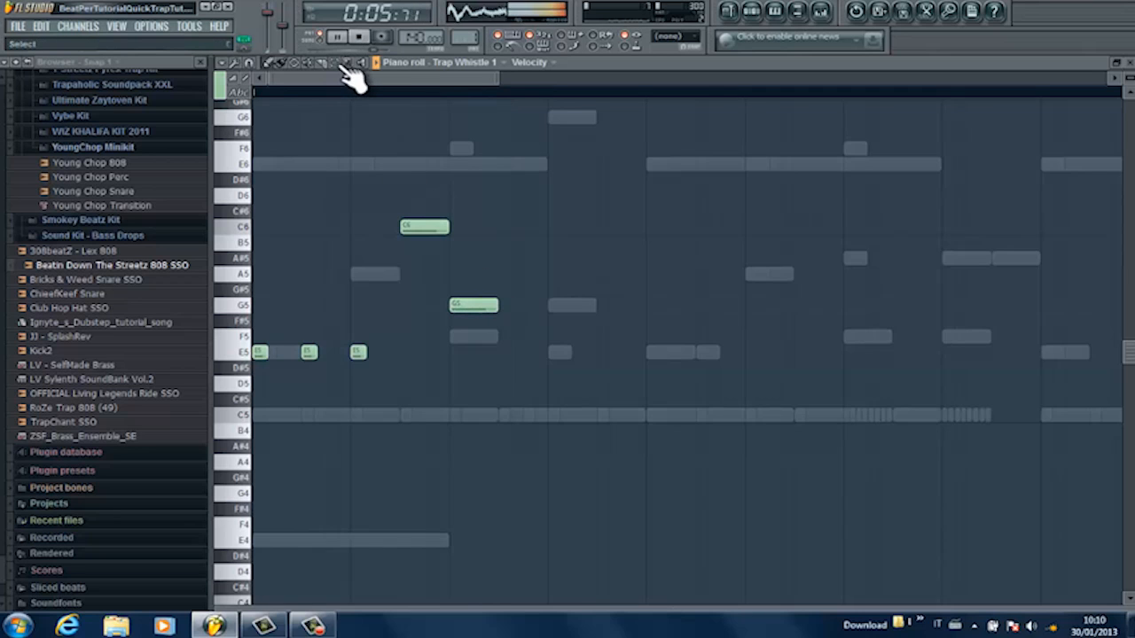
pyautogui.press('space')
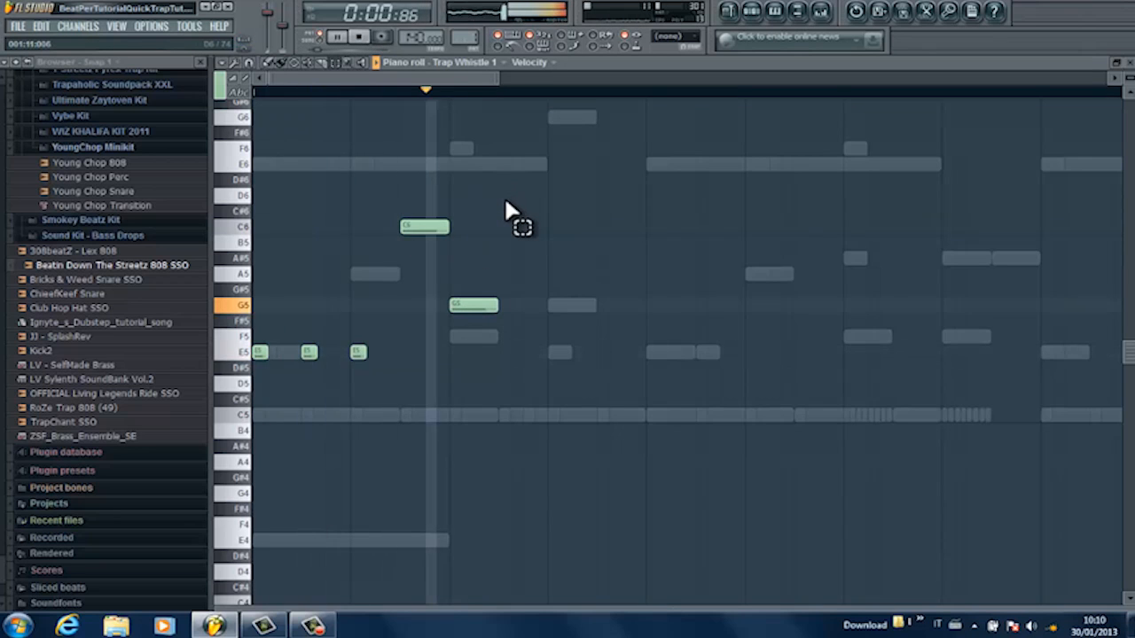
# Step: Duplicate the five-note whistle phrase to start on step 17 and raise the last copied note to C#6
pyautogui.moveTo(503, 189); pyautogui.dragTo(194, 382)
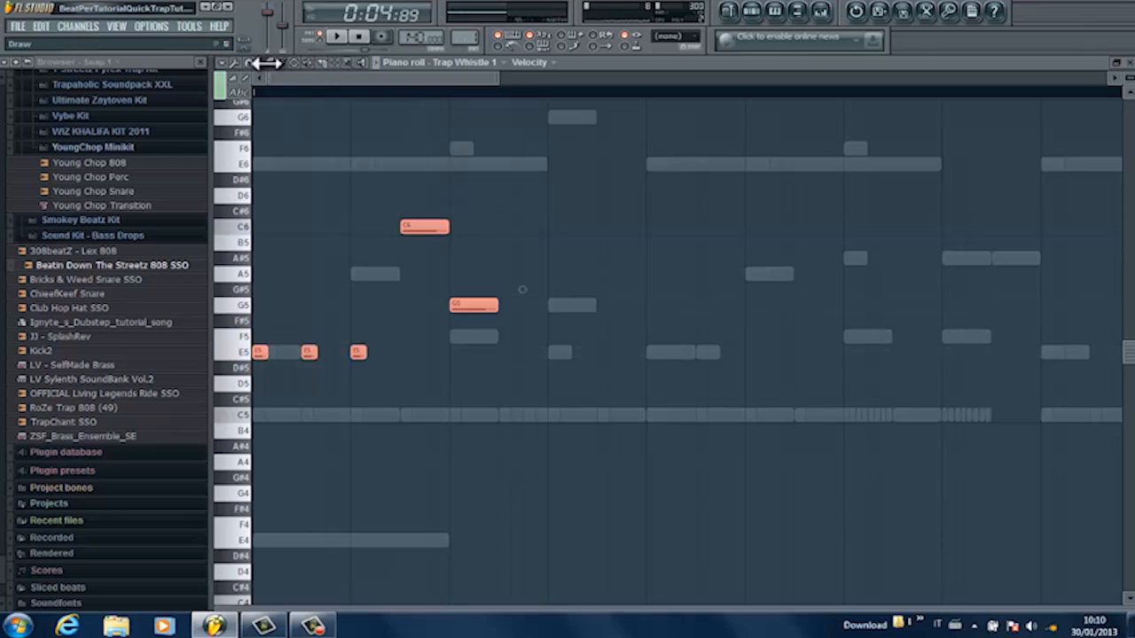
pyautogui.moveTo(454, 352); pyautogui.dragTo(545, 350)
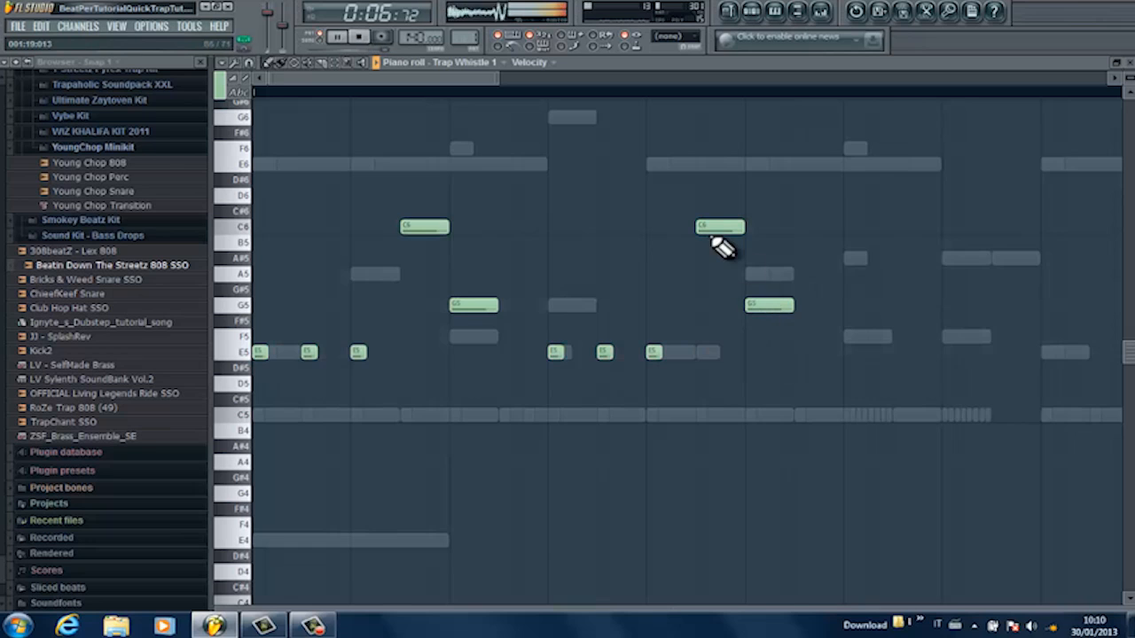
pyautogui.moveTo(767, 304); pyautogui.dragTo(777, 197)
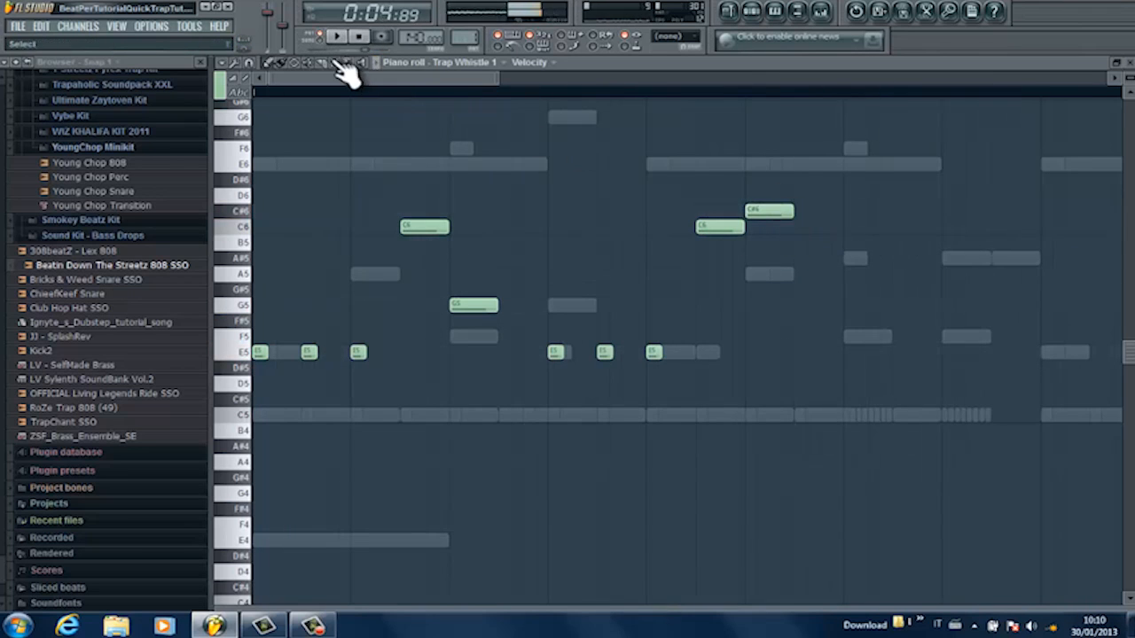
pyautogui.moveTo(811, 156); pyautogui.dragTo(543, 408)
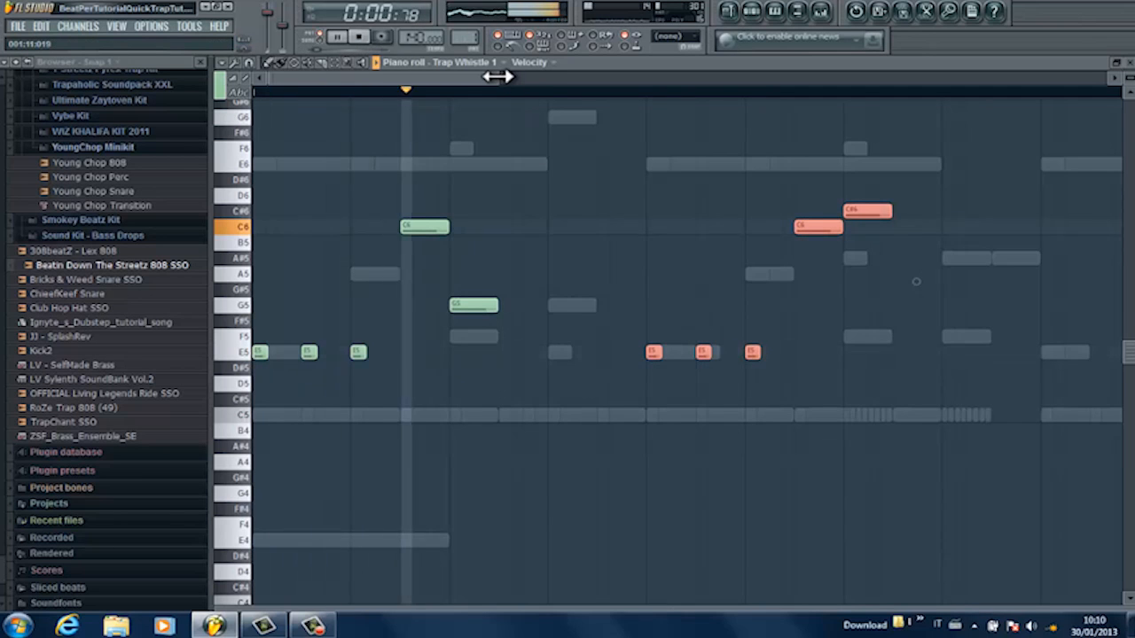
# Step: Move the copied C6 and C#6 notes to steps 25 and 29, and add a short E5 on step 23
pyautogui.moveTo(494, 77); pyautogui.dragTo(604, 75)
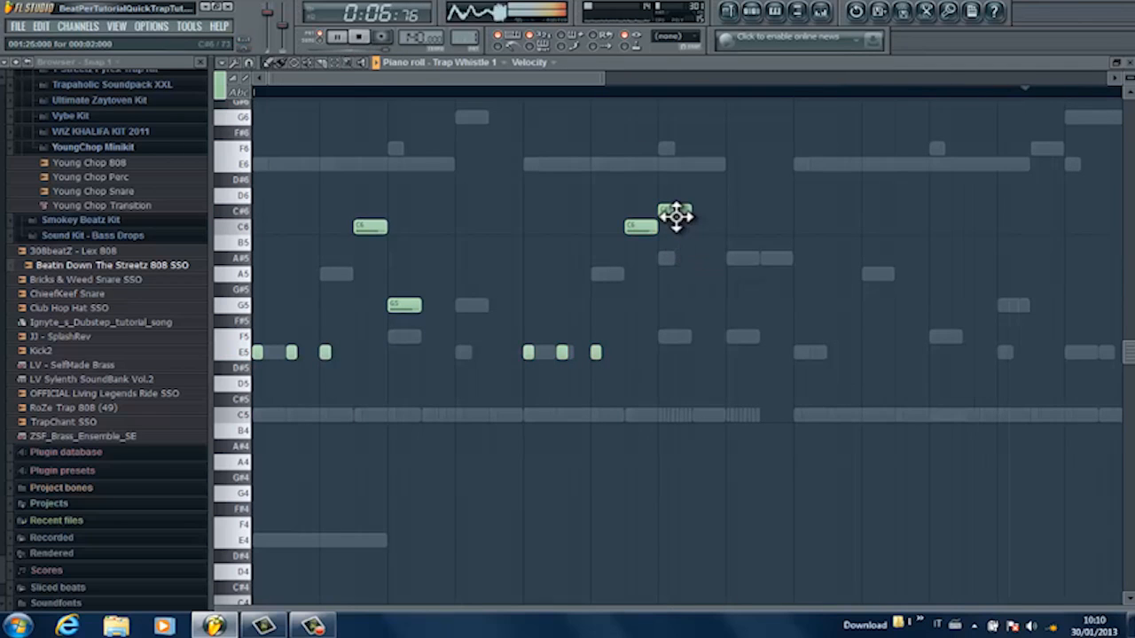
pyautogui.moveTo(671, 216); pyautogui.dragTo(745, 210)
pyautogui.moveTo(637, 232); pyautogui.dragTo(636, 231)
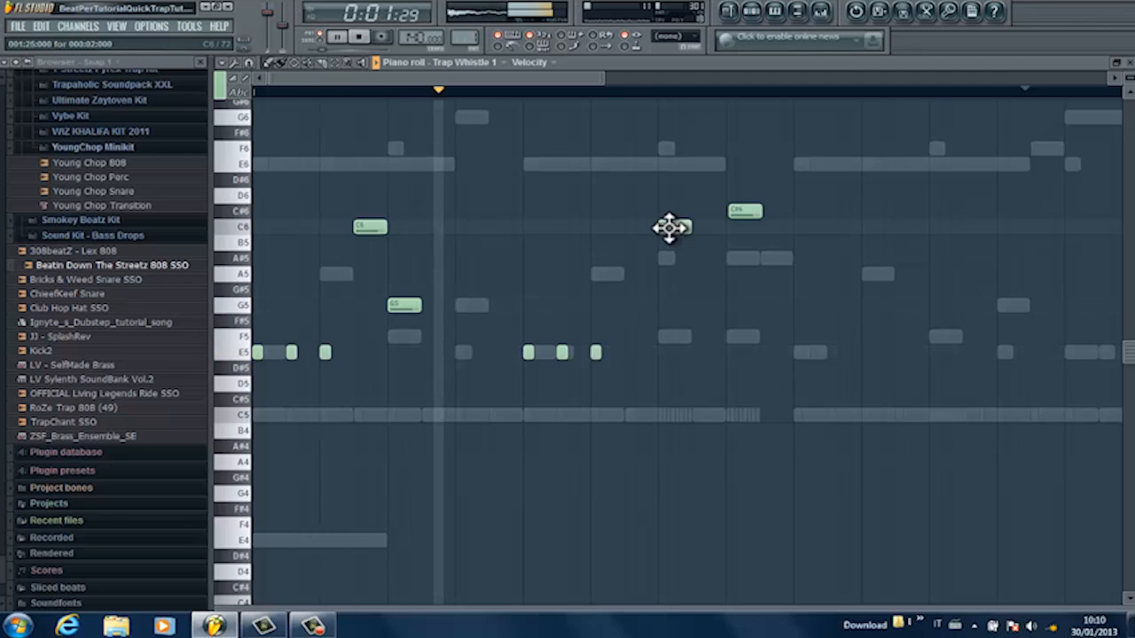
pyautogui.moveTo(669, 227); pyautogui.dragTo(669, 227)
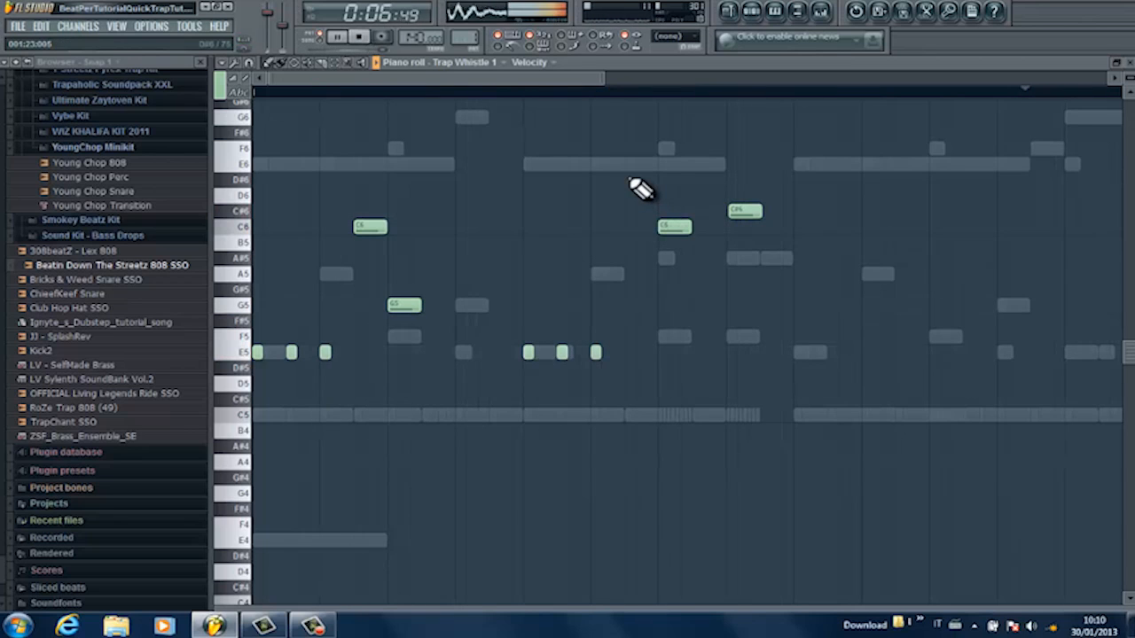
pyautogui.click(626, 353)
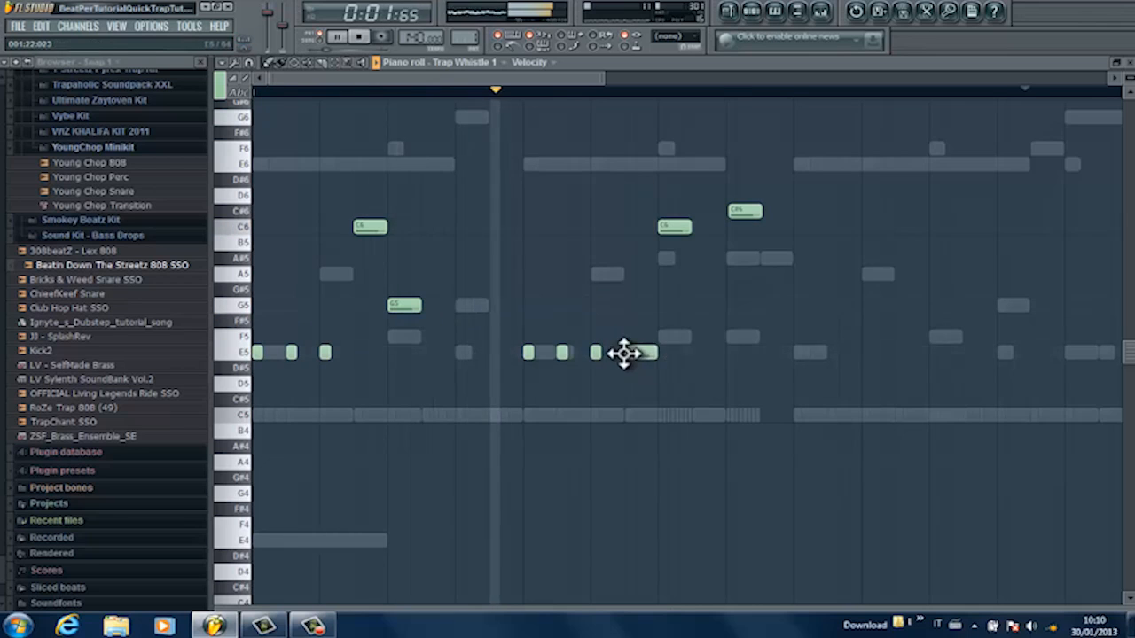
pyautogui.moveTo(656, 354); pyautogui.dragTo(635, 355)
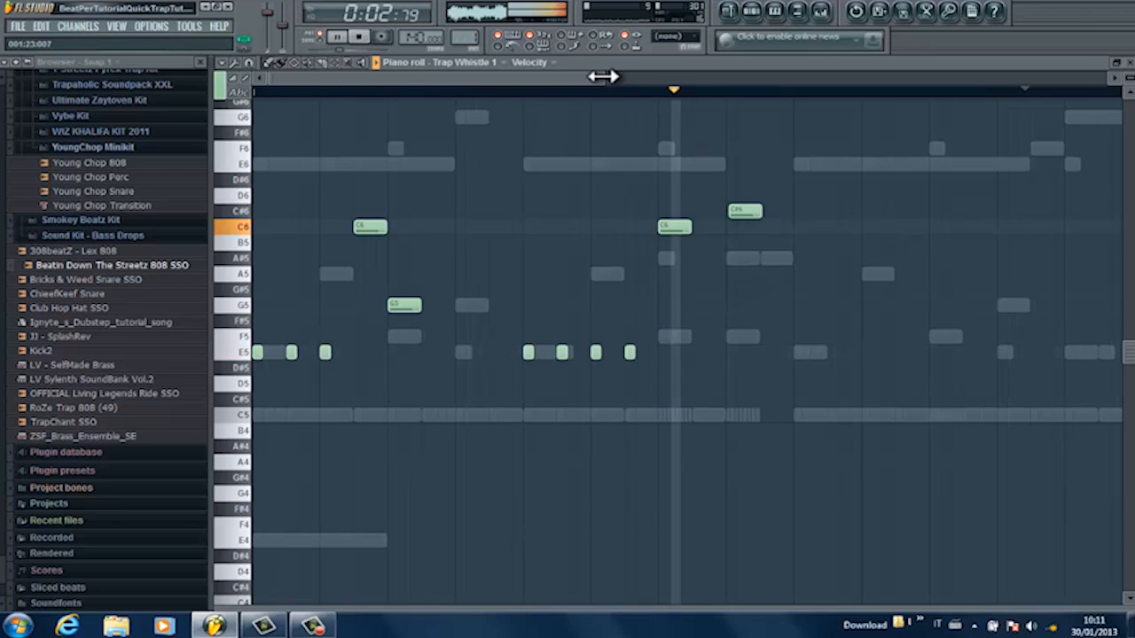
# Step: Duplicate the entire whistle phrase to start on step 33 and play the pattern
pyautogui.moveTo(603, 77); pyautogui.dragTo(701, 77)
pyautogui.press('space')
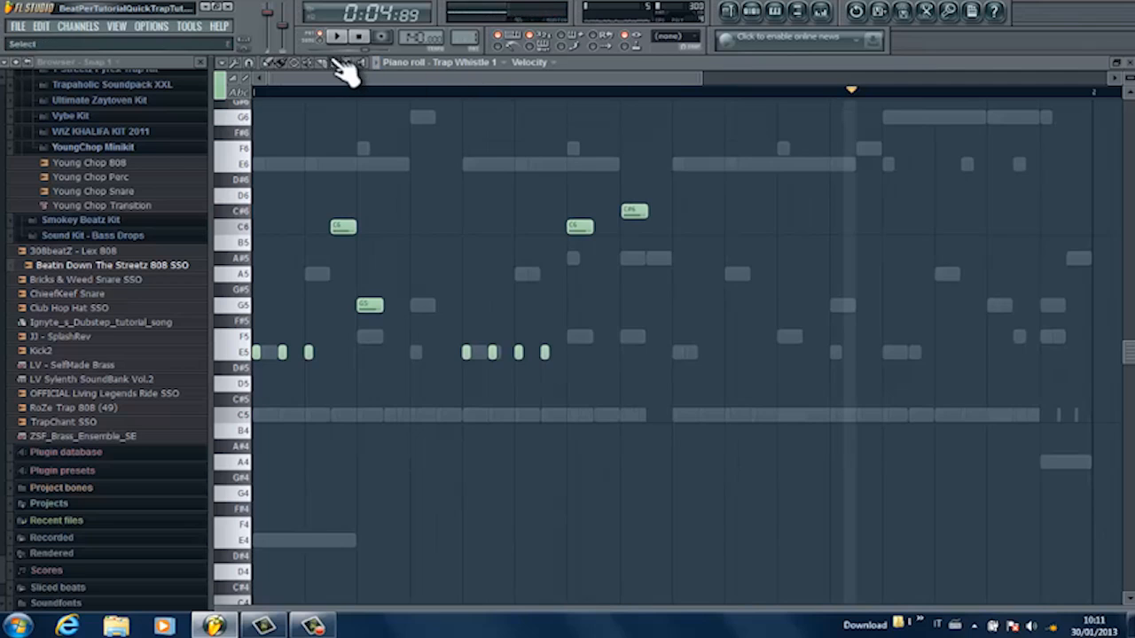
pyautogui.moveTo(708, 162); pyautogui.dragTo(186, 372)
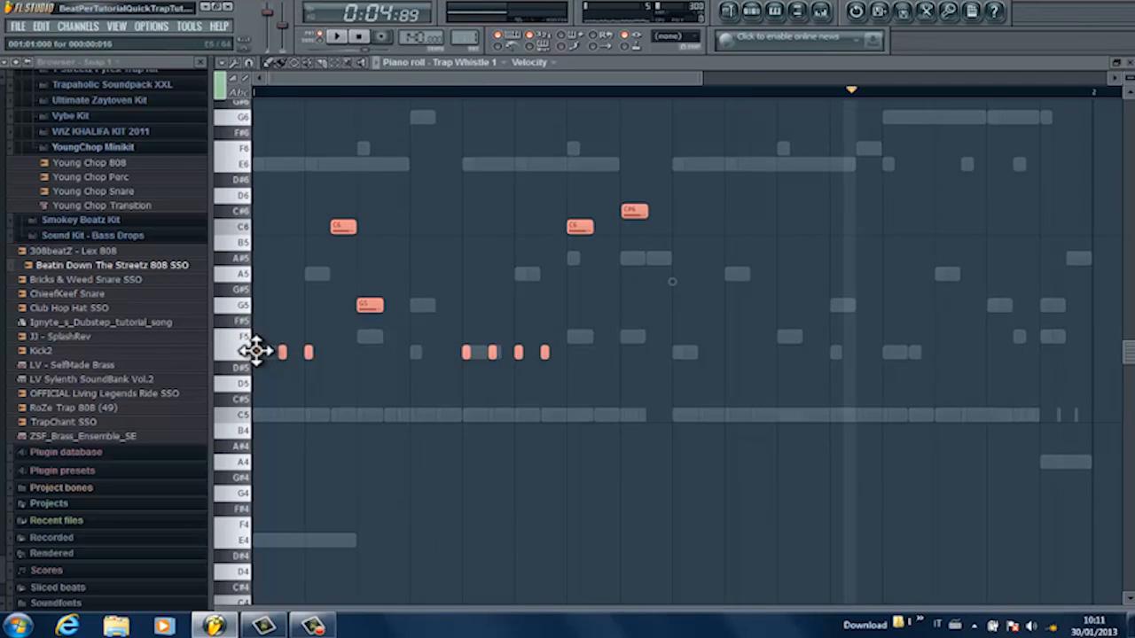
pyautogui.moveTo(565, 343); pyautogui.dragTo(671, 336)
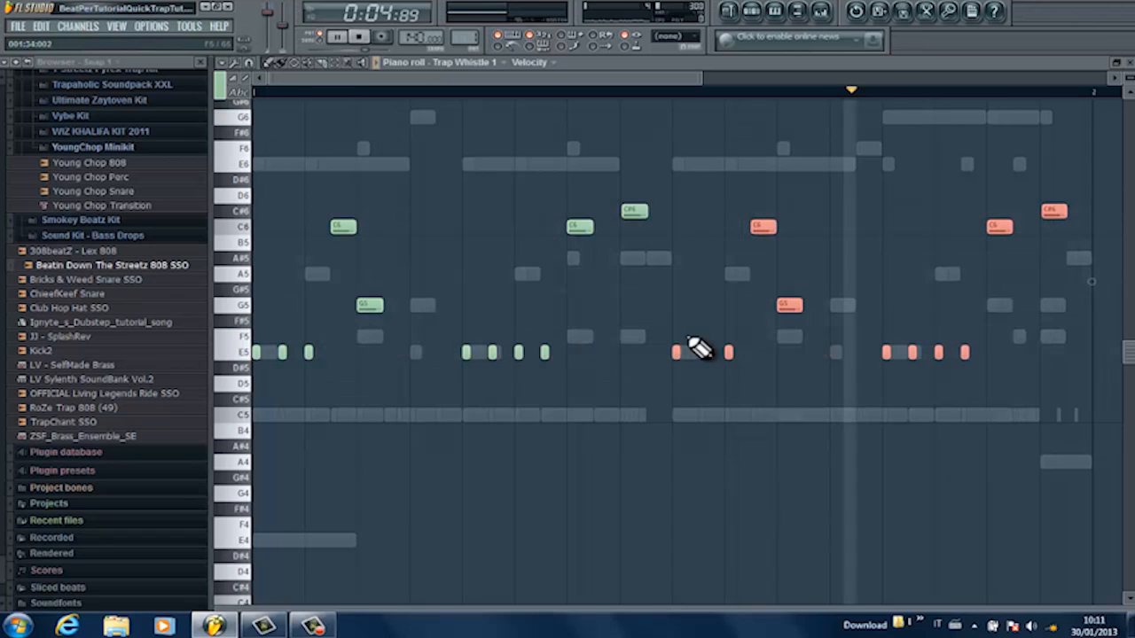
pyautogui.press('space')
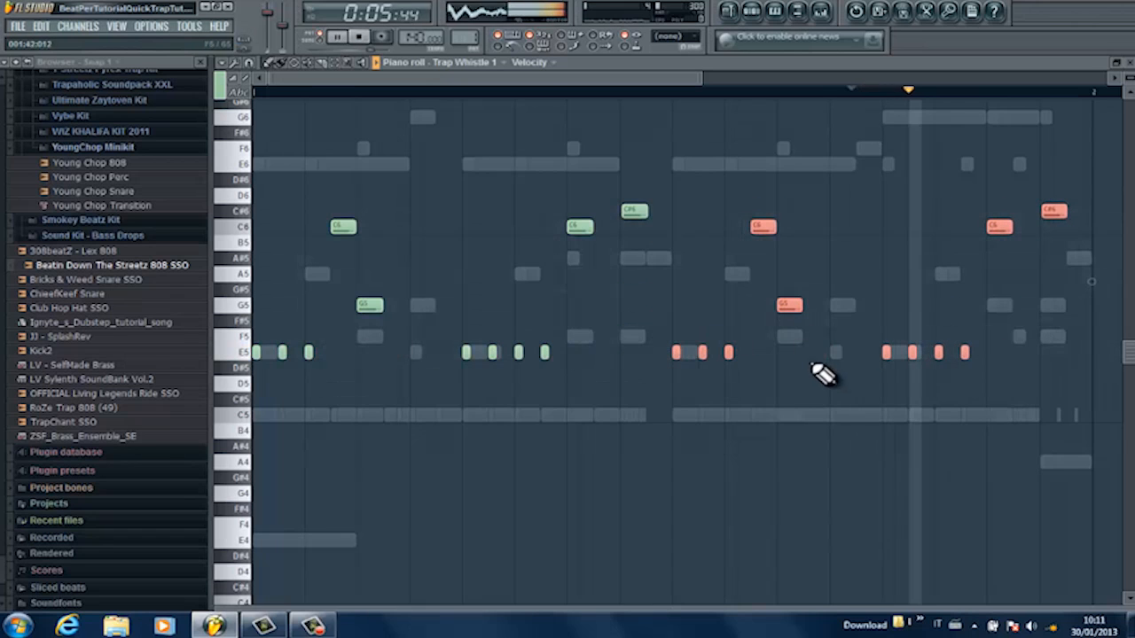
# Step: Deselect the copies, lower the step 61 whistle note to A#5 and add a two-step D6 on step 63
pyautogui.keyDown('ctrl'); pyautogui.click(1018, 306); pyautogui.keyUp('ctrl')
pyautogui.moveTo(1047, 217); pyautogui.dragTo(1047, 256)
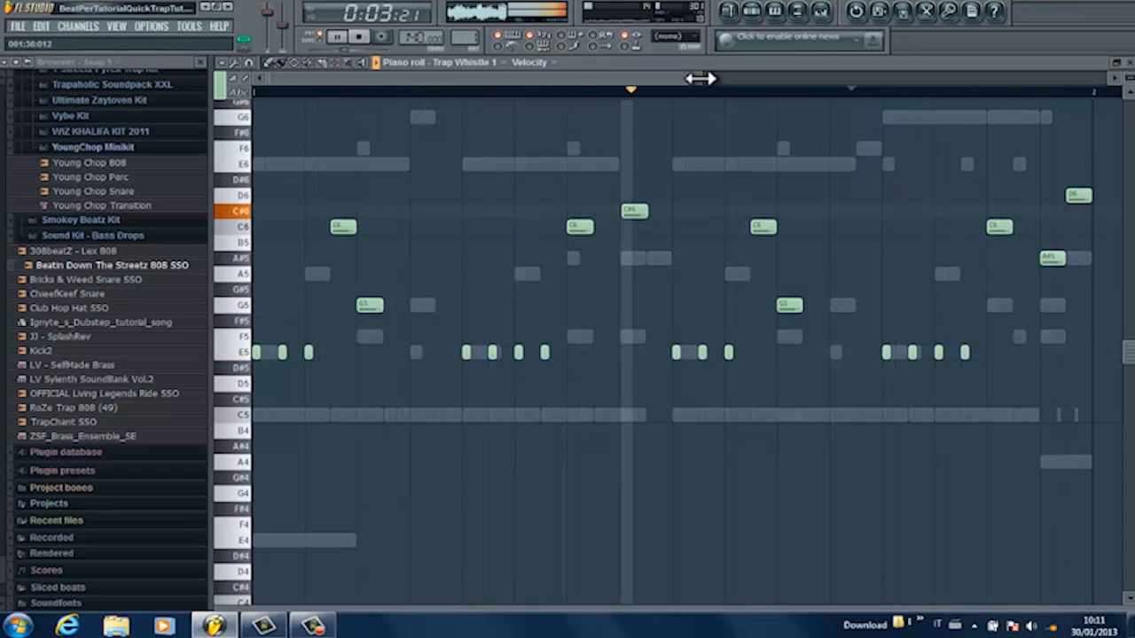
pyautogui.moveTo(699, 78); pyautogui.dragTo(723, 78)
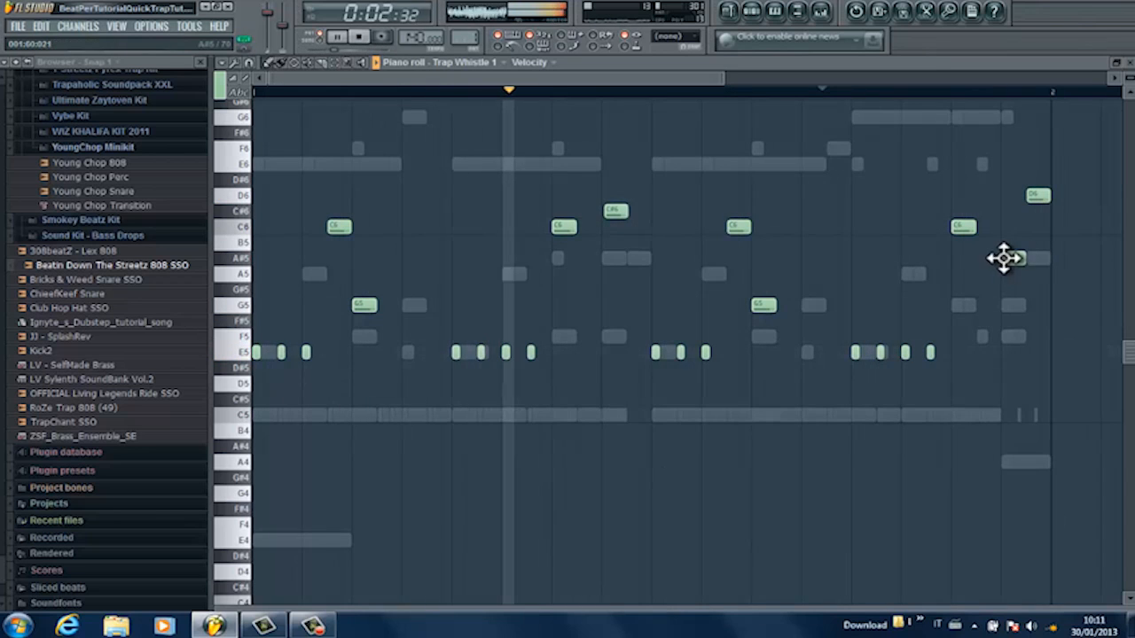
# Step: Try the step 61 whistle note on B5 during playback and return it to A#5
pyautogui.moveTo(963, 232)
pyautogui.mouseDown()
pyautogui.moveTo(962, 247)
pyautogui.moveTo(960, 231)
pyautogui.mouseUp()
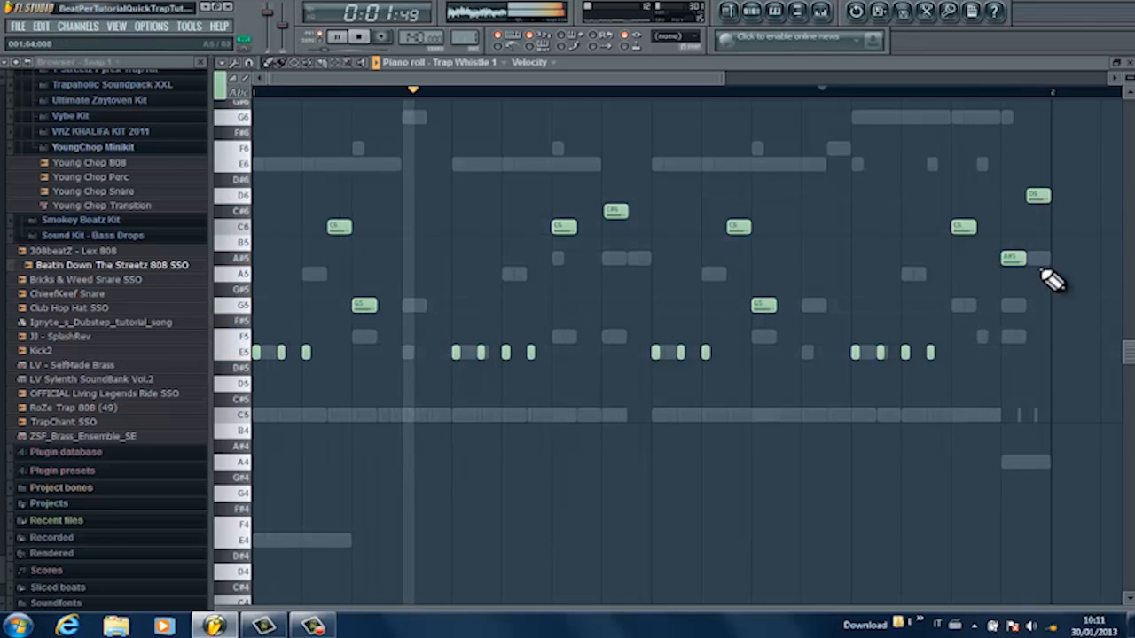
pyautogui.moveTo(1011, 261); pyautogui.dragTo(1011, 246)
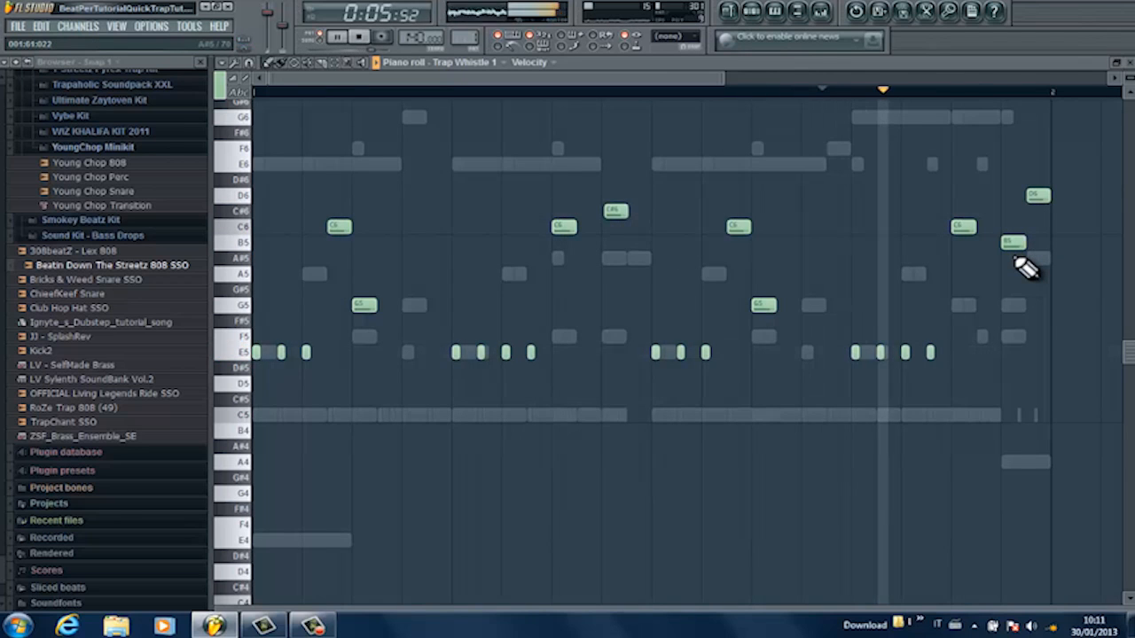
pyautogui.moveTo(1013, 248); pyautogui.dragTo(1013, 262)
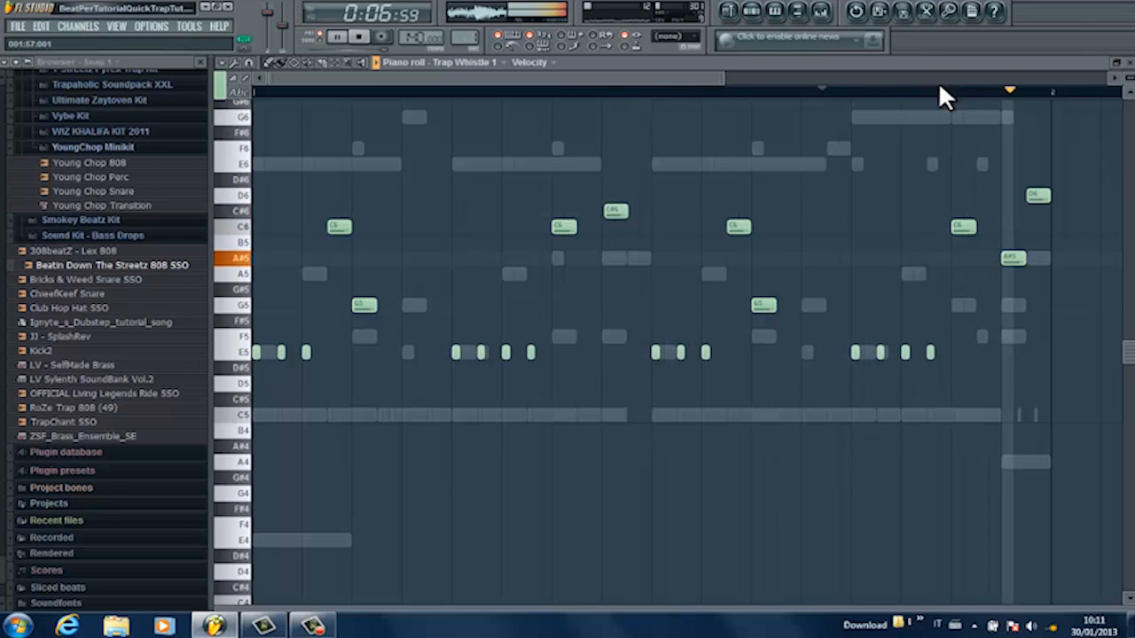
# Step: Return to the step sequencer, start playback and add a TrapChant SSO hit on step 13
pyautogui.press('F6')
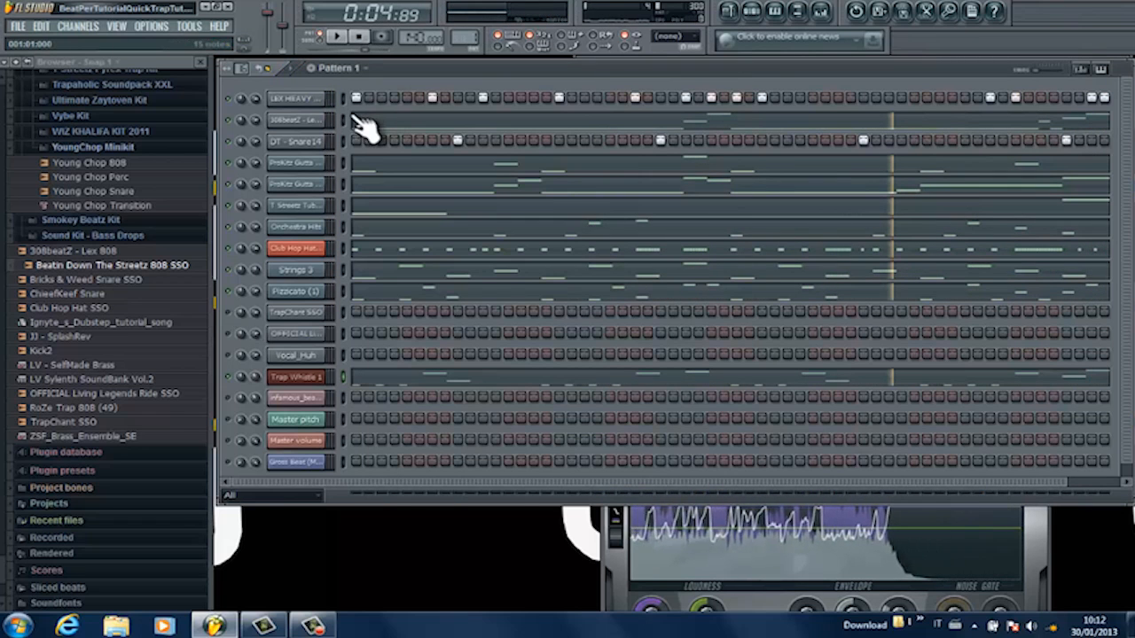
pyautogui.click(302, 314)
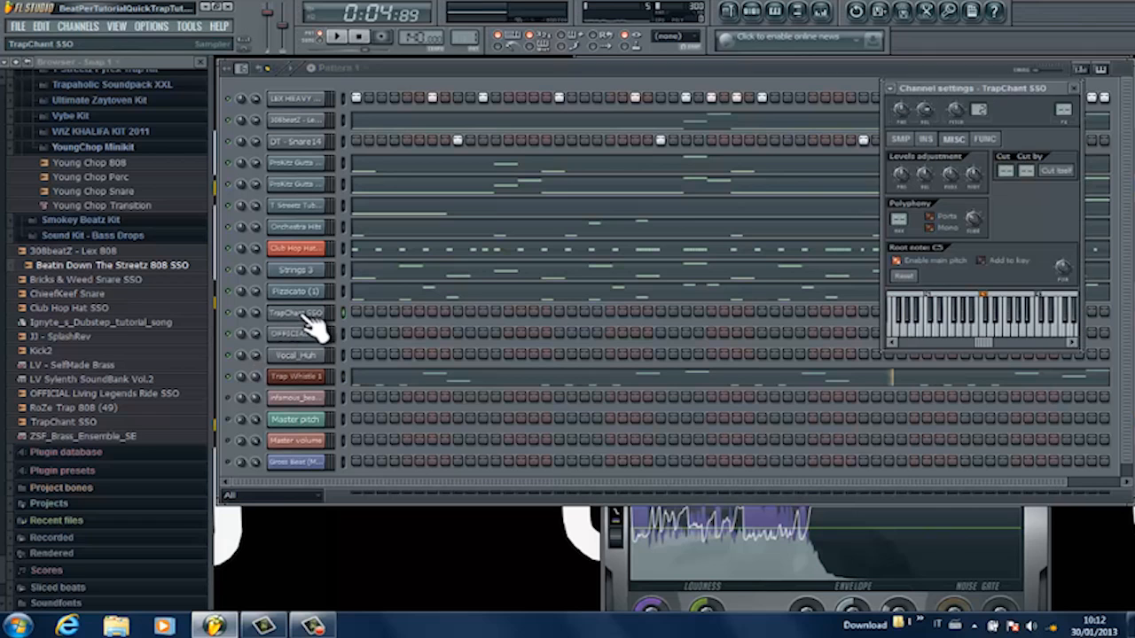
pyautogui.rightClick(326, 306)
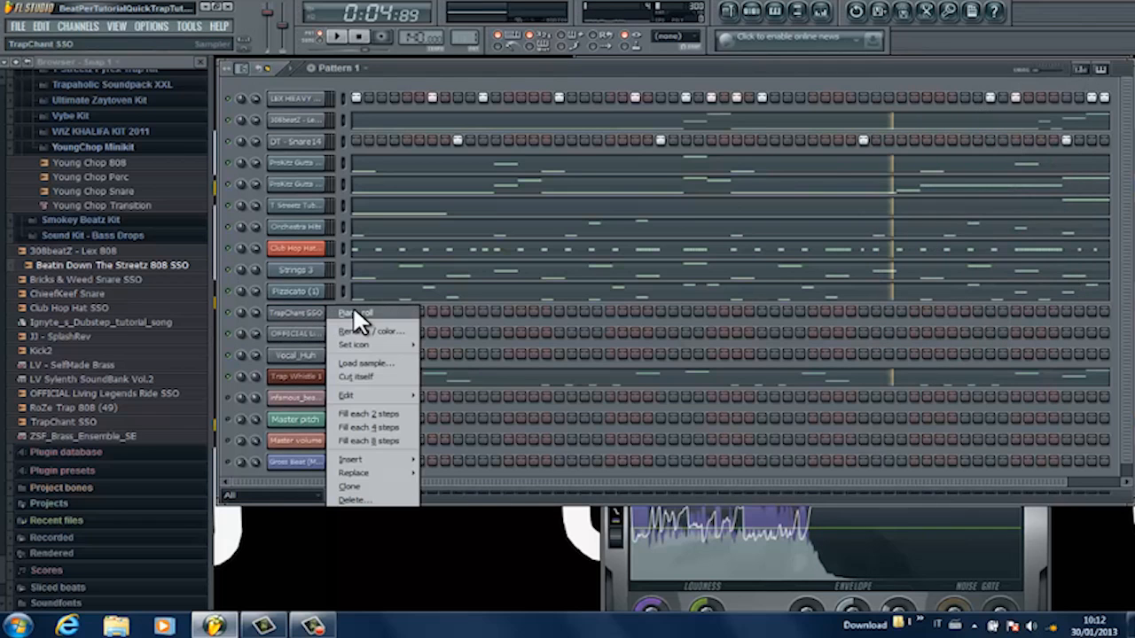
pyautogui.click(290, 312)
pyautogui.press('space')
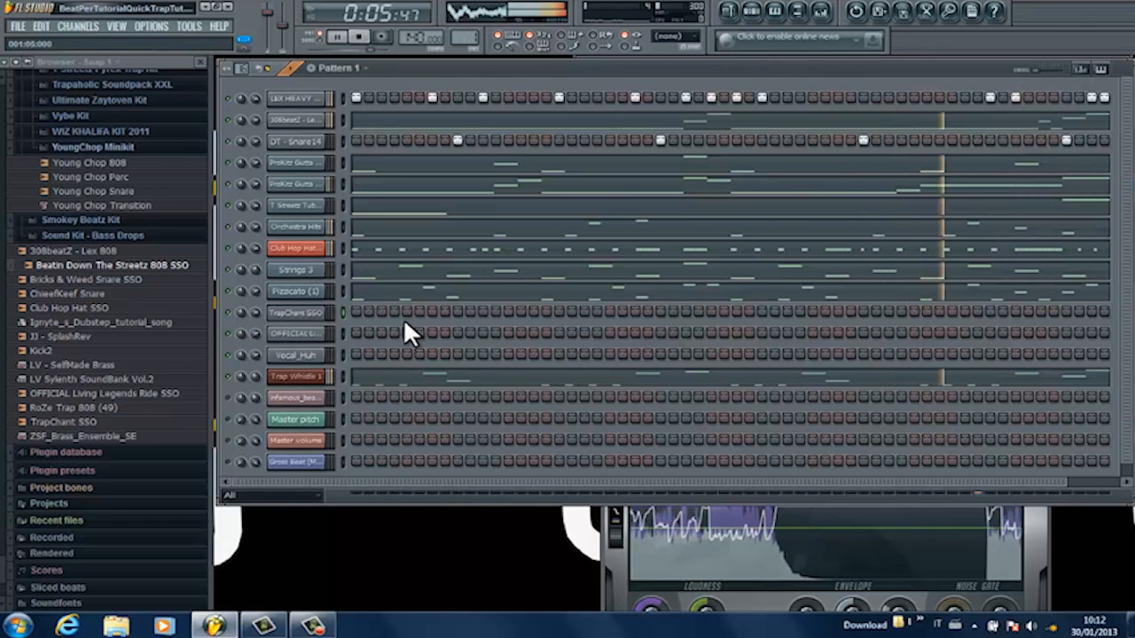
pyautogui.click(508, 311)
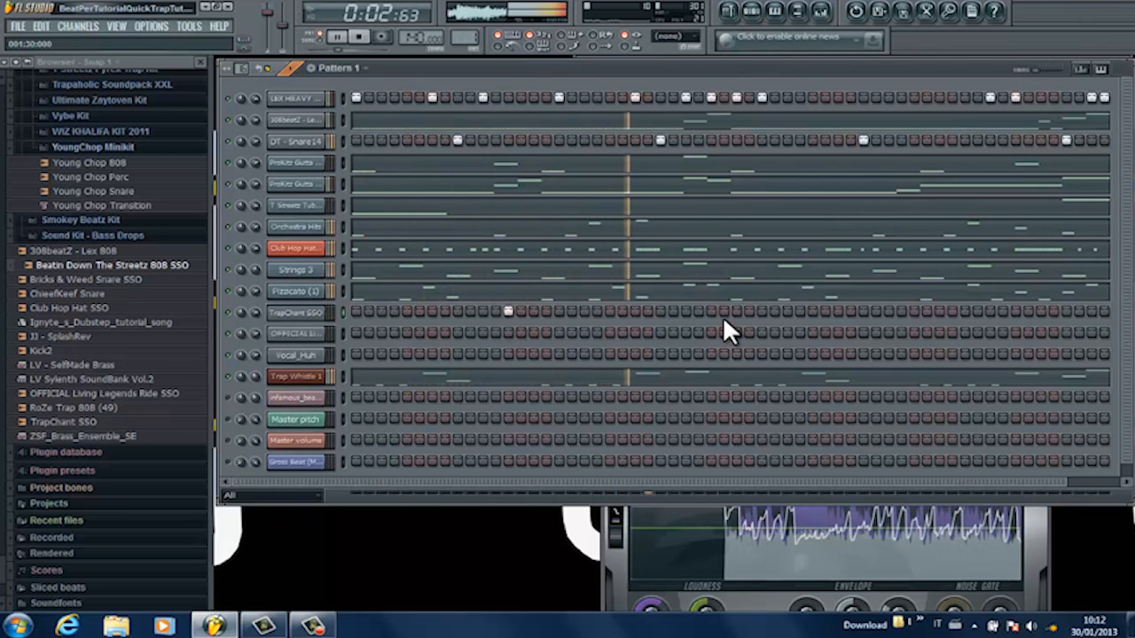
# Step: Add TrapChant SSO hits on steps 29, 31 and 45, playing the pattern between placements
pyautogui.press('space')
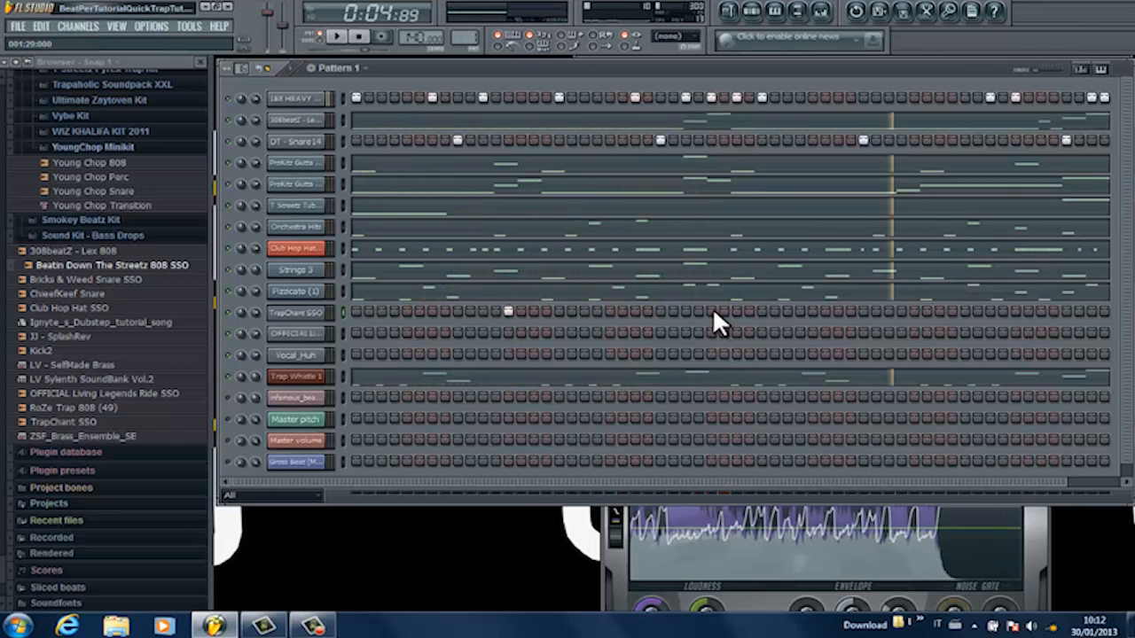
pyautogui.click(736, 312)
pyautogui.press('space')
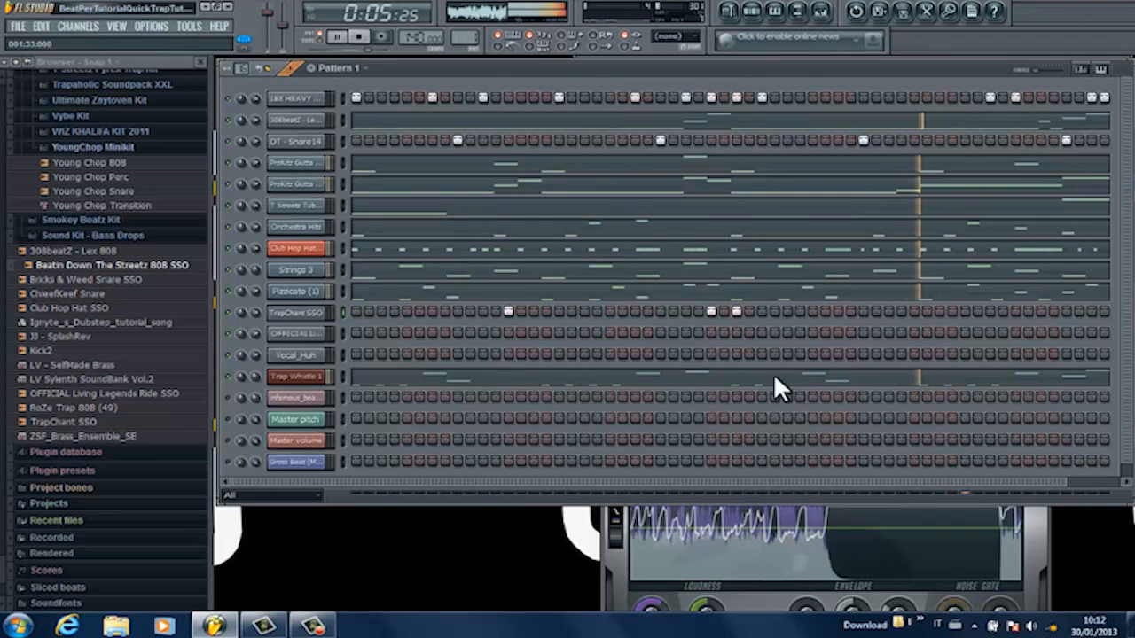
pyautogui.moveTo(814, 483); pyautogui.dragTo(975, 481)
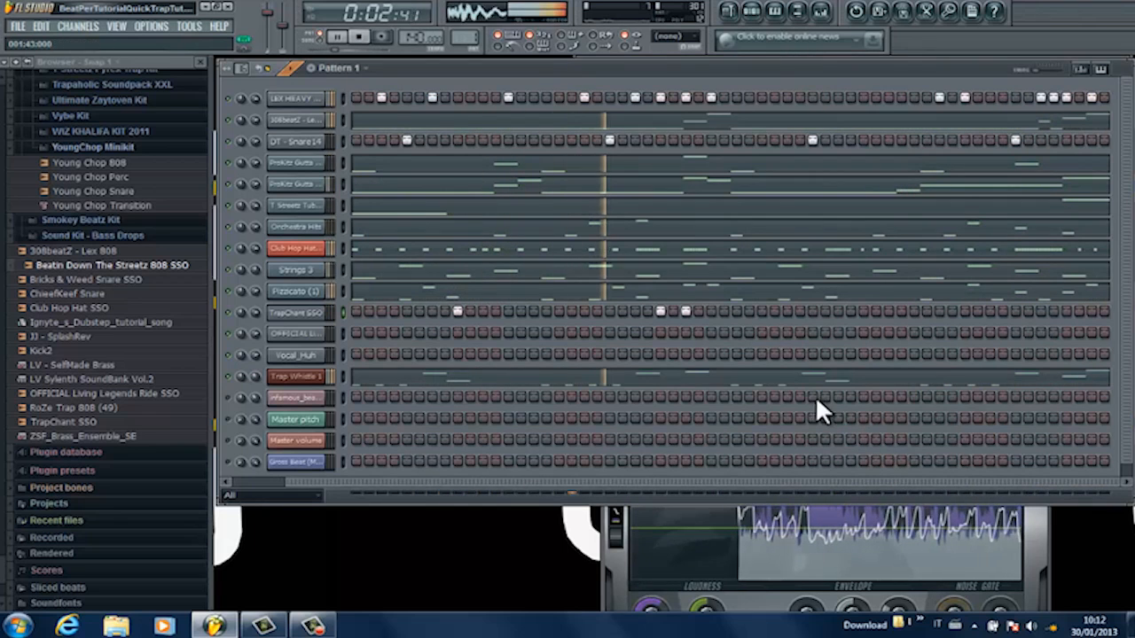
pyautogui.press('space')
pyautogui.click(864, 311)
pyautogui.press('space')
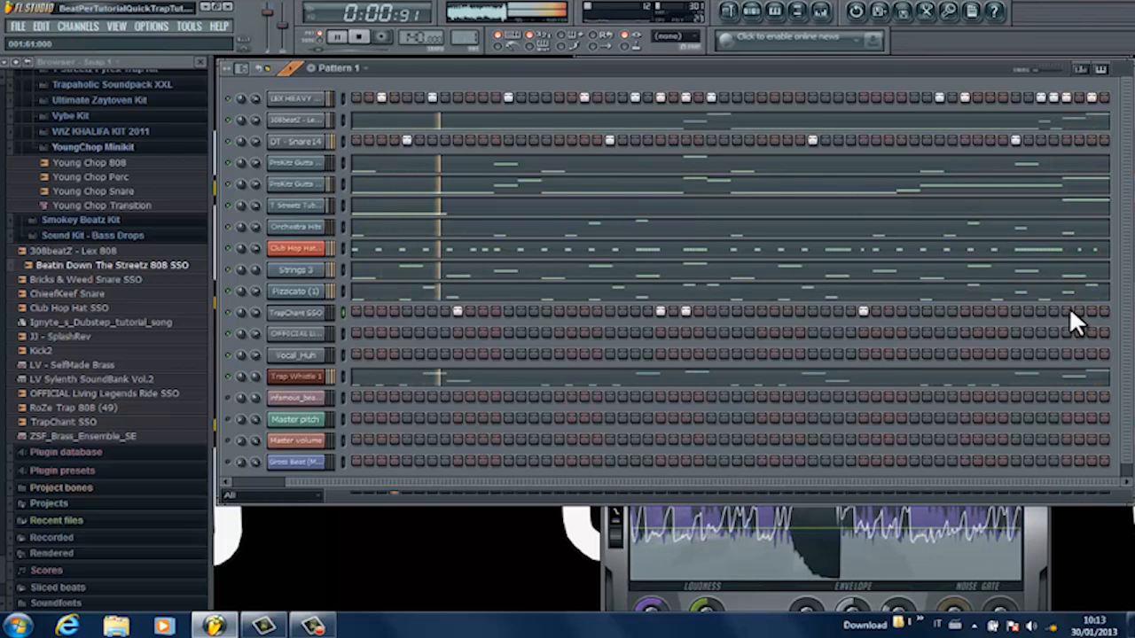
# Step: Add three consecutive TrapChant SSO hits on steps 61, 62 and 63 and review the row during playback
pyautogui.click(1066, 311)
pyautogui.click(1079, 311)
pyautogui.click(1091, 312)
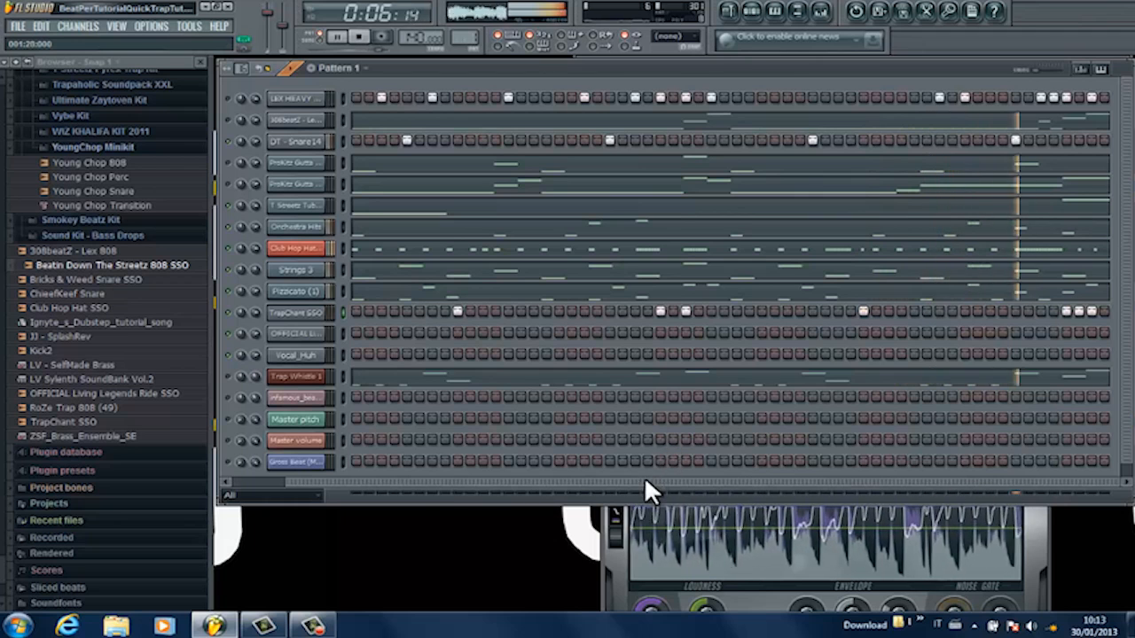
pyautogui.moveTo(644, 482); pyautogui.dragTo(389, 484)
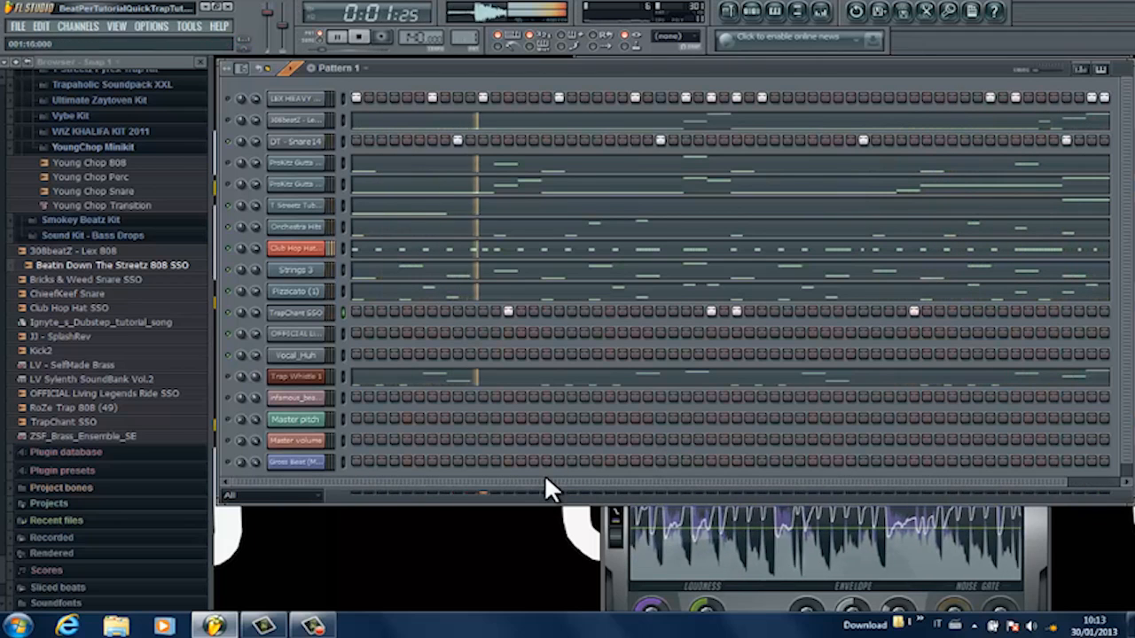
pyautogui.moveTo(544, 476); pyautogui.dragTo(990, 476)
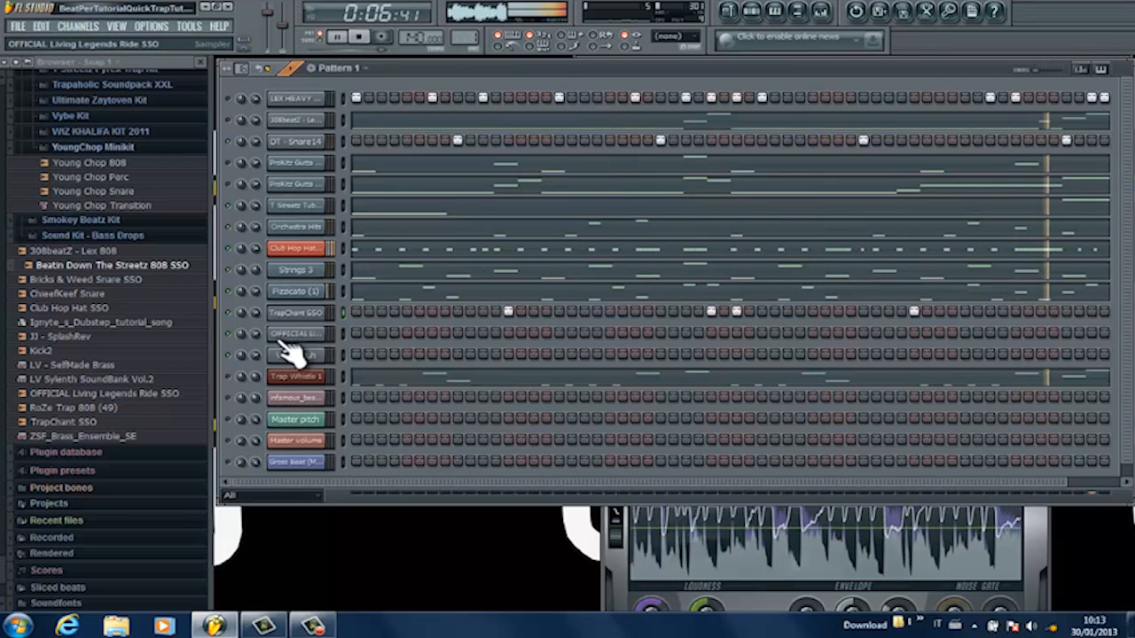
# Step: Place an OFFICIAL Living Legends Ride hit on step 1 and audition it with the beat
pyautogui.press('space')
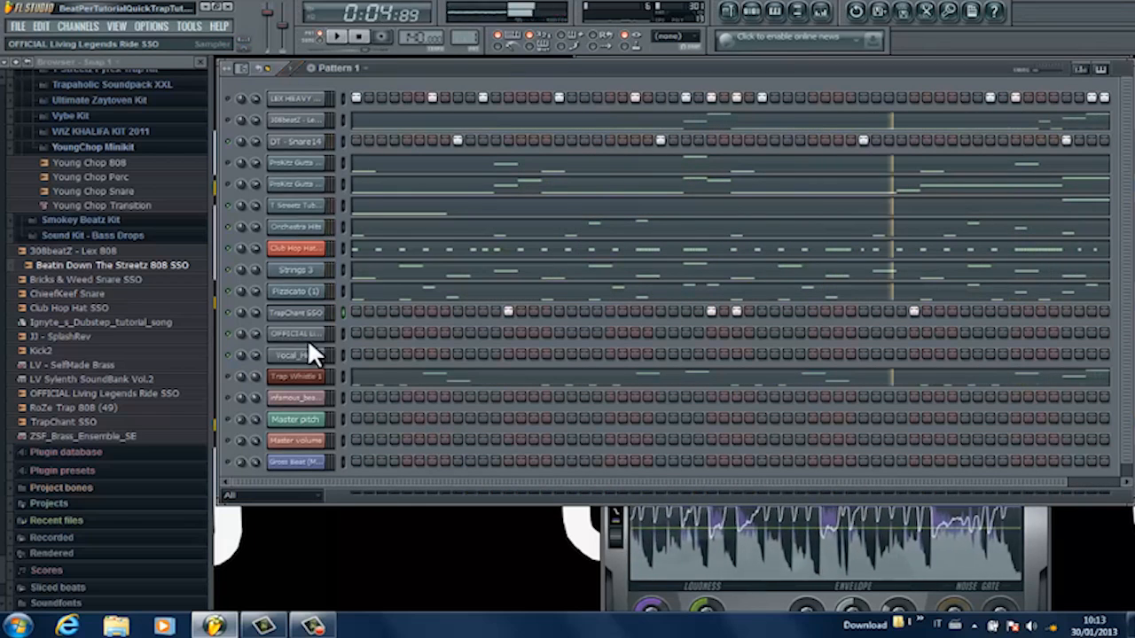
pyautogui.click(356, 333)
pyautogui.press('space')
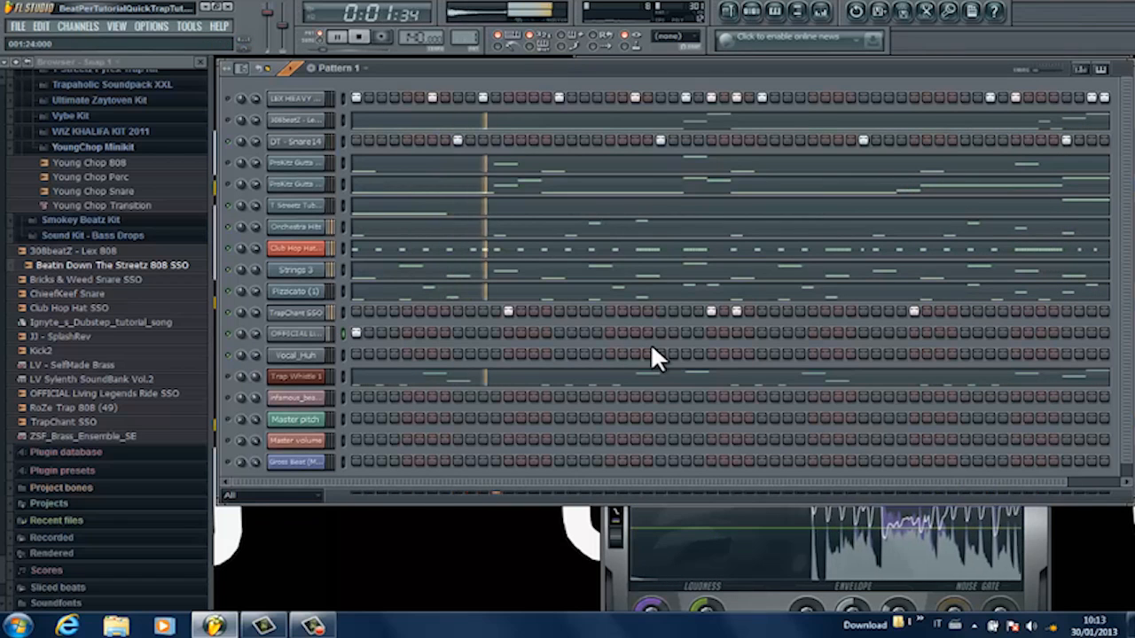
pyautogui.press('space')
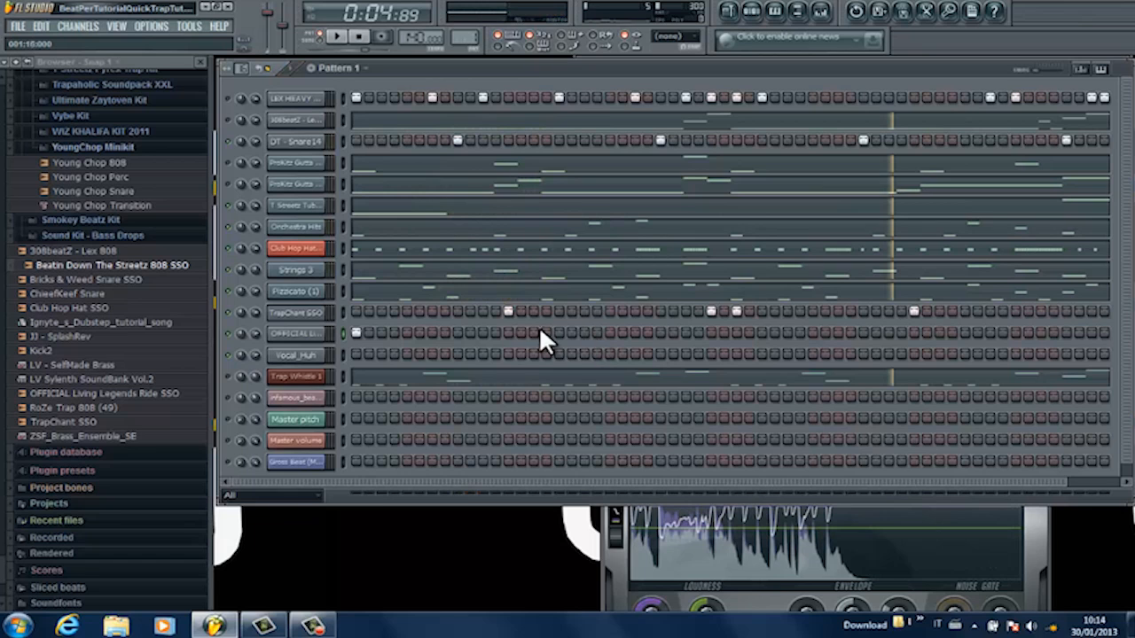
# Step: Fill the OFFICIAL Living Legends Ride channel with a hit on each 8 steps and play the pattern
pyautogui.rightClick(311, 334)
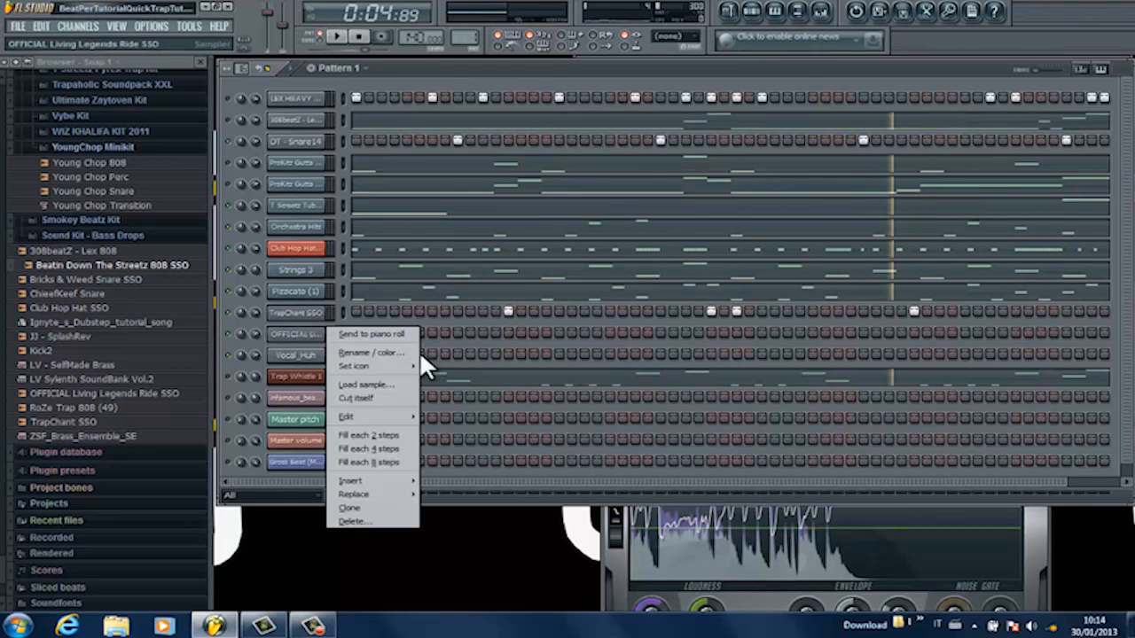
pyautogui.click(401, 459)
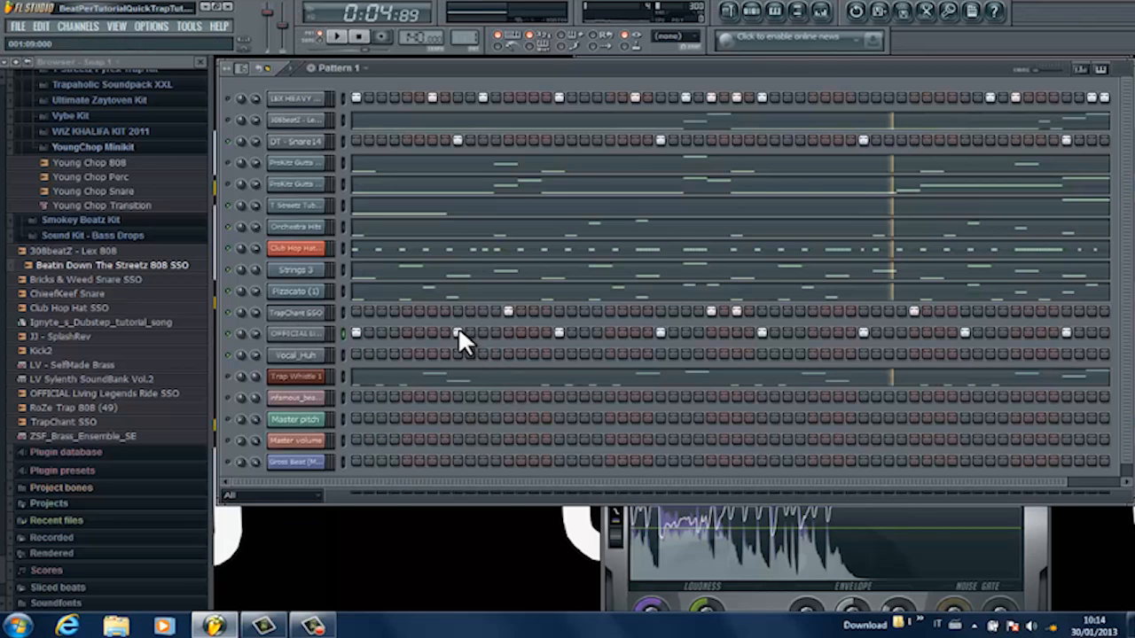
pyautogui.press('space')
# Step: Add extra OFFICIAL Living Legends Ride hits on steps 21 and 23, leaving step 22 empty
pyautogui.click(623, 332)
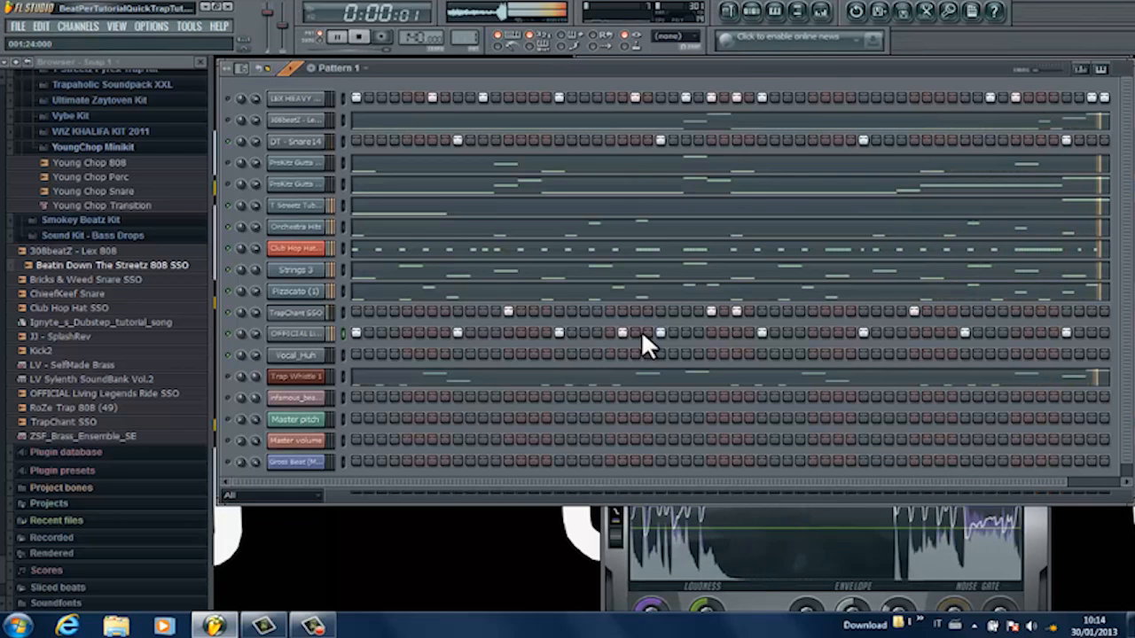
pyautogui.rightClick(624, 332)
pyautogui.click(611, 332)
pyautogui.click(636, 333)
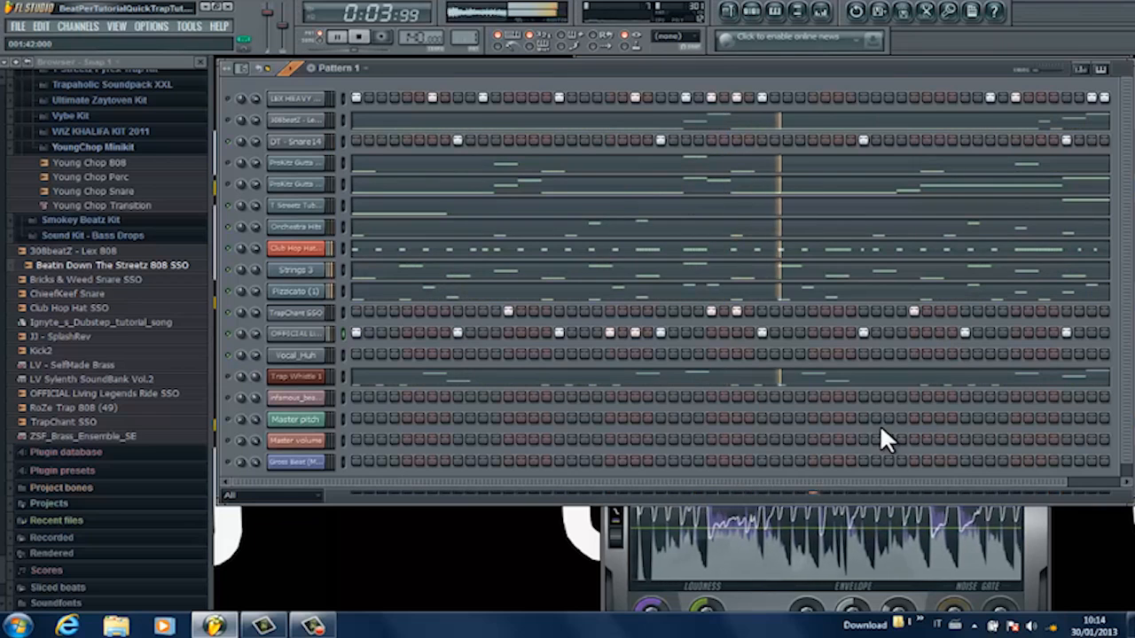
# Step: Add OFFICIAL Living Legends Ride hits on steps 59 and 61 and save the project
pyautogui.moveTo(876, 479); pyautogui.dragTo(1068, 472)
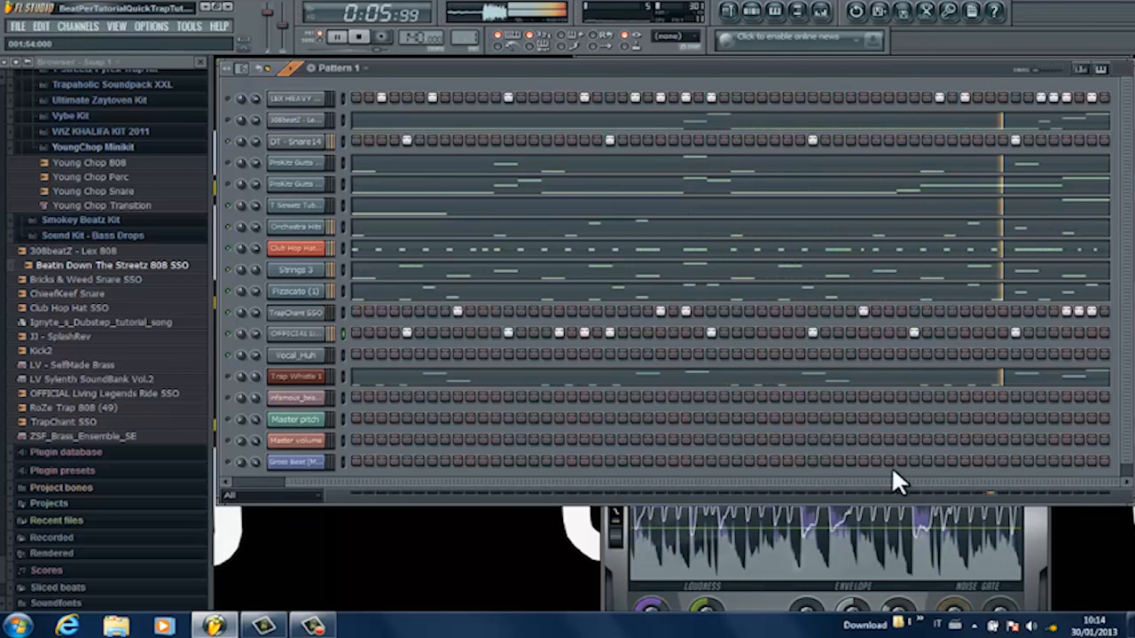
pyautogui.click(1041, 332)
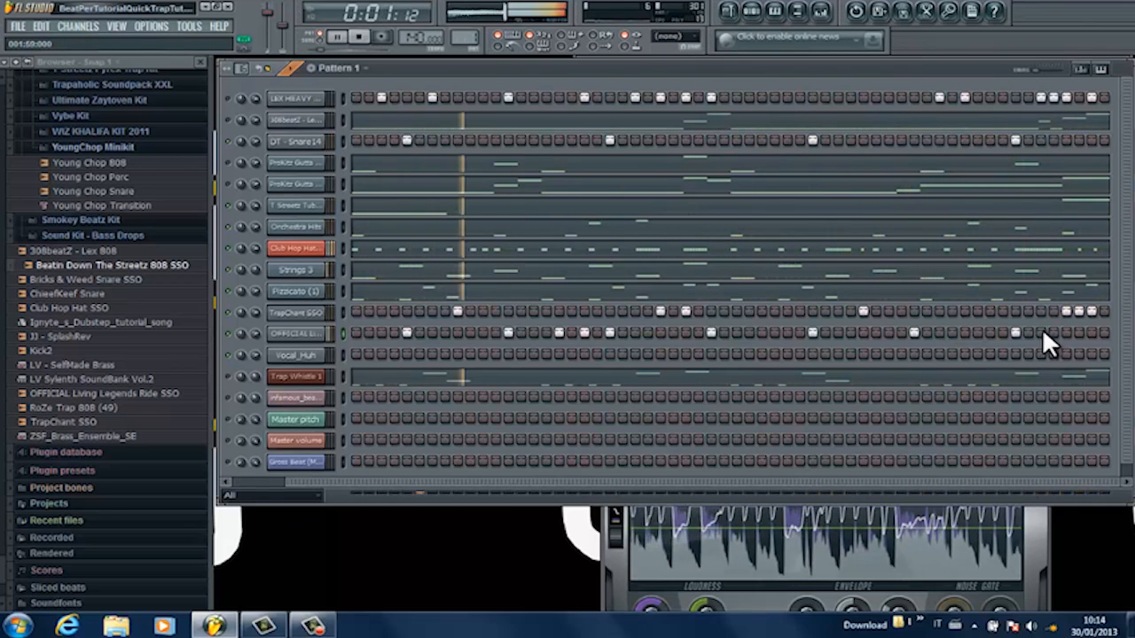
pyautogui.click(1066, 332)
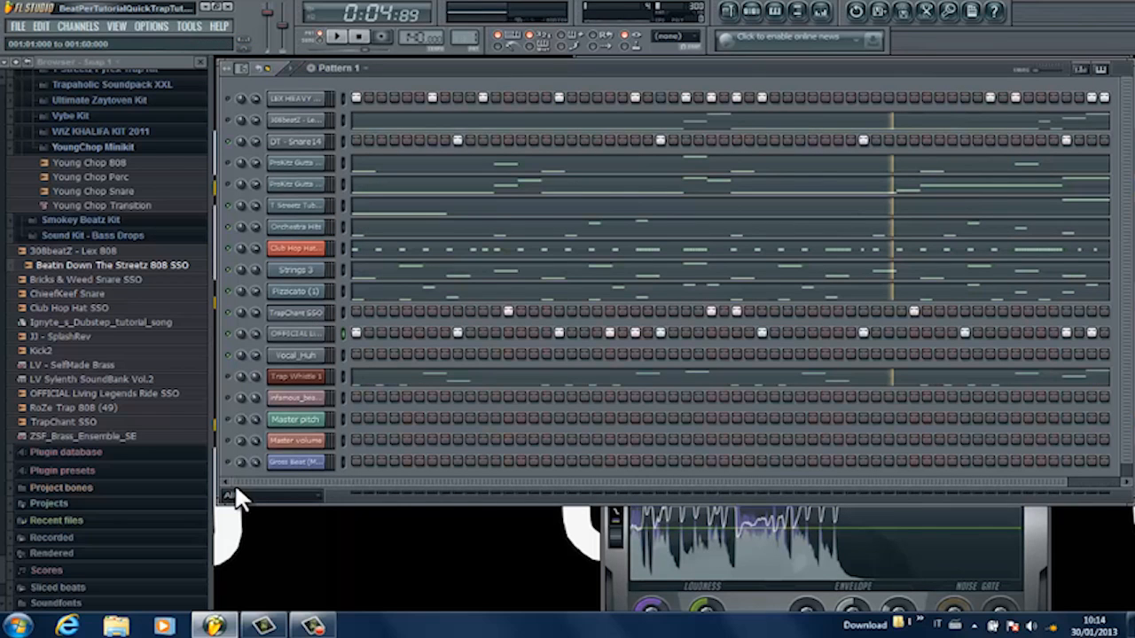
pyautogui.click(20, 27)
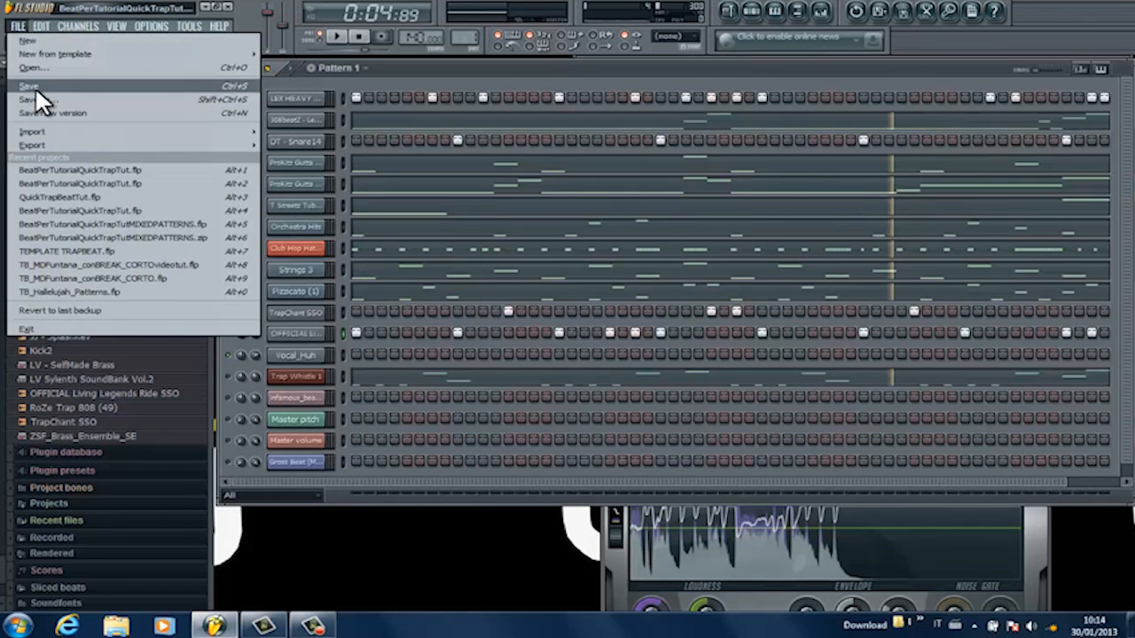
pyautogui.click(35, 86)
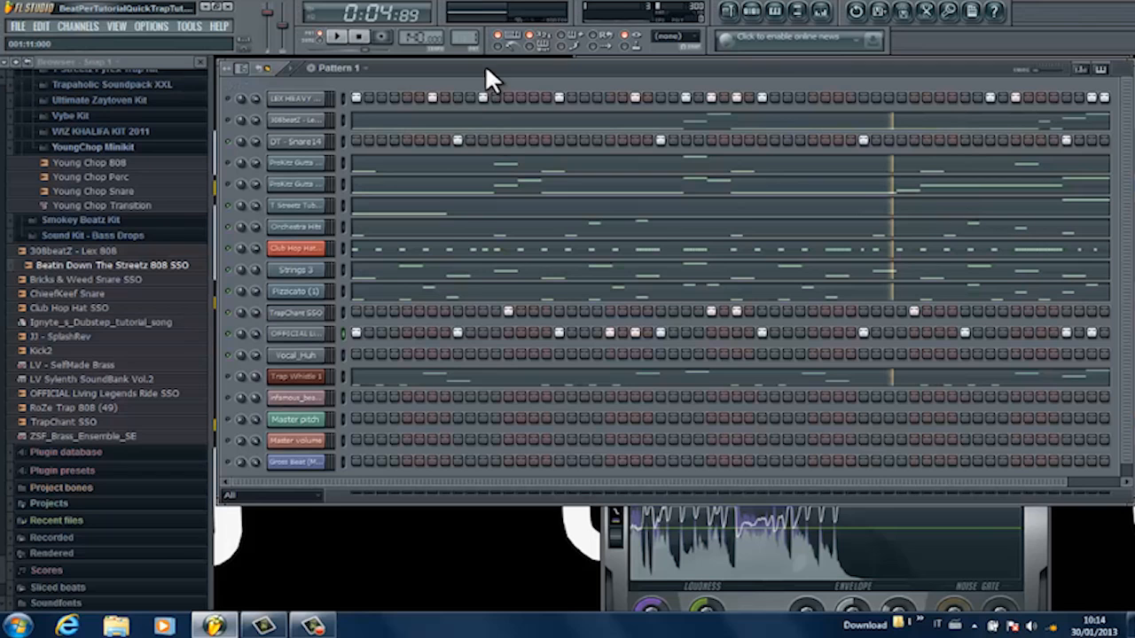